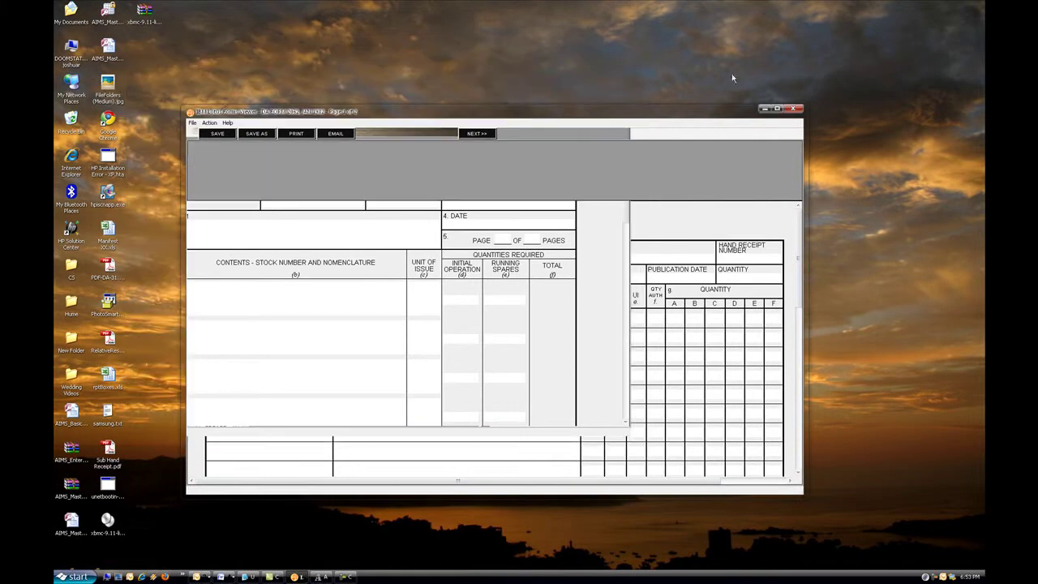
Close the blank form viewer and open the Master Manifest from the advanced options.
{"action": "left_click", "coordinate": [795, 108]}
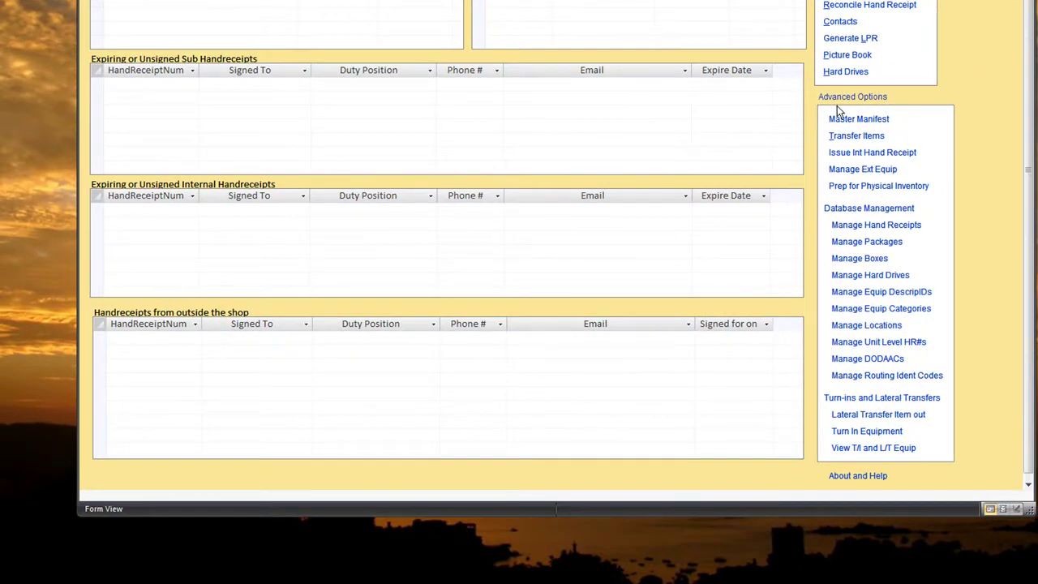
{"action": "left_click", "coordinate": [845, 120]}
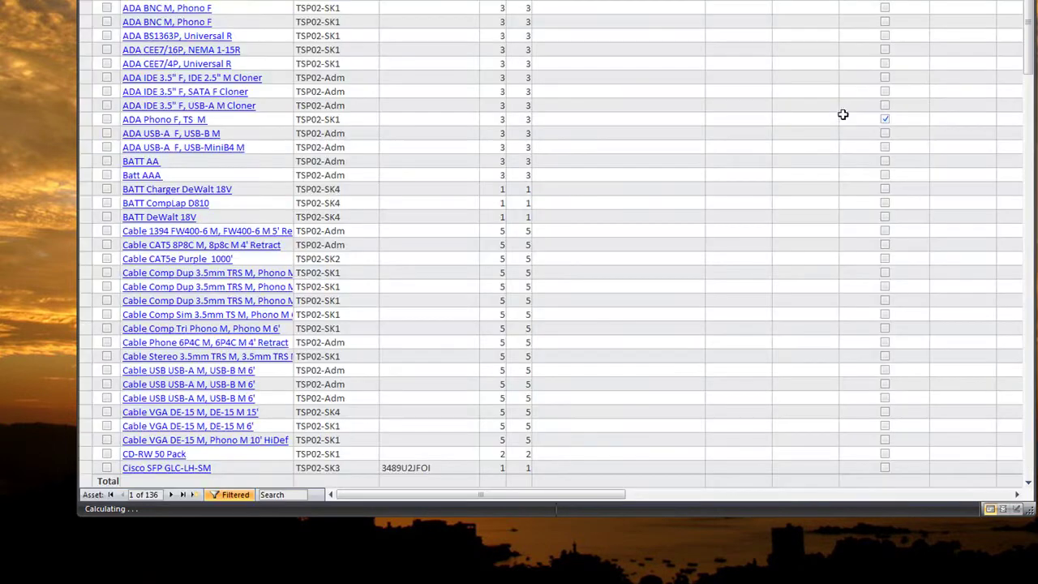
Add a new record to the equipment table with the description CompLap Dell D830.
{"action": "left_click", "coordinate": [193, 495]}
{"action": "left_click", "coordinate": [166, 454]}
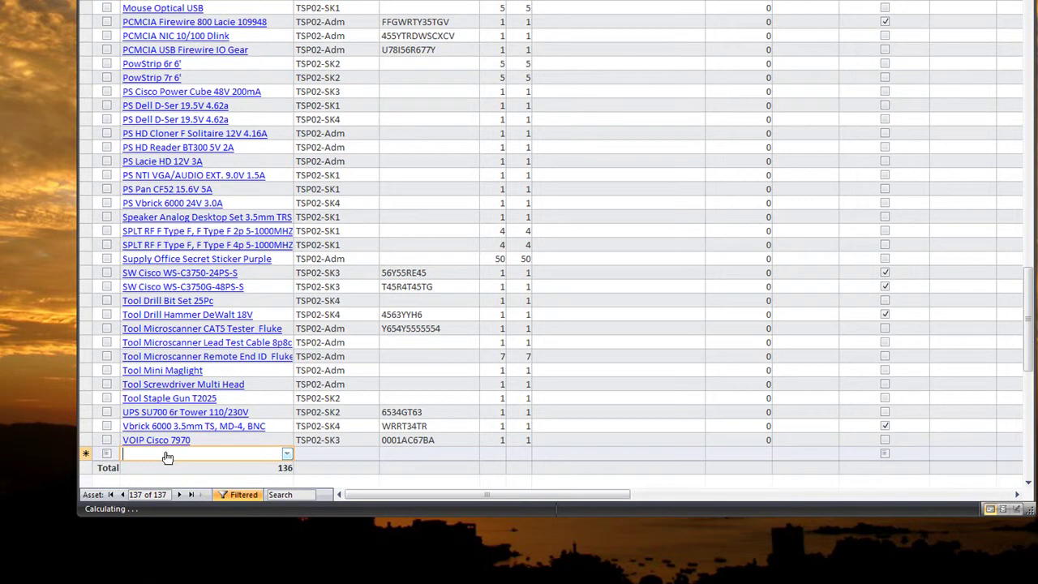
{"action": "type", "text": "CompDesk Acronis MAXPAC 8020"}
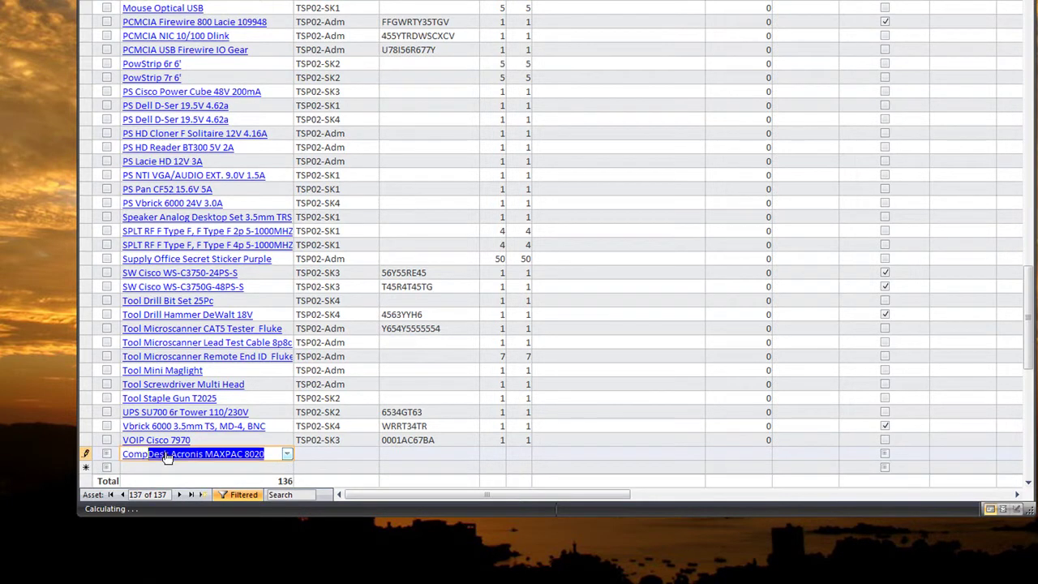
{"action": "left_click", "coordinate": [287, 454]}
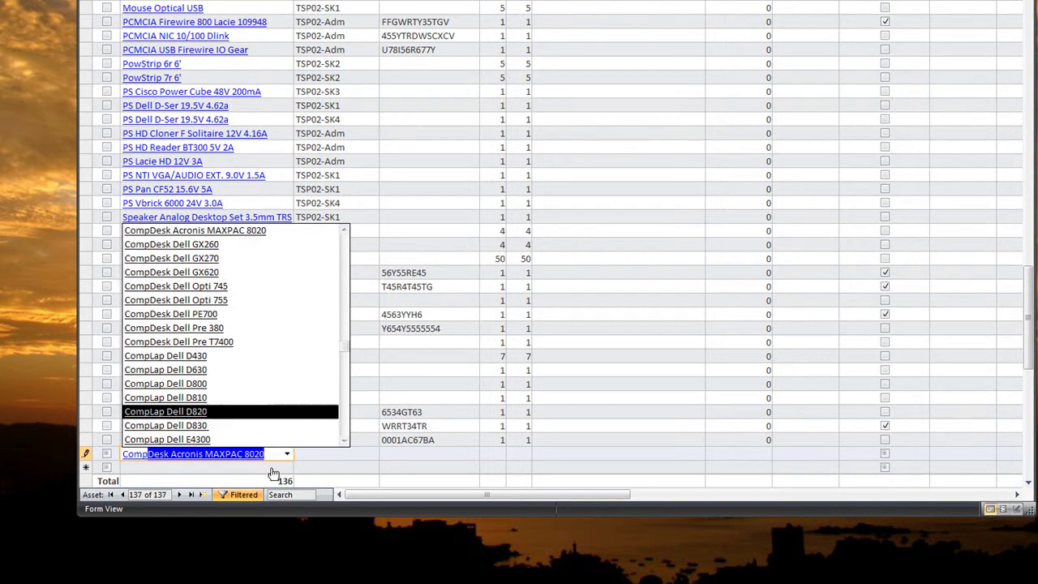
{"action": "left_click", "coordinate": [255, 426]}
{"action": "key", "text": "Tab"}
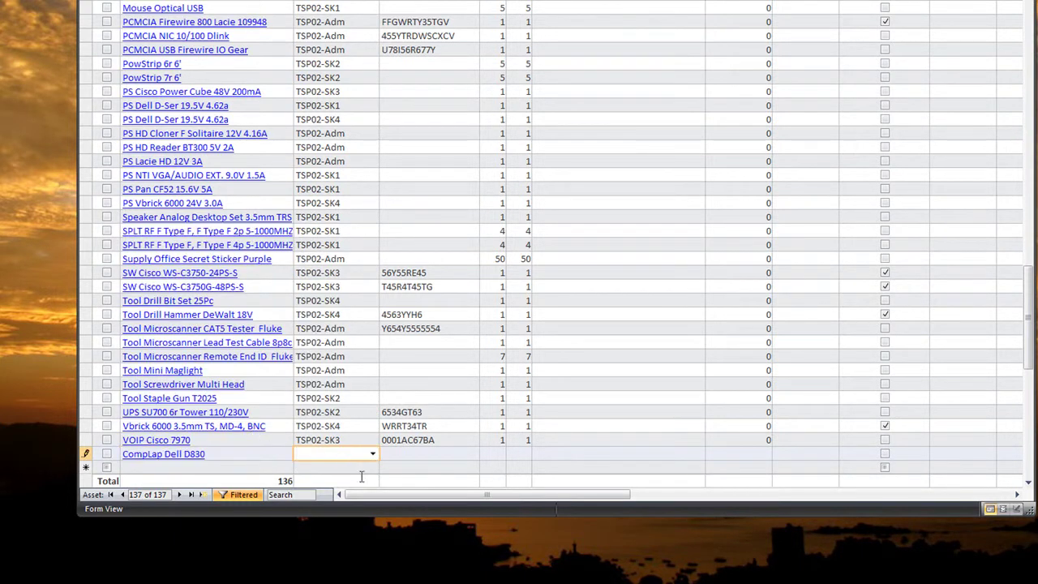
Assign the new CompLap Dell D830 record to box TSP01-SK4 and enter serial number GU876584.
{"action": "left_click", "coordinate": [373, 455]}
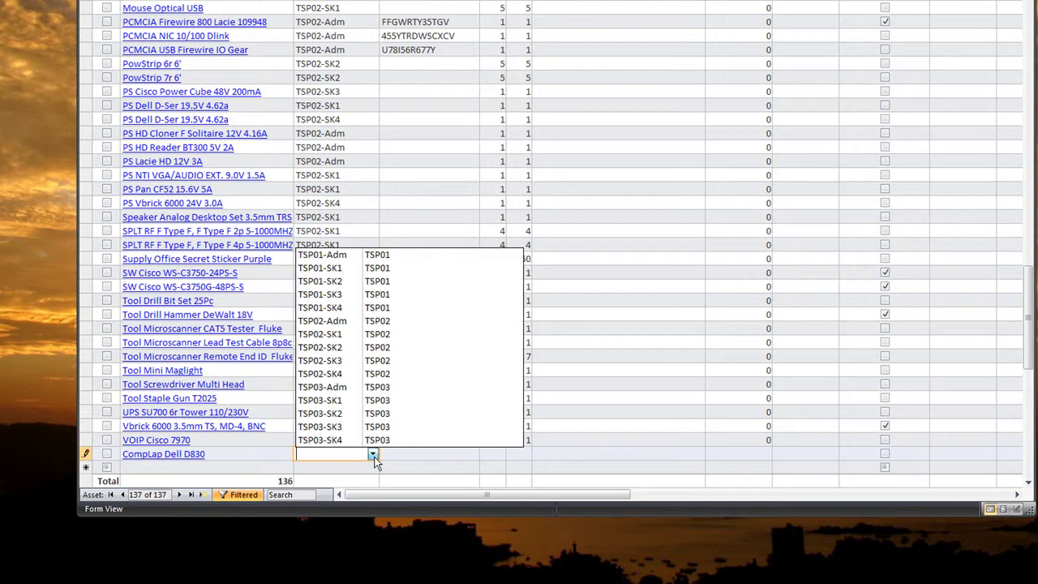
{"action": "left_click", "coordinate": [397, 311]}
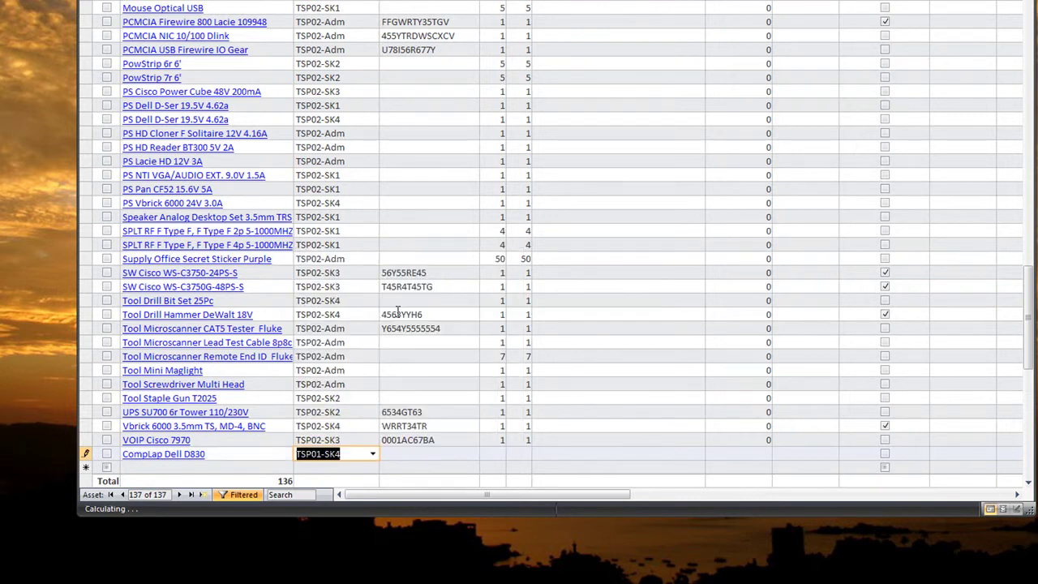
{"action": "left_click", "coordinate": [432, 459]}
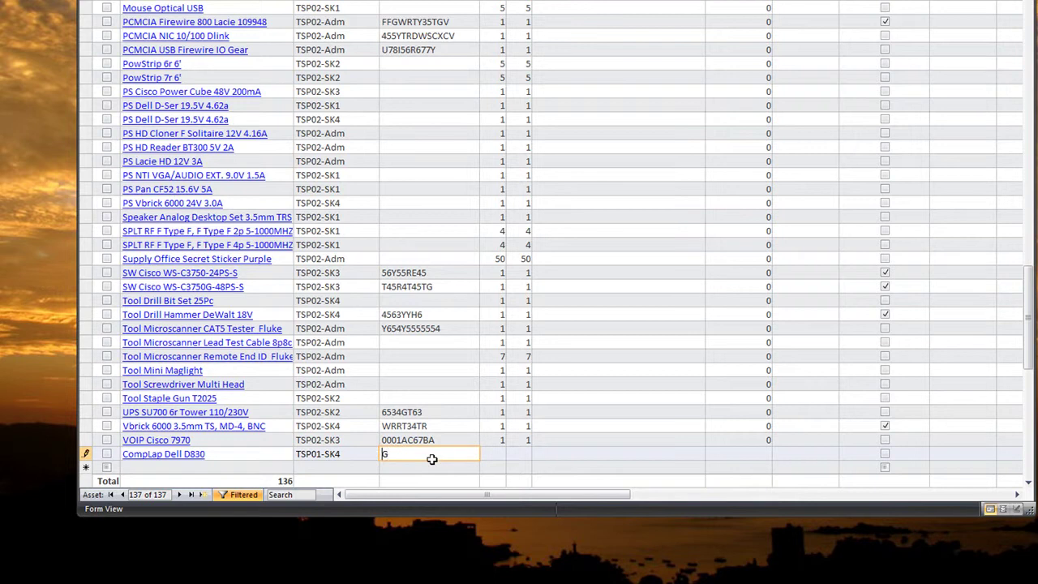
{"action": "type", "text": "GU876584"}
{"action": "key", "text": "Tab"}
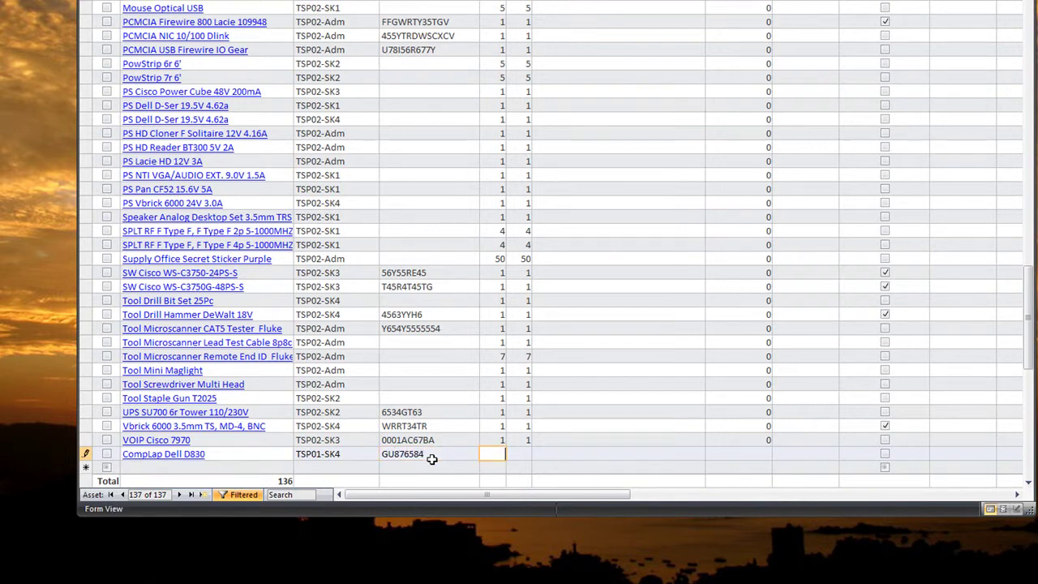
Set the laptop record's authorized quantity to 1 and mark it as a PB item.
{"action": "type", "text": "1"}
{"action": "key", "text": "Tab"}
{"action": "key", "text": "Tab"}
{"action": "key", "text": "Tab"}
{"action": "key", "text": "Tab"}
{"action": "key", "text": "Tab"}
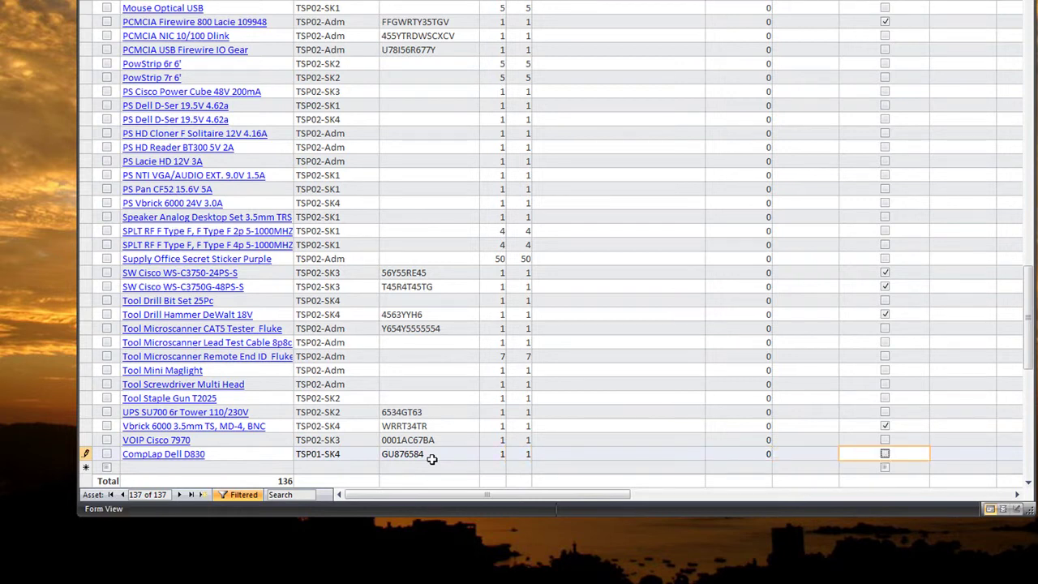
{"action": "key", "text": "space"}
Set the laptop record's significant date to 12/31/2010, leaving its sub hand receipt and location empty.
{"action": "key", "text": "Tab"}
{"action": "key", "text": "Tab"}
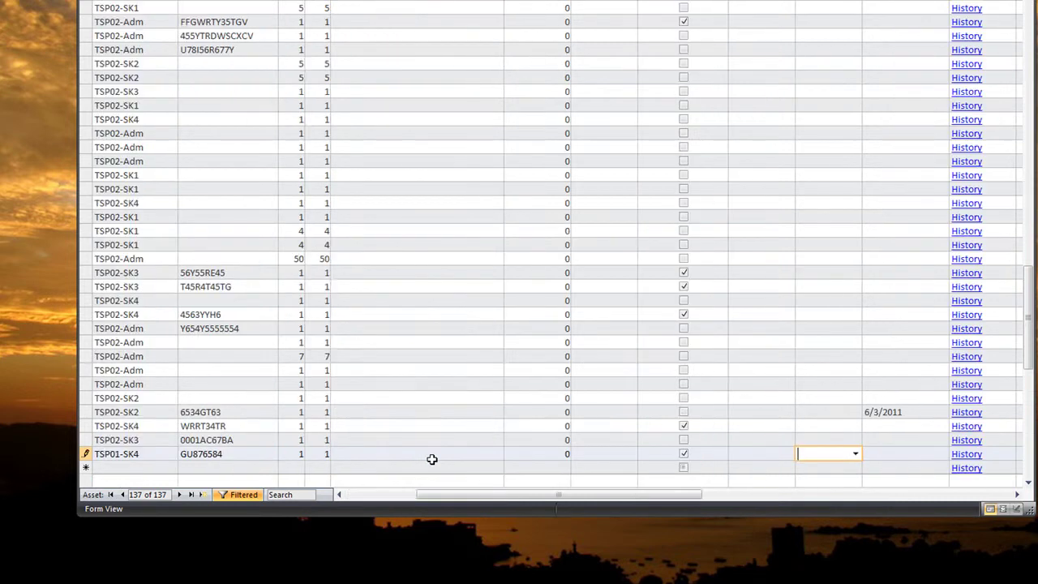
{"action": "key", "text": "Tab"}
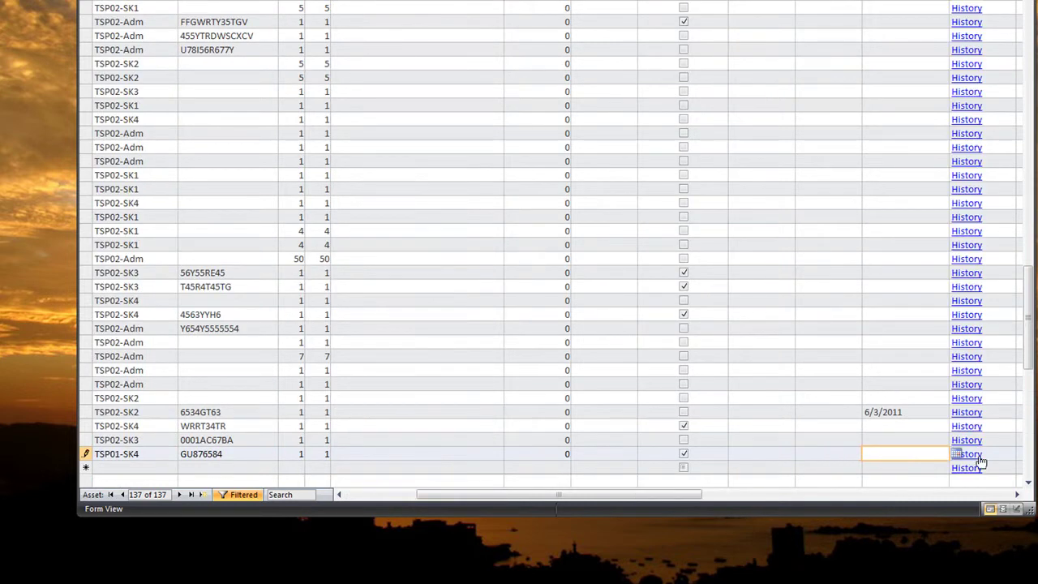
{"action": "left_click", "coordinate": [956, 454]}
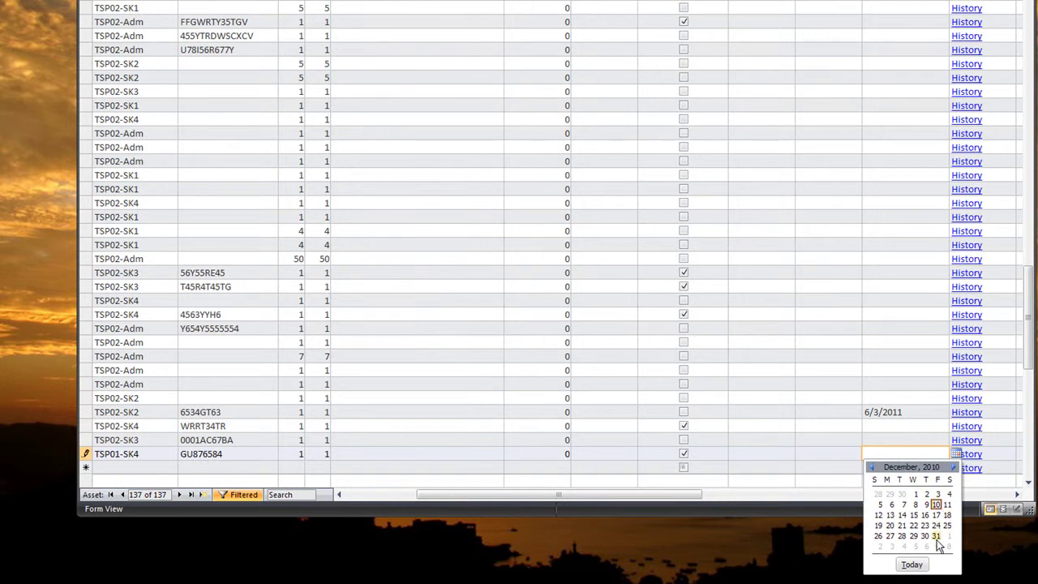
{"action": "left_click", "coordinate": [935, 537]}
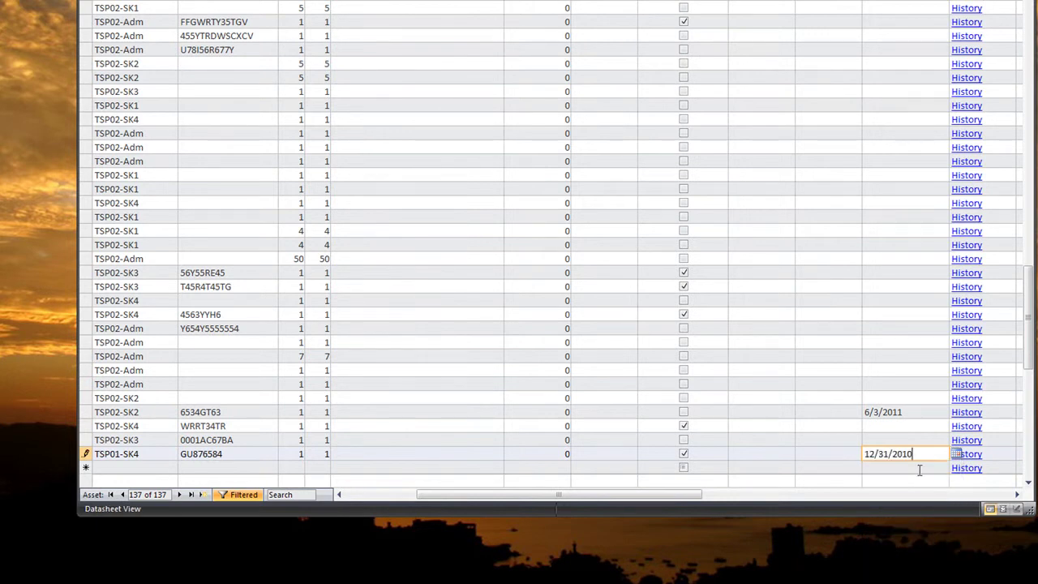
Set the laptop record's Unit Level HR# to HR01.
{"action": "key", "text": "Tab"}
{"action": "key", "text": "Tab"}
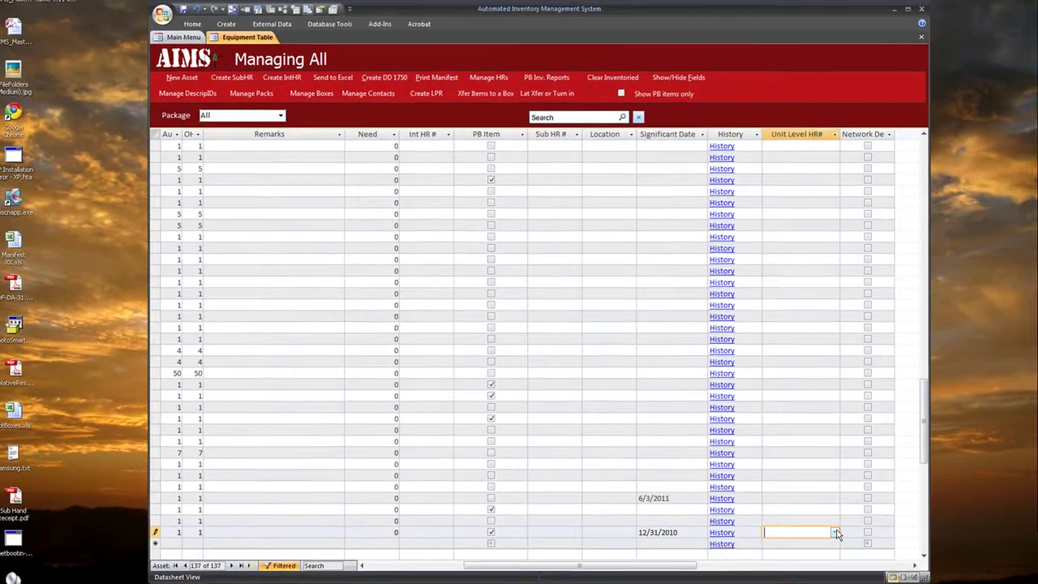
{"action": "left_click", "coordinate": [921, 454]}
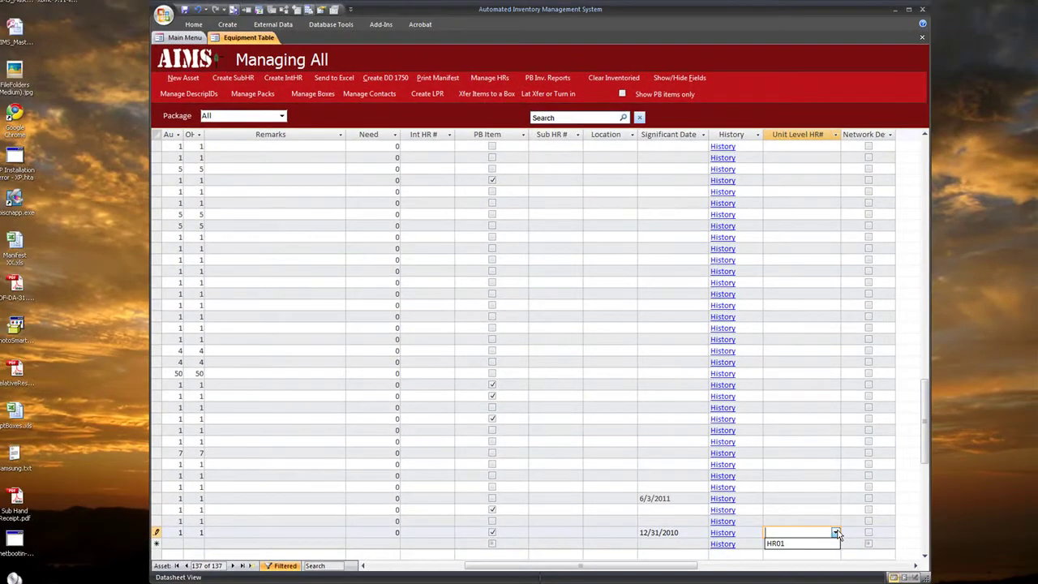
{"action": "left_click", "coordinate": [830, 544]}
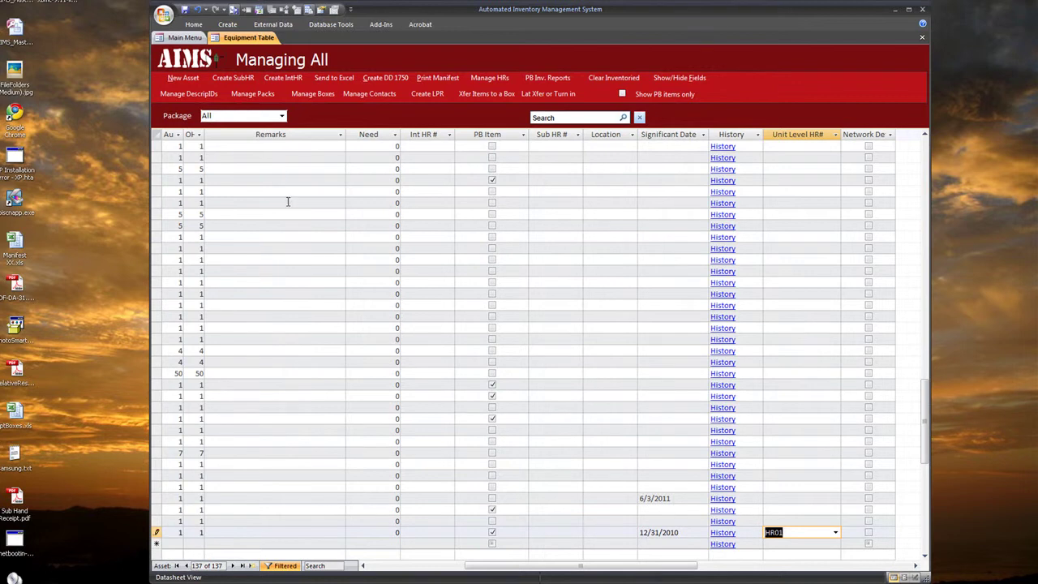
Save the new record and filter the equipment table to package TSP01.
{"action": "left_click", "coordinate": [288, 170]}
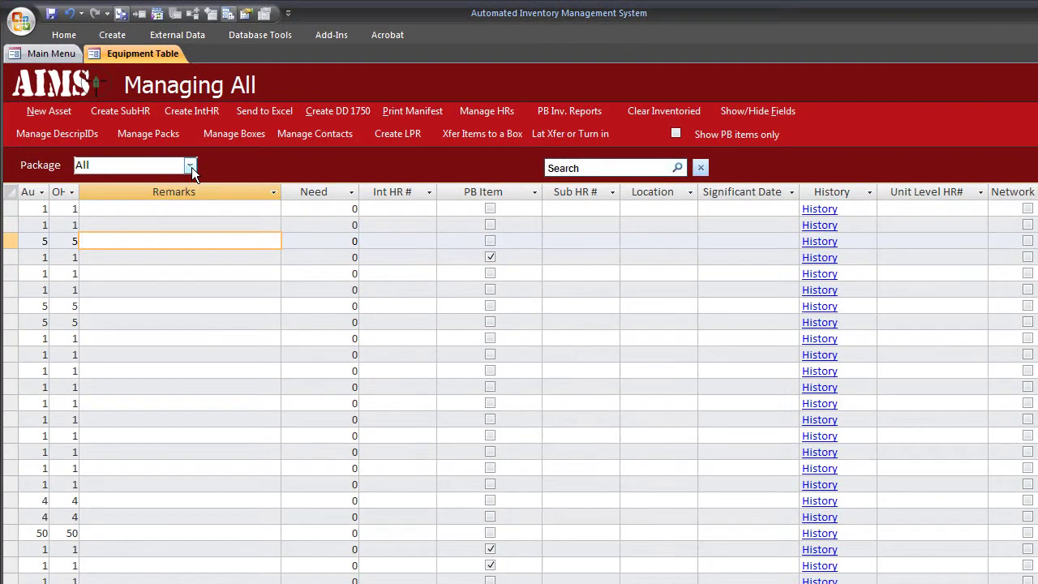
{"action": "left_click", "coordinate": [191, 167]}
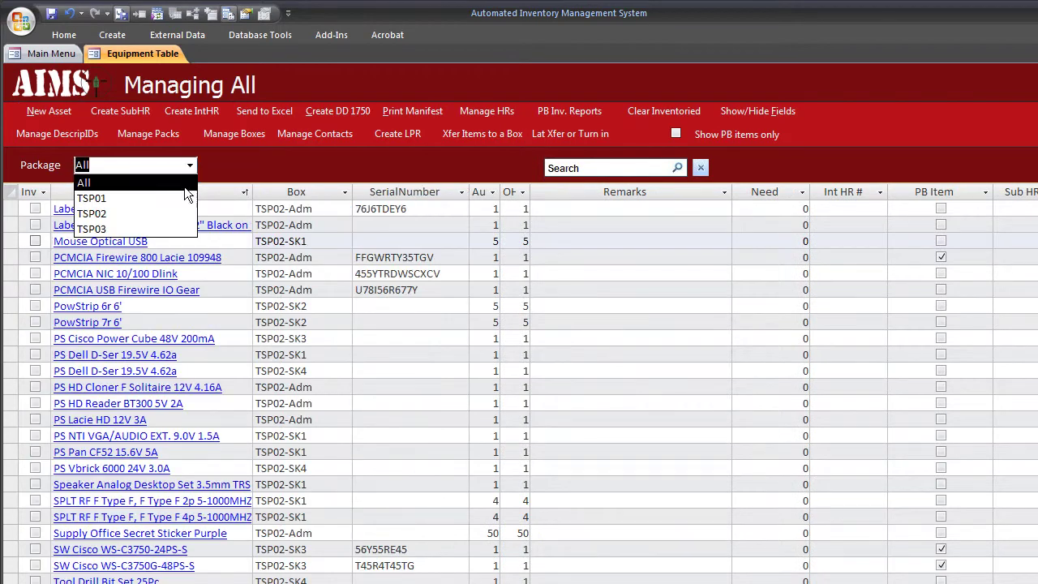
{"action": "left_click", "coordinate": [177, 199]}
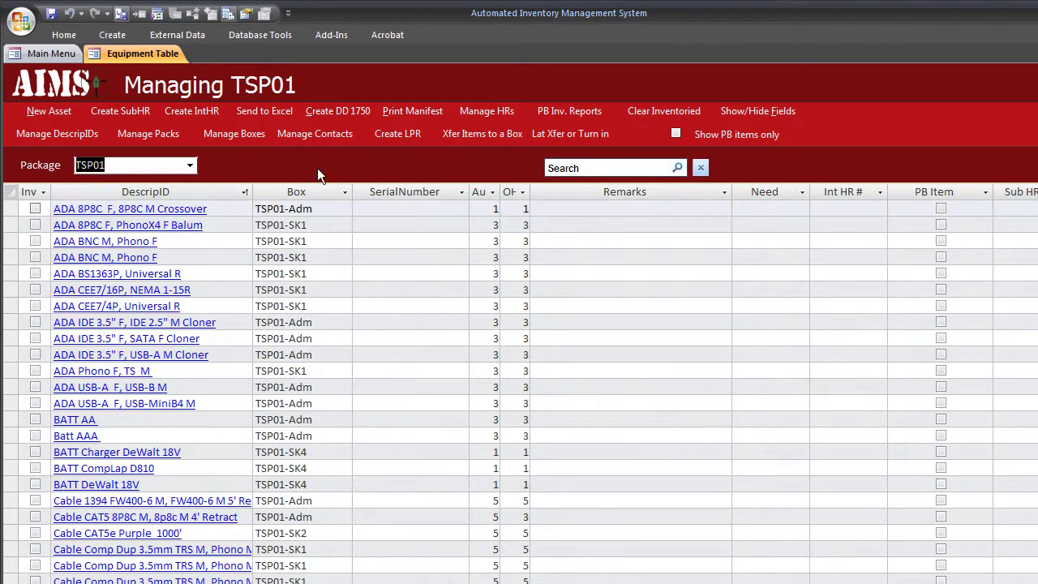
Create a DD 1750 packing list for TSP01, entering the packer's name and rank and the title AIS Tech.
{"action": "left_click", "coordinate": [340, 114]}
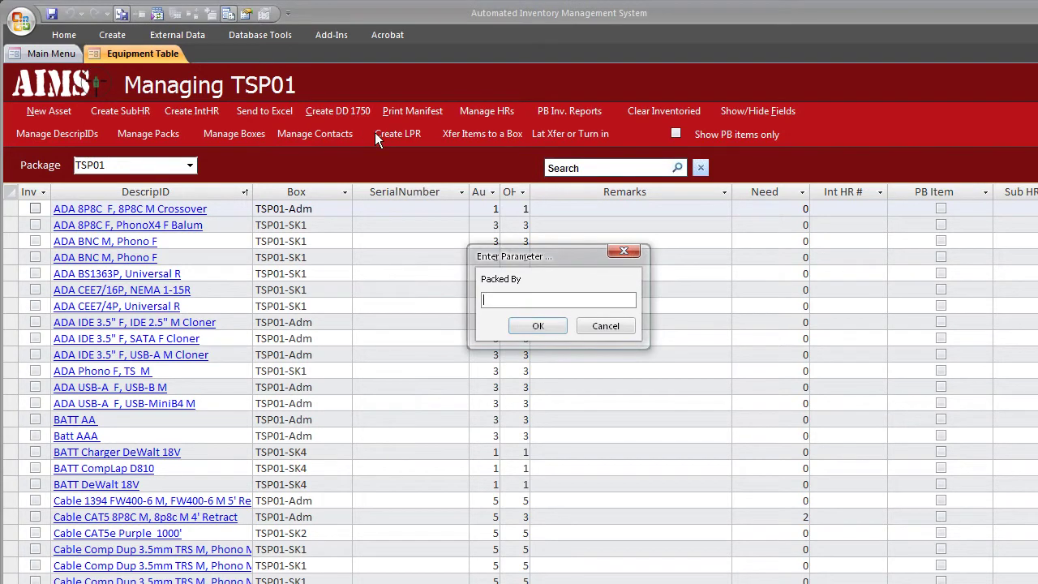
{"action": "type", "text": "Badass, Billy CPL"}
{"action": "key", "text": "Return"}
{"action": "type", "text": "AIS Tech"}
{"action": "key", "text": "Return"}
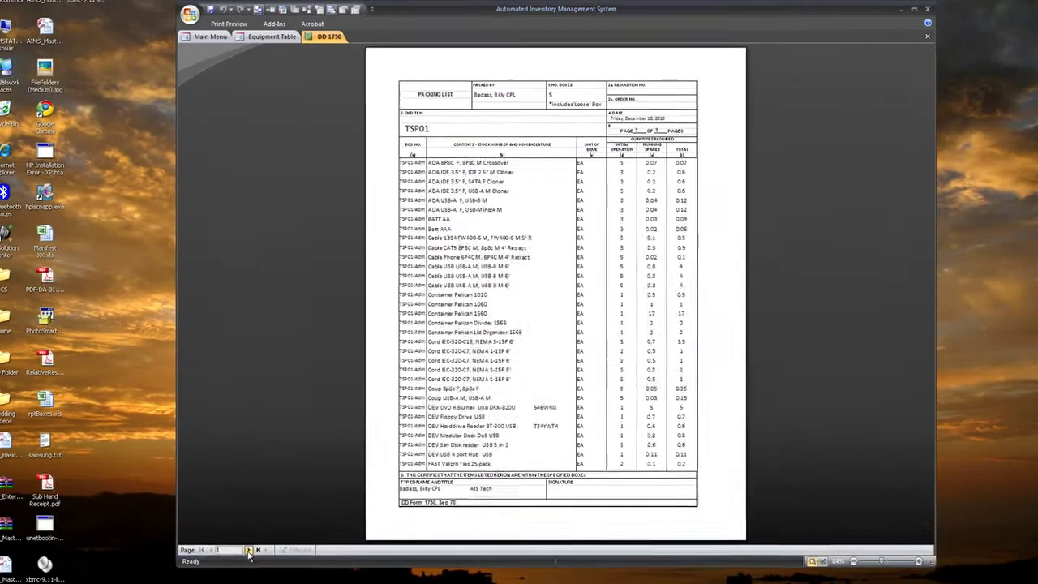
Page through the DD 1750 packing list to its last page to review the packed items and weights.
{"action": "left_click", "coordinate": [248, 551]}
{"action": "left_click", "coordinate": [250, 548]}
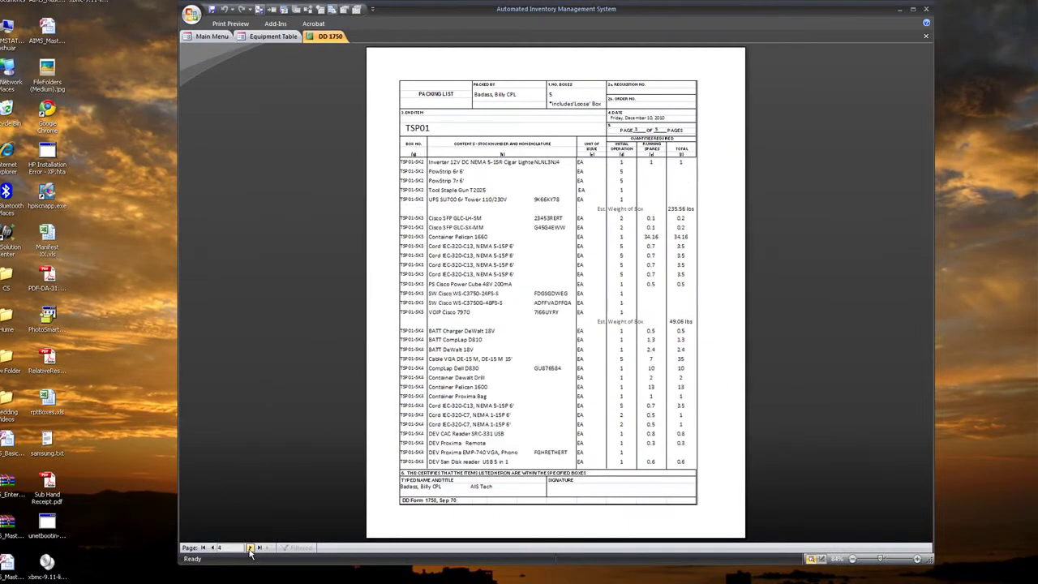
{"action": "left_click", "coordinate": [250, 548]}
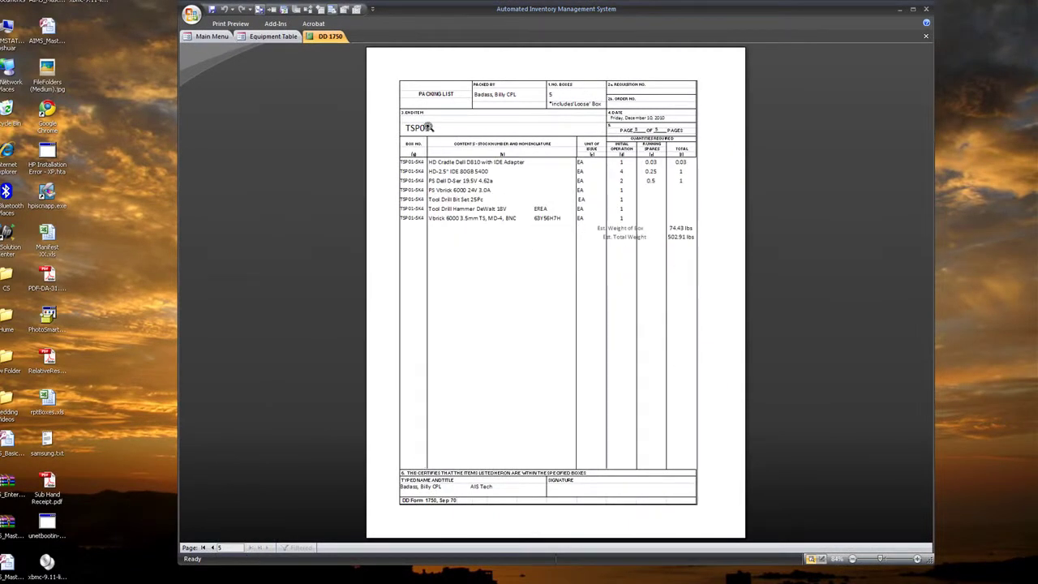
Close the DD 1750 report and the equipment table to return to the Main Menu.
{"action": "right_click", "coordinate": [331, 37]}
{"action": "left_click", "coordinate": [349, 56]}
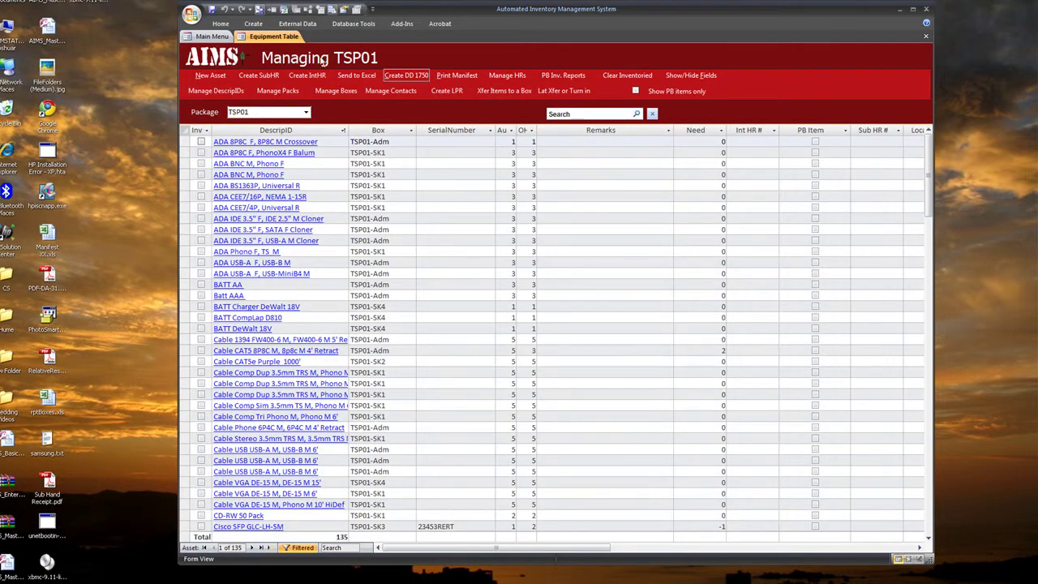
{"action": "right_click", "coordinate": [292, 37]}
{"action": "left_click", "coordinate": [319, 57]}
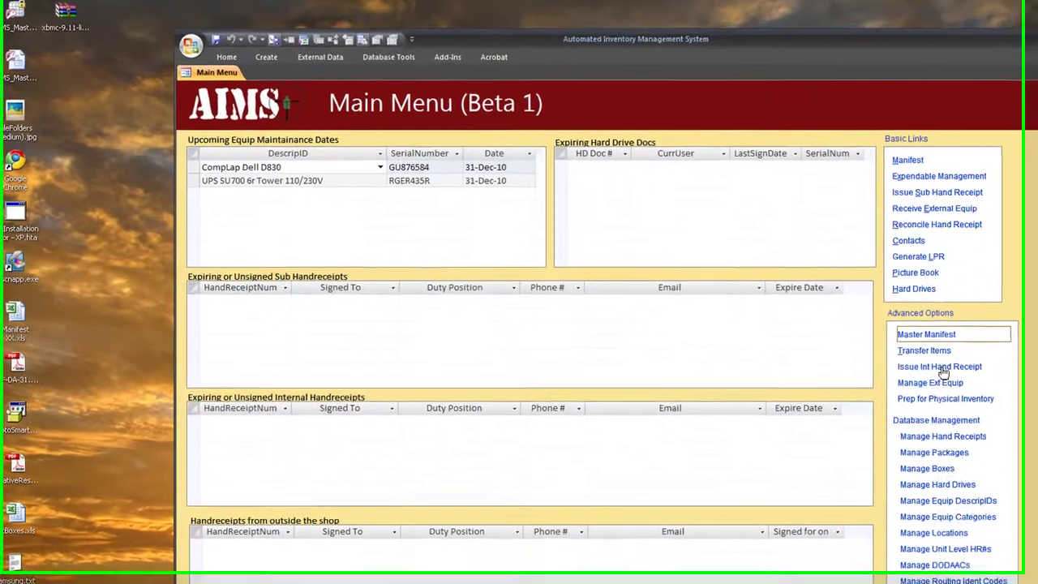
Start issuing an internal hand receipt, choosing By Package as the sign-out method.
{"action": "left_click", "coordinate": [807, 278]}
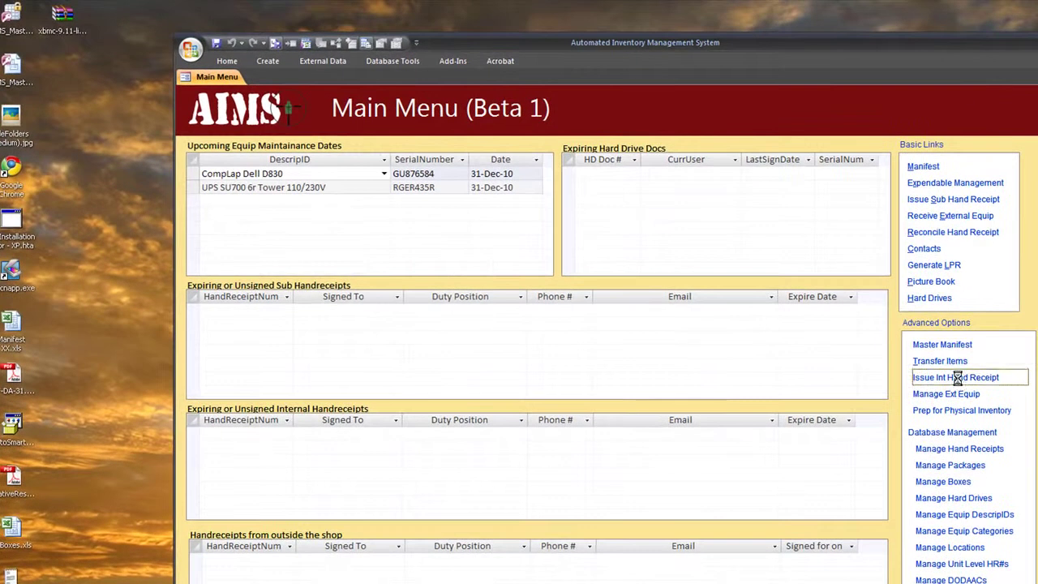
{"action": "left_click", "coordinate": [358, 260]}
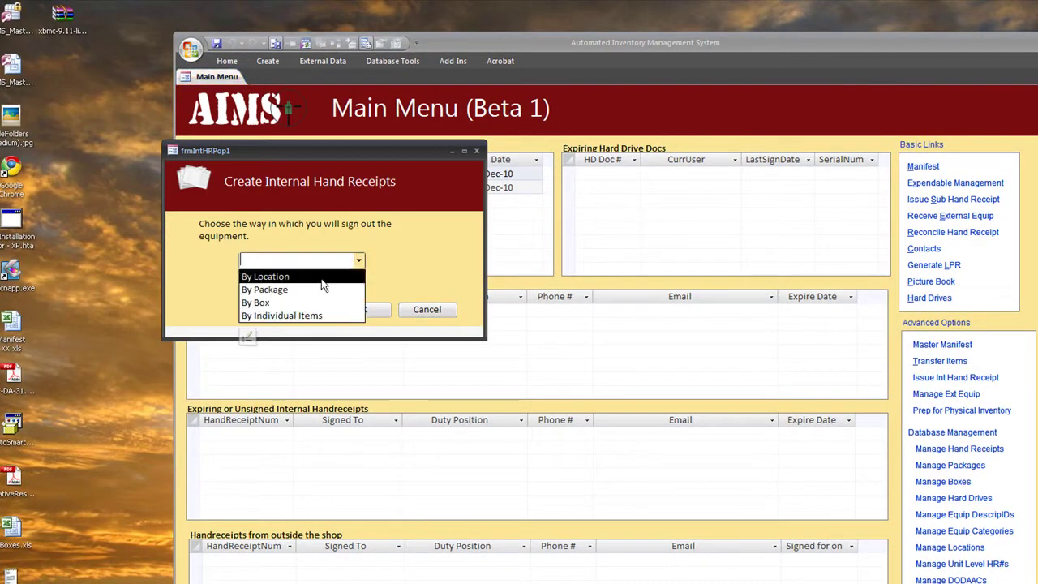
{"action": "left_click", "coordinate": [299, 290]}
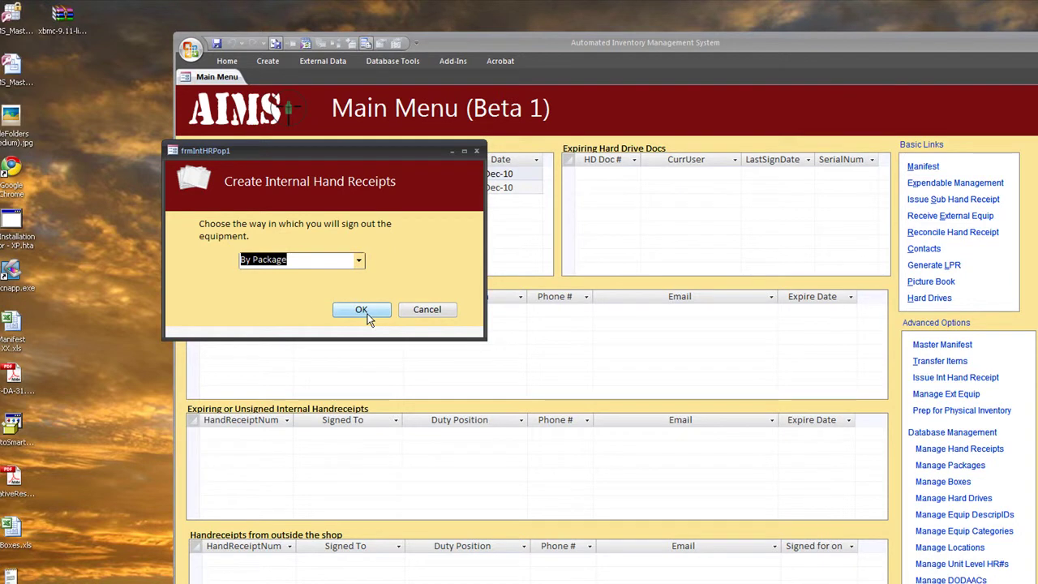
{"action": "left_click", "coordinate": [369, 315]}
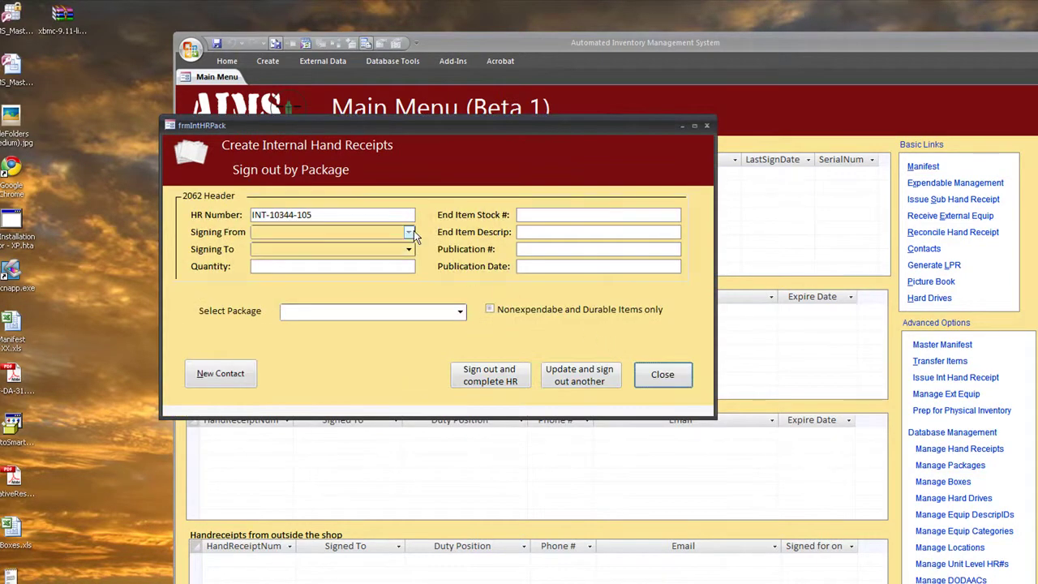
Choose the Signing From and Signing To contacts for the internal hand receipt and select package TSP01.
{"action": "left_click", "coordinate": [411, 232]}
{"action": "left_click", "coordinate": [275, 258]}
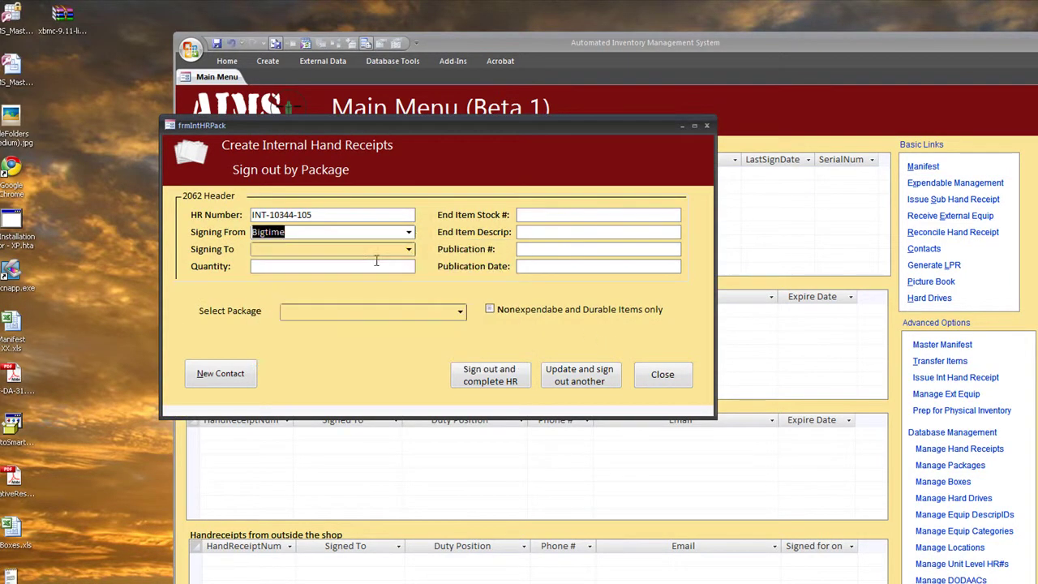
{"action": "left_click", "coordinate": [409, 252]}
{"action": "left_click", "coordinate": [267, 262]}
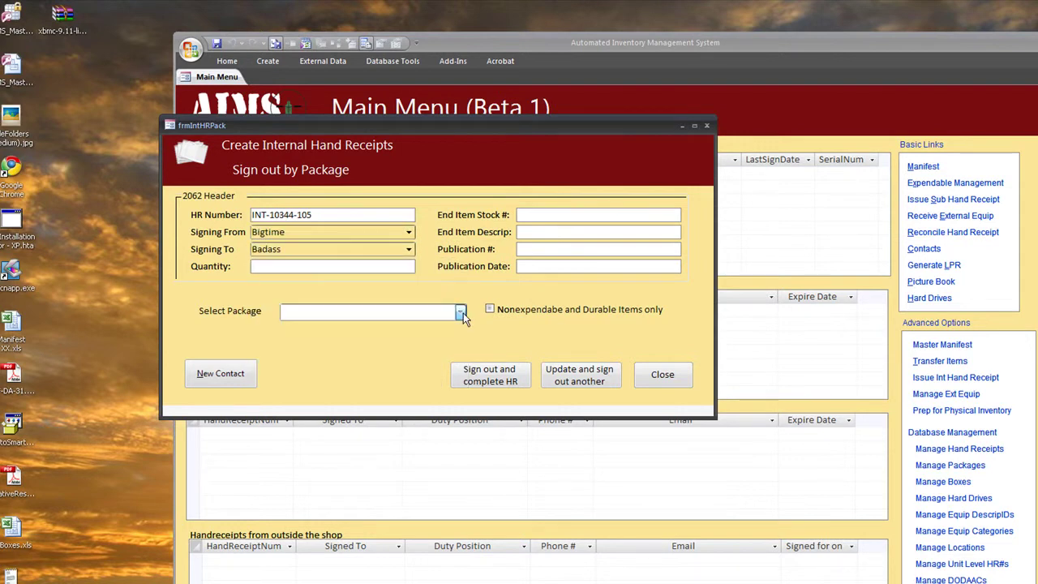
{"action": "left_click", "coordinate": [459, 313]}
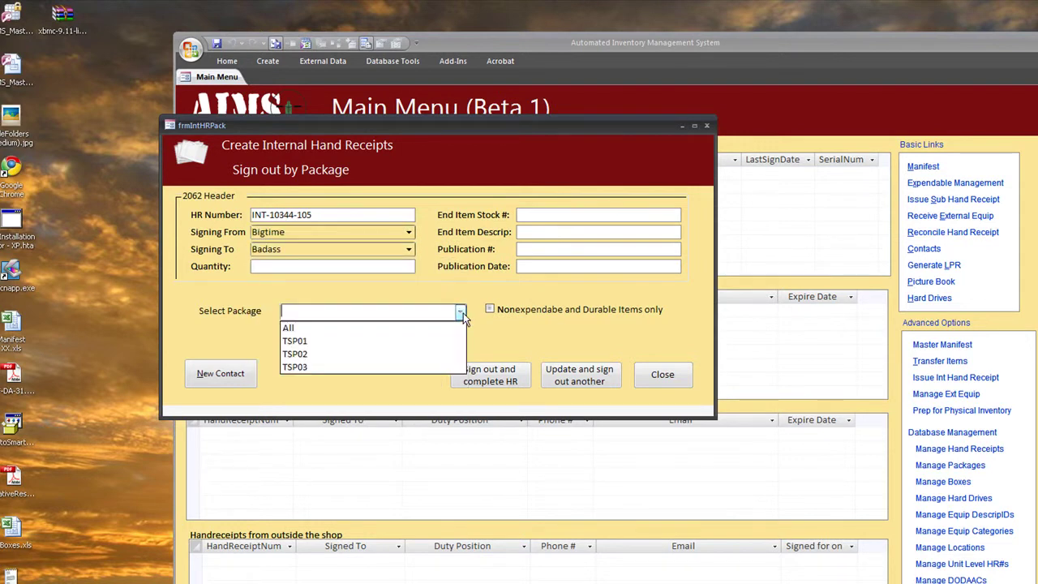
{"action": "left_click", "coordinate": [433, 342]}
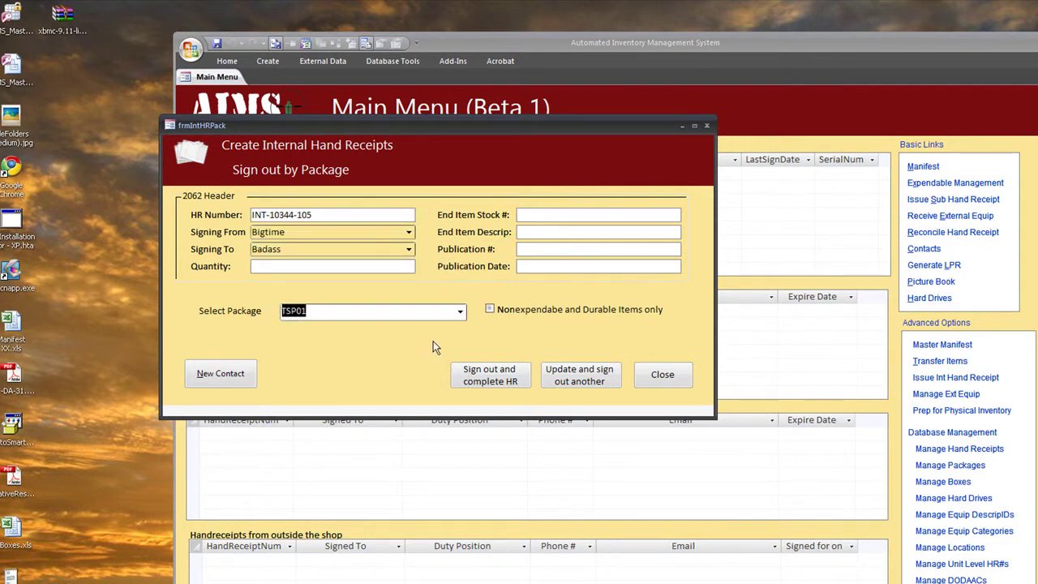
Sign out package TSP01 with nonexpendable and durable items only, completing the hand receipt, and page through the resulting Internal 2062.
{"action": "left_click", "coordinate": [490, 311]}
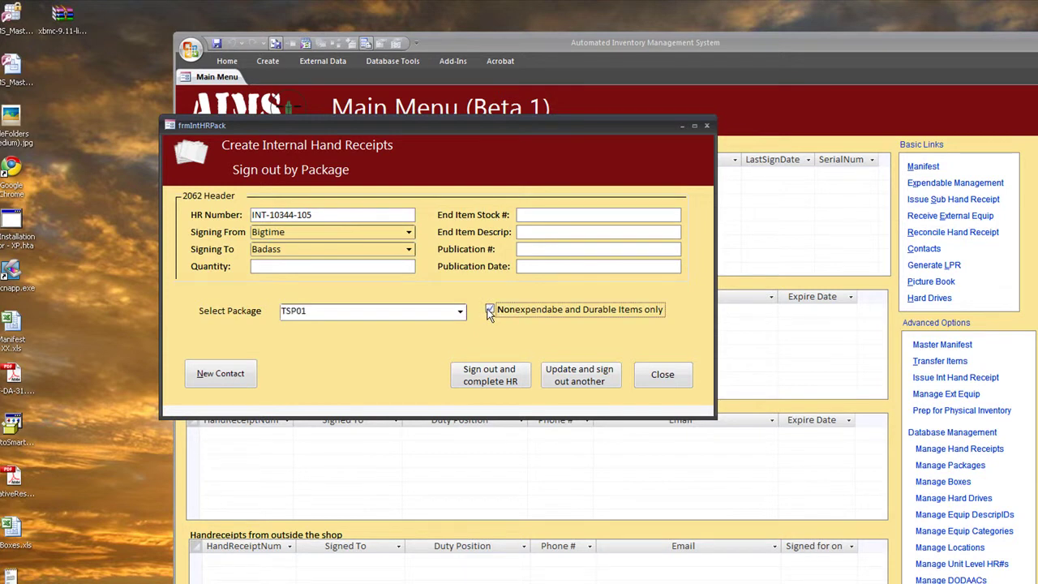
{"action": "left_click", "coordinate": [489, 378]}
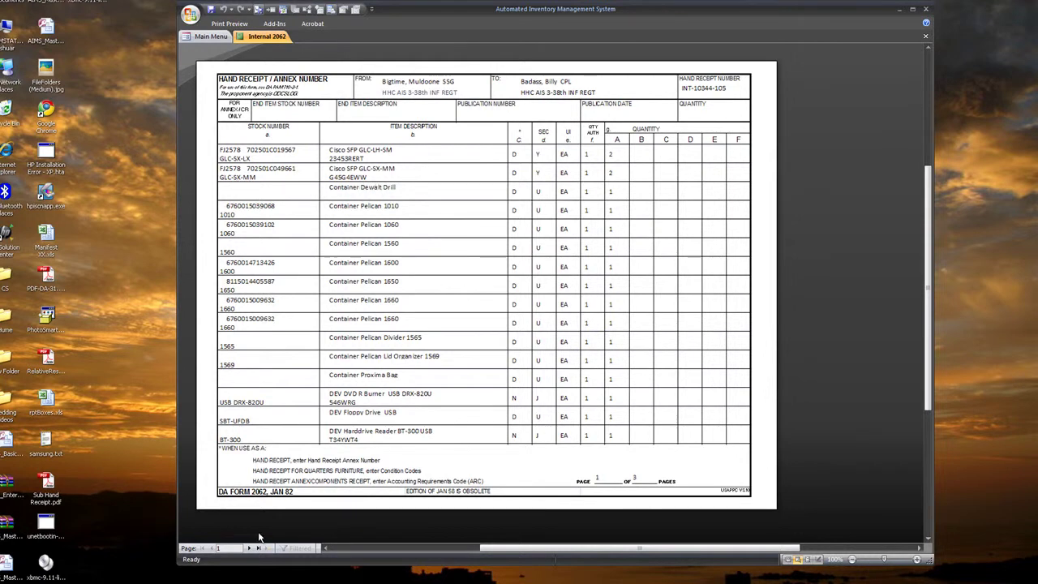
{"action": "left_click", "coordinate": [250, 549]}
{"action": "left_click", "coordinate": [249, 549]}
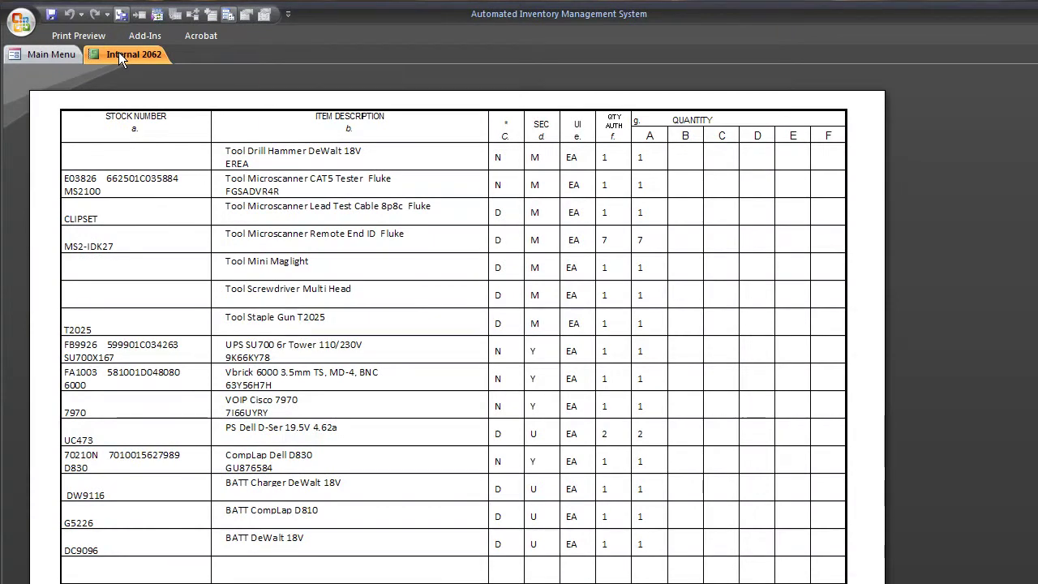
Close the Internal 2062 report and attach Sub Hand Receipt.pdf as the hard copy for hand receipt INT-10344-105.
{"action": "right_click", "coordinate": [119, 52]}
{"action": "left_click", "coordinate": [229, 64]}
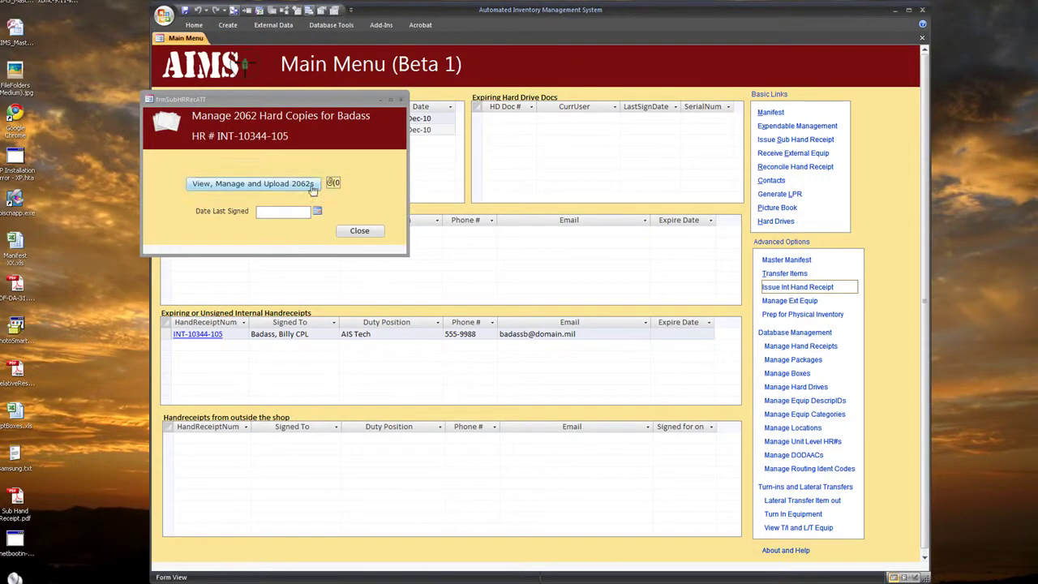
{"action": "left_click", "coordinate": [313, 186]}
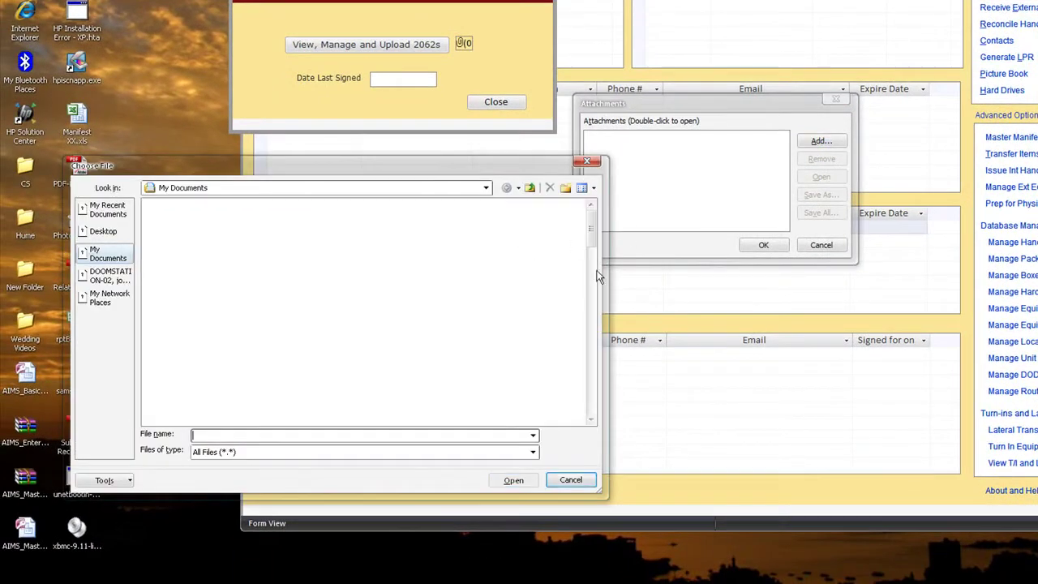
{"action": "left_click_drag", "start_coordinate": [593, 234], "coordinate": [594, 321]}
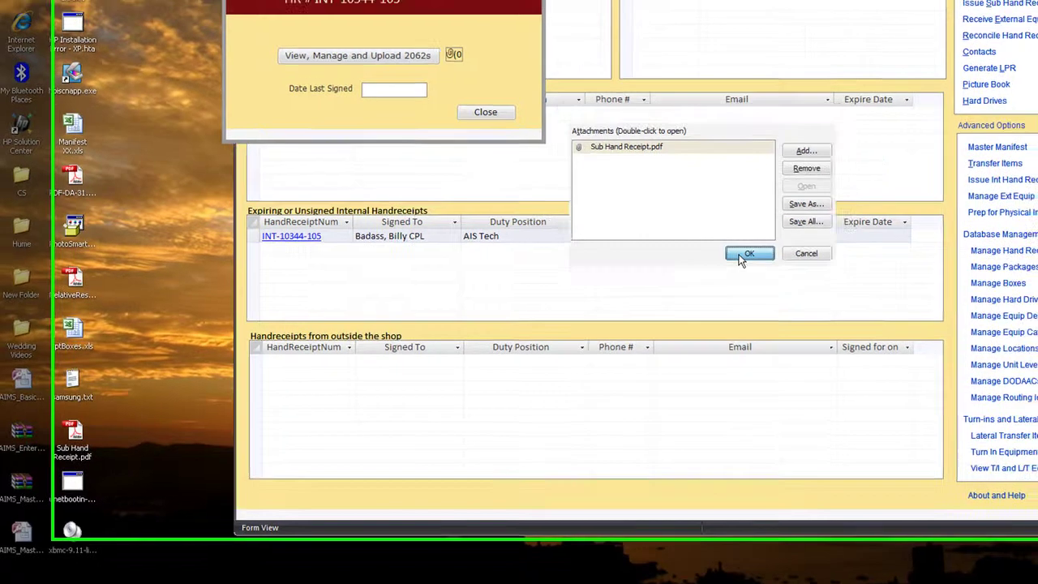
{"action": "left_click", "coordinate": [760, 246]}
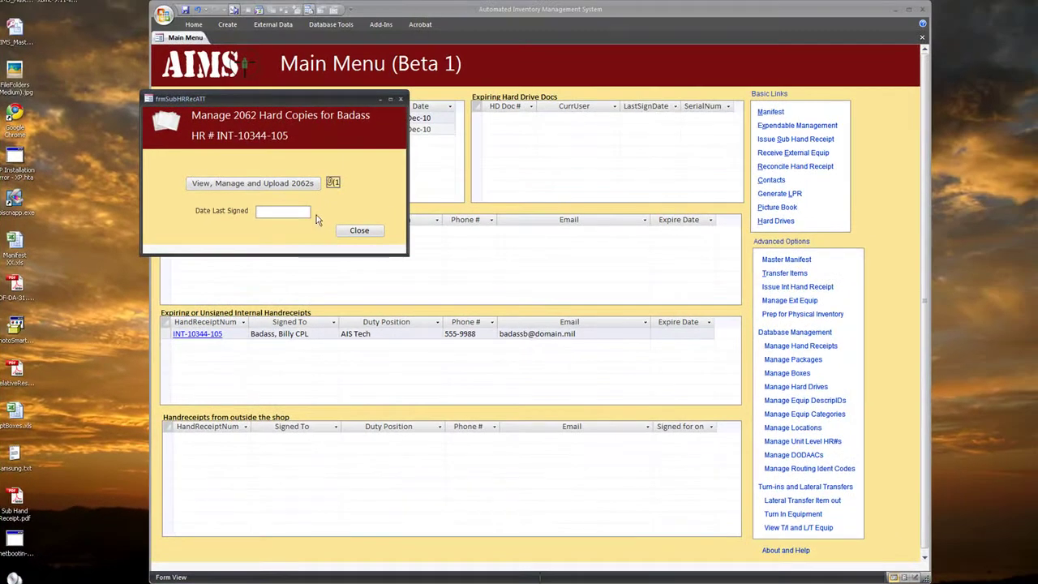
Set the internal hand receipt's Date Last Signed to December 10, 2010 and close the hard copies form.
{"action": "left_click", "coordinate": [317, 212]}
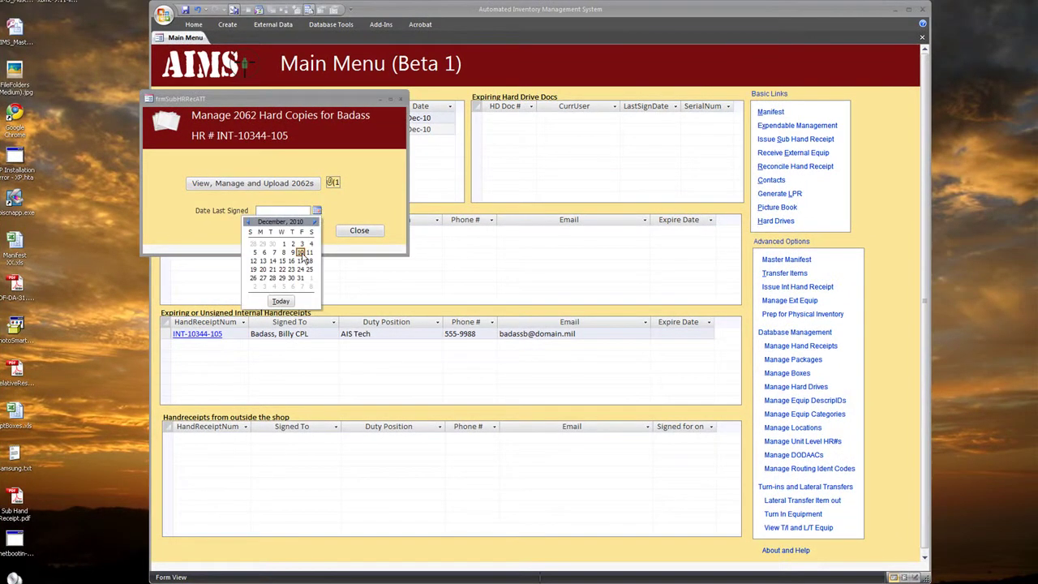
{"action": "left_click", "coordinate": [305, 255]}
{"action": "left_click", "coordinate": [359, 231]}
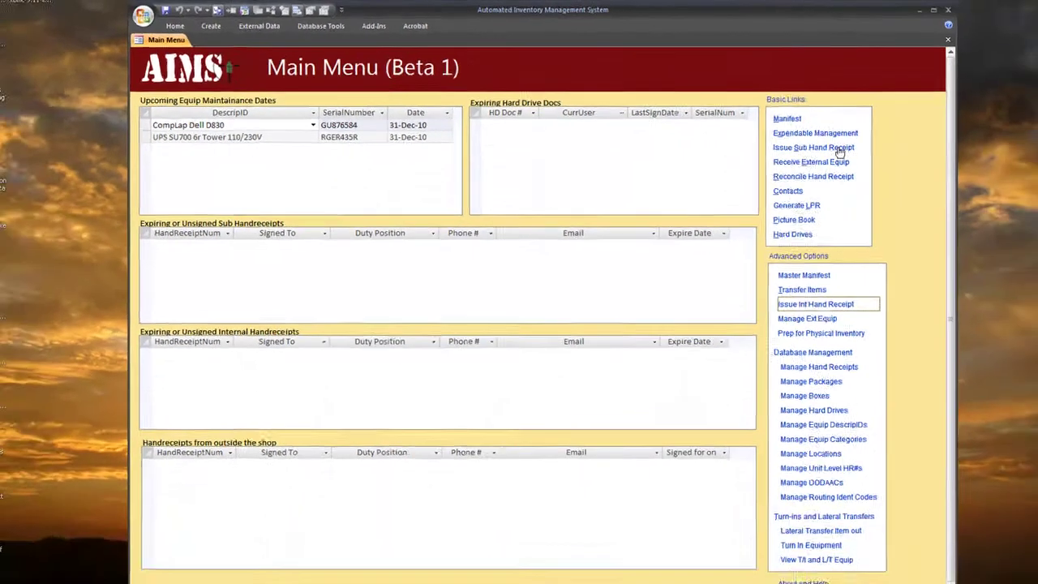
Start a new sub hand receipt and choose its Signing From and Signing To contacts.
{"action": "left_click", "coordinate": [957, 207]}
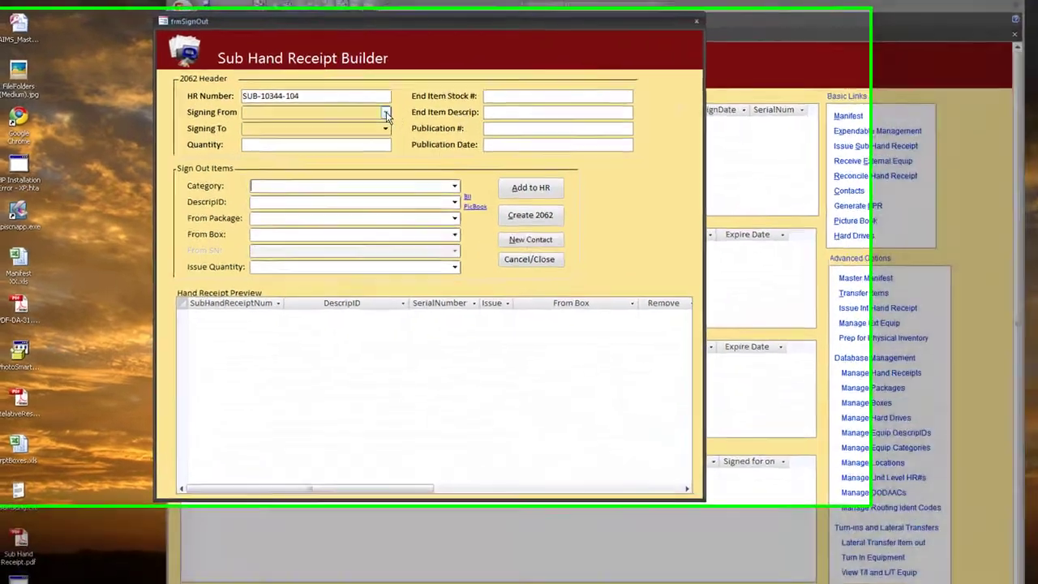
{"action": "left_click", "coordinate": [349, 108]}
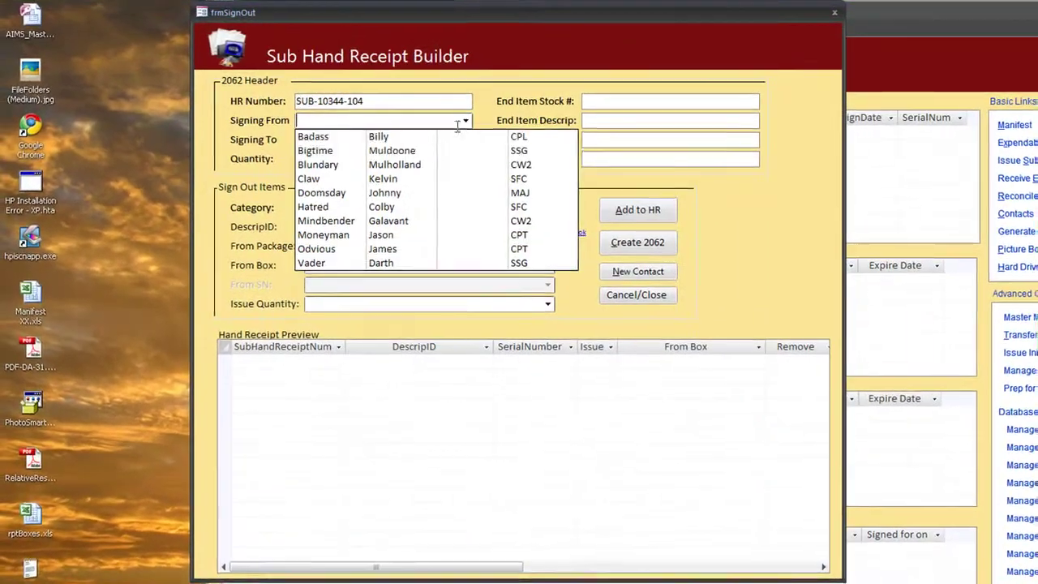
{"action": "left_click", "coordinate": [450, 137]}
{"action": "left_click", "coordinate": [467, 140]}
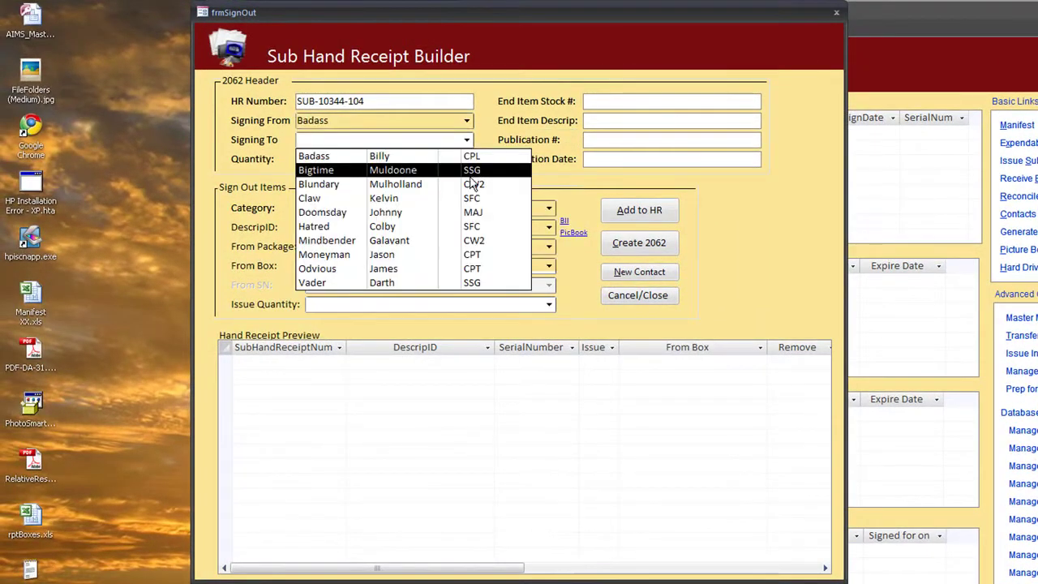
{"action": "left_click", "coordinate": [438, 226]}
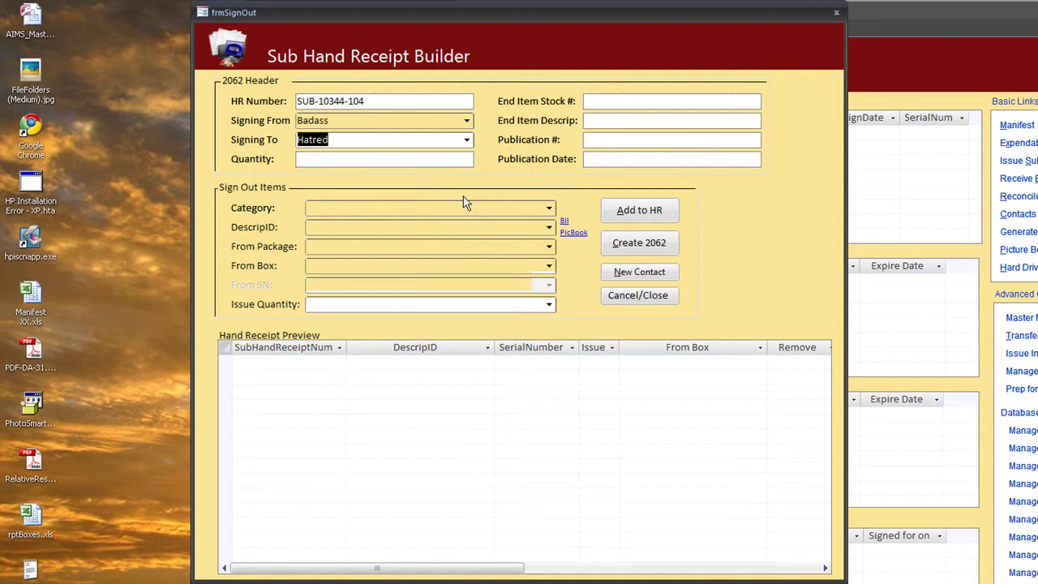
Add the CompLap Dell D830 laptop, serial number GU876584, from package TSP01 and box TSP01-SK4 to the sub hand receipt.
{"action": "left_click", "coordinate": [549, 209]}
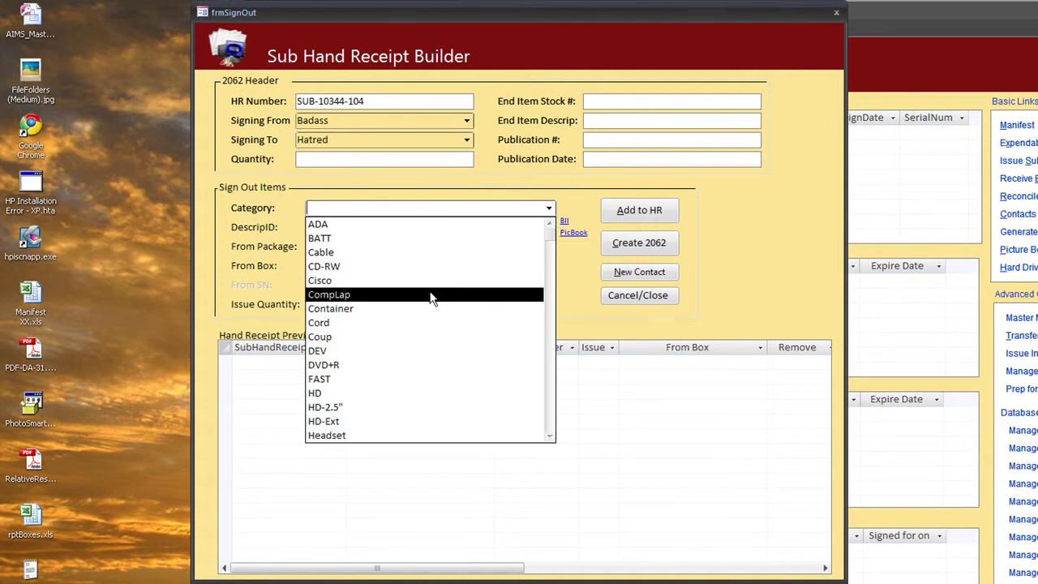
{"action": "left_click", "coordinate": [430, 297]}
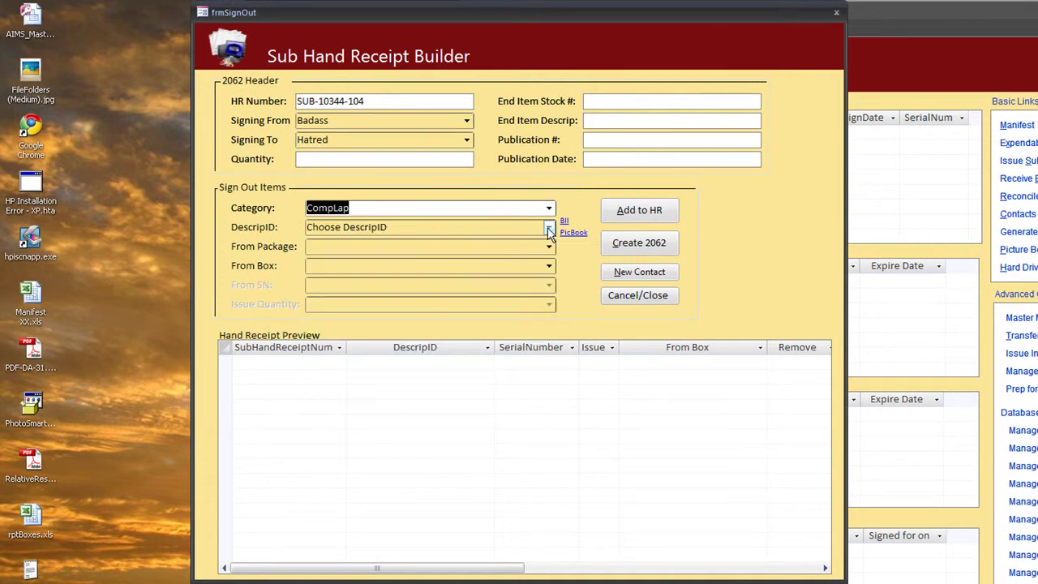
{"action": "left_click", "coordinate": [550, 230]}
{"action": "left_click", "coordinate": [526, 244]}
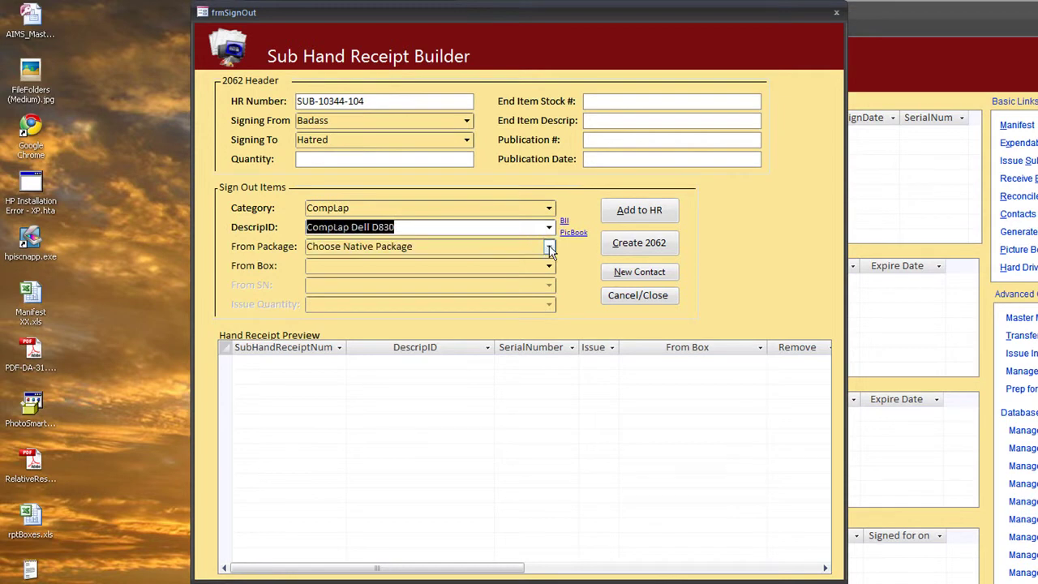
{"action": "left_click", "coordinate": [550, 247]}
{"action": "left_click", "coordinate": [528, 264]}
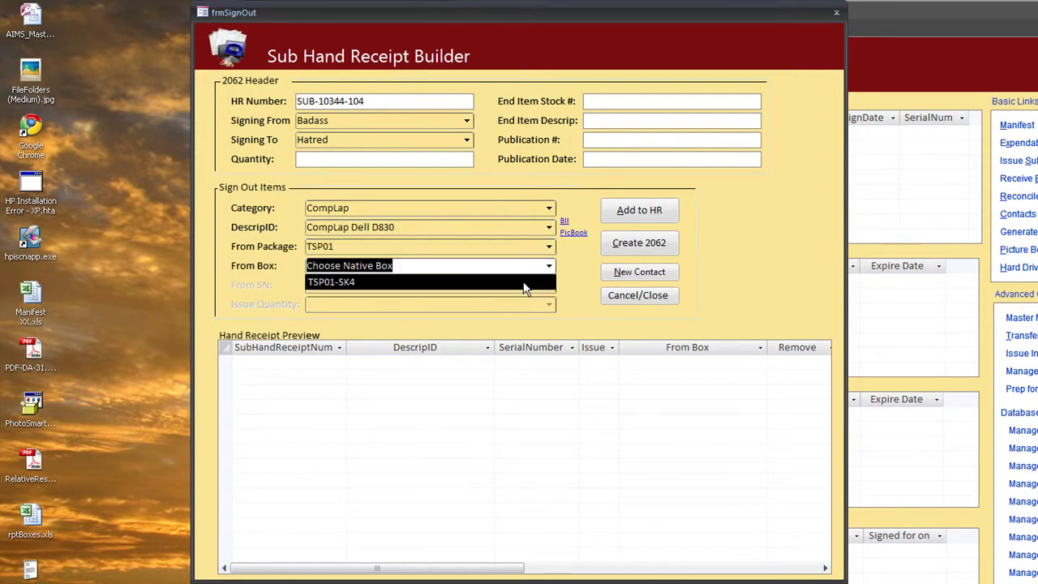
{"action": "left_click", "coordinate": [527, 283]}
{"action": "left_click", "coordinate": [550, 288]}
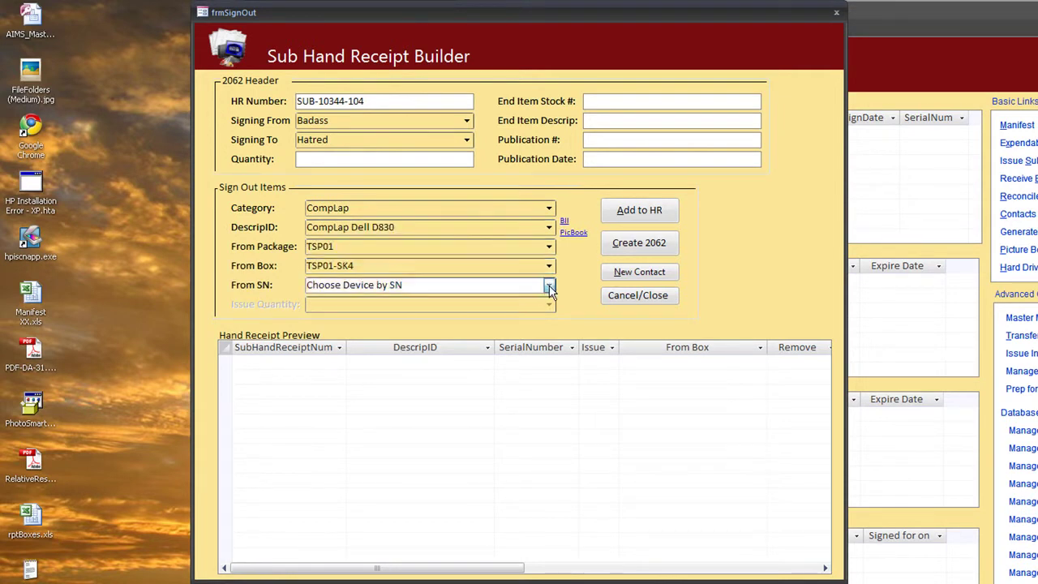
{"action": "left_click", "coordinate": [486, 297]}
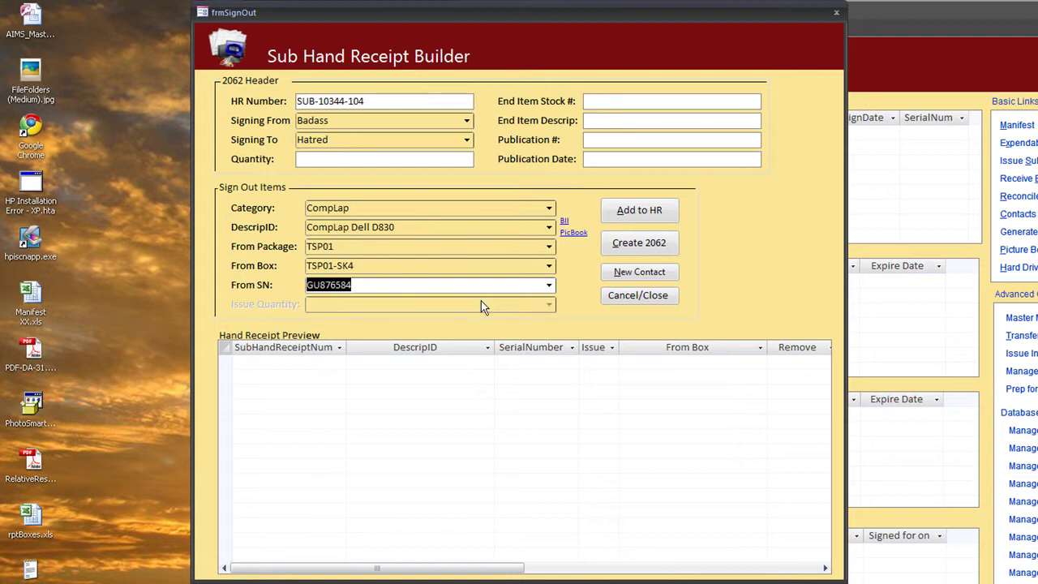
{"action": "left_click", "coordinate": [629, 223]}
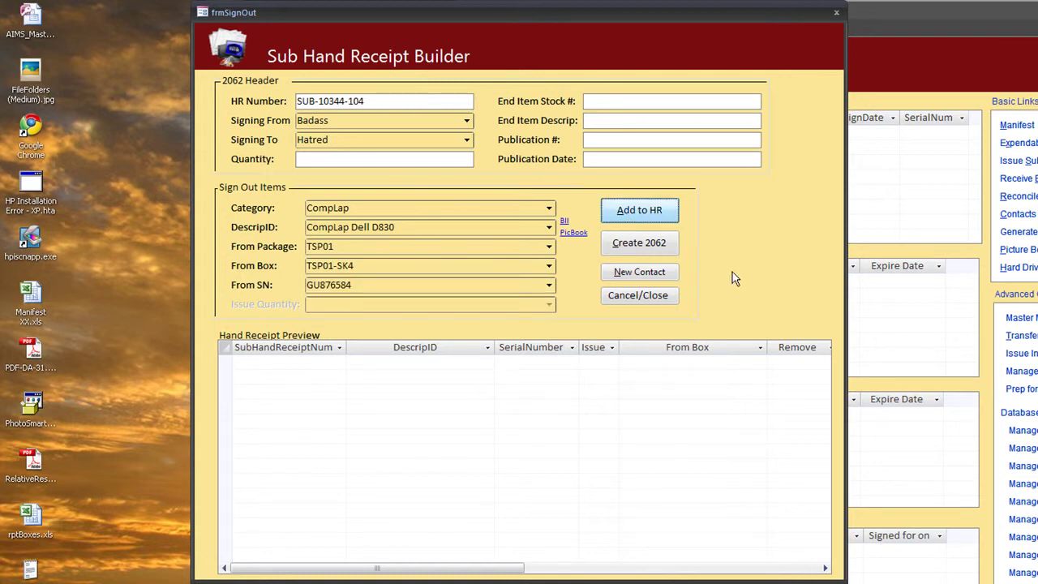
{"action": "left_click", "coordinate": [550, 211]}
{"action": "scroll", "coordinate": [463, 371], "scroll_direction": "down", "scroll_amount": 3}
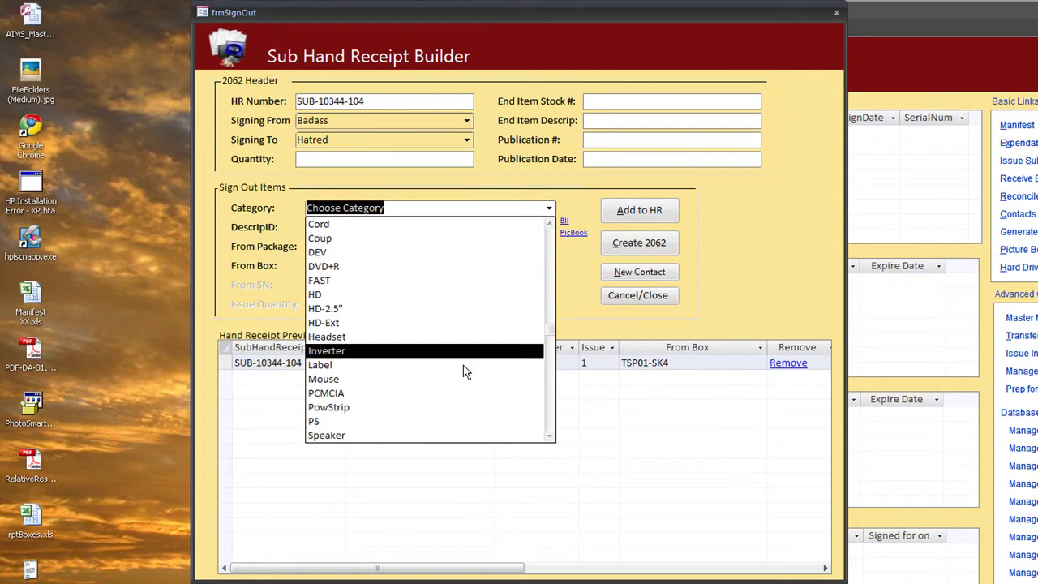
{"action": "left_click", "coordinate": [382, 433]}
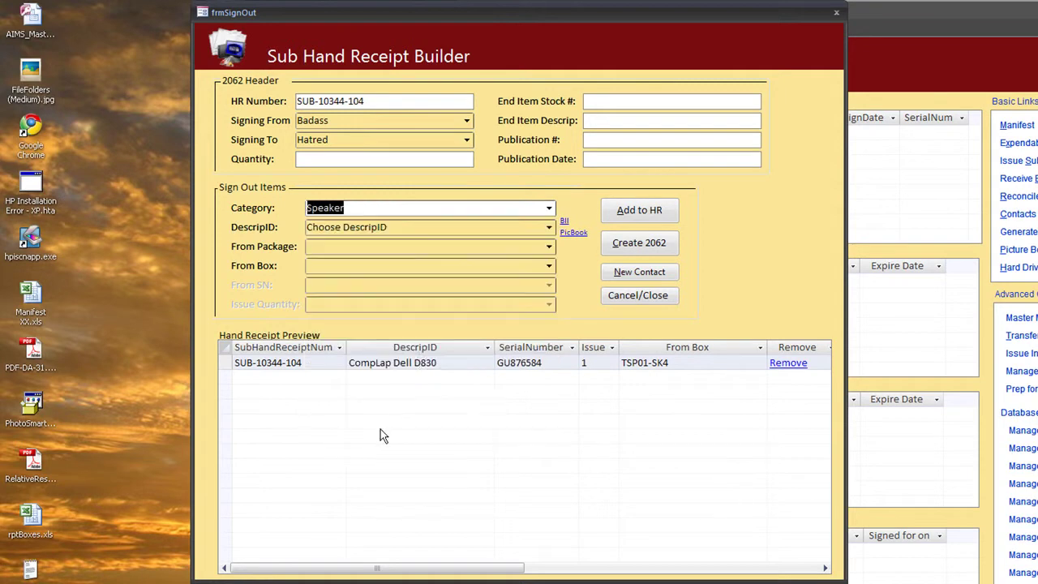
Add one PS Dell D-Ser 19.5V 4.62a from category PS, package TSP01 and box TSP01-SK4 to the sub hand receipt.
{"action": "left_click", "coordinate": [549, 208]}
{"action": "left_click", "coordinate": [430, 328]}
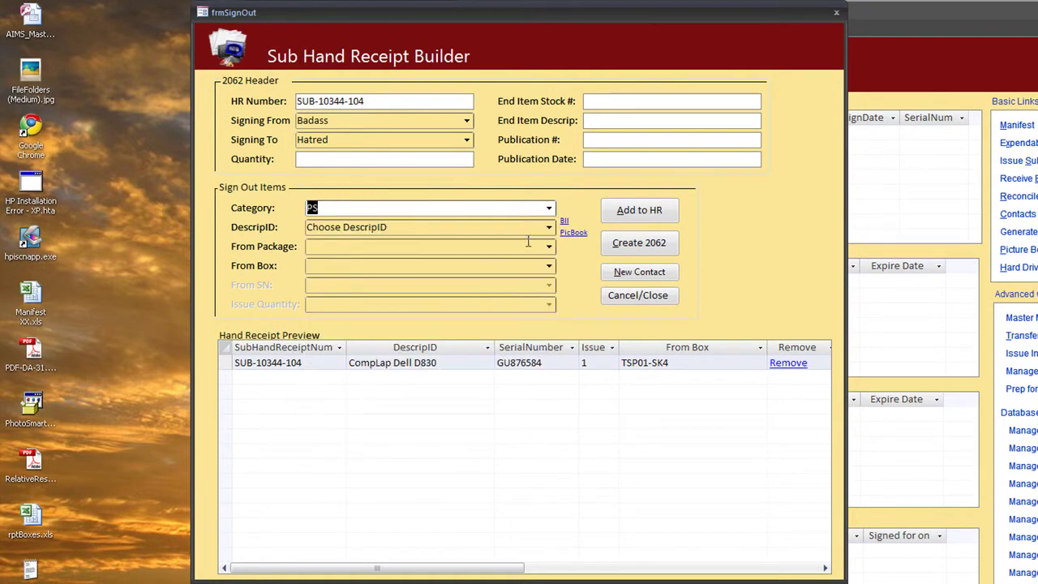
{"action": "left_click", "coordinate": [549, 228]}
{"action": "left_click", "coordinate": [517, 258]}
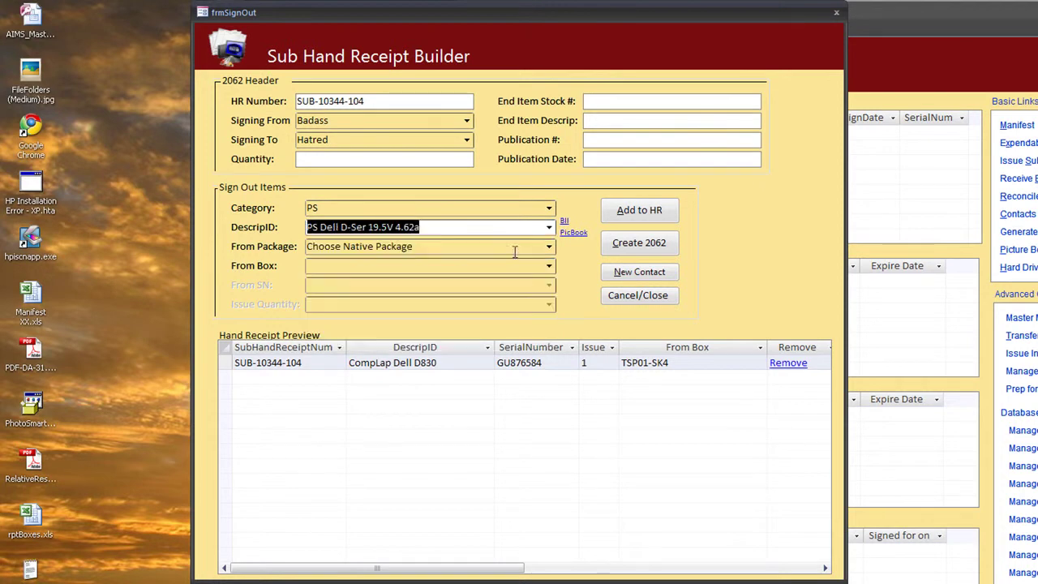
{"action": "left_click", "coordinate": [550, 247]}
{"action": "left_click", "coordinate": [501, 268]}
{"action": "left_click", "coordinate": [549, 268]}
{"action": "left_click", "coordinate": [521, 298]}
{"action": "left_click", "coordinate": [549, 304]}
{"action": "left_click", "coordinate": [497, 342]}
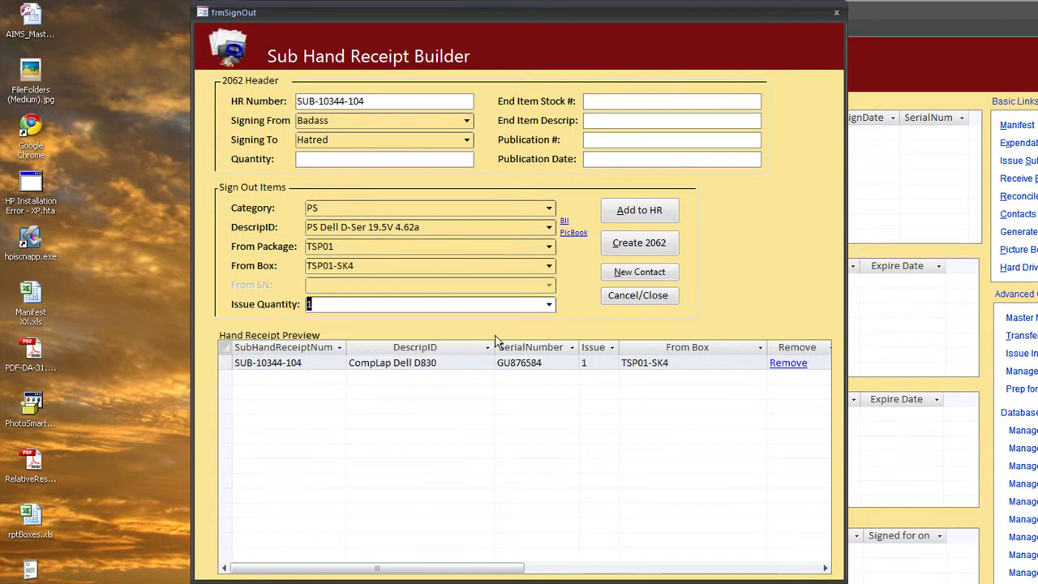
{"action": "left_click", "coordinate": [638, 215]}
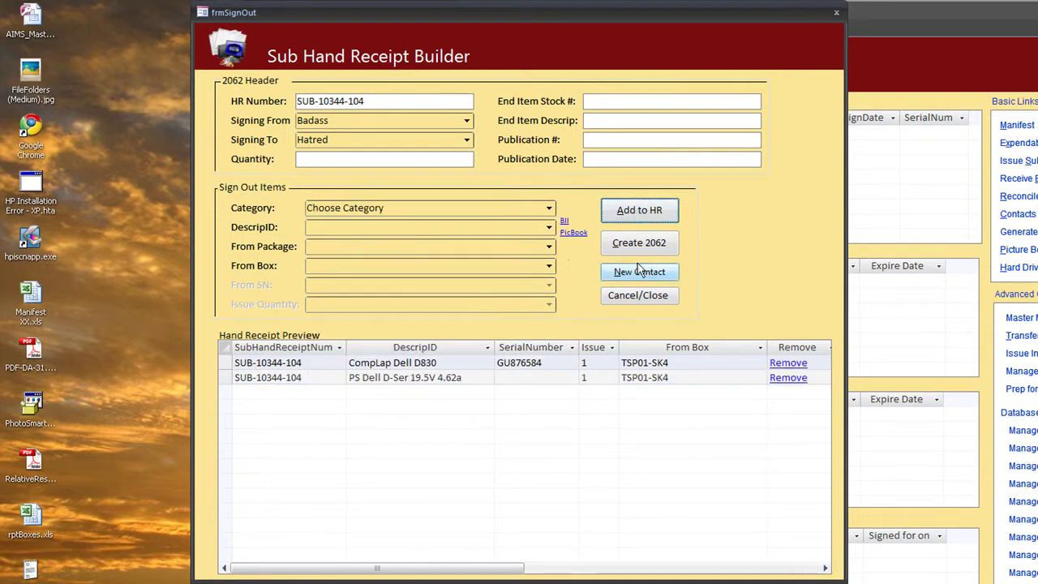
Add one Cable CAT5 8P8C M, 8p8c M 4' Retract from package TSP01 and box TSP01-Adm to the sub hand receipt.
{"action": "left_click", "coordinate": [549, 207]}
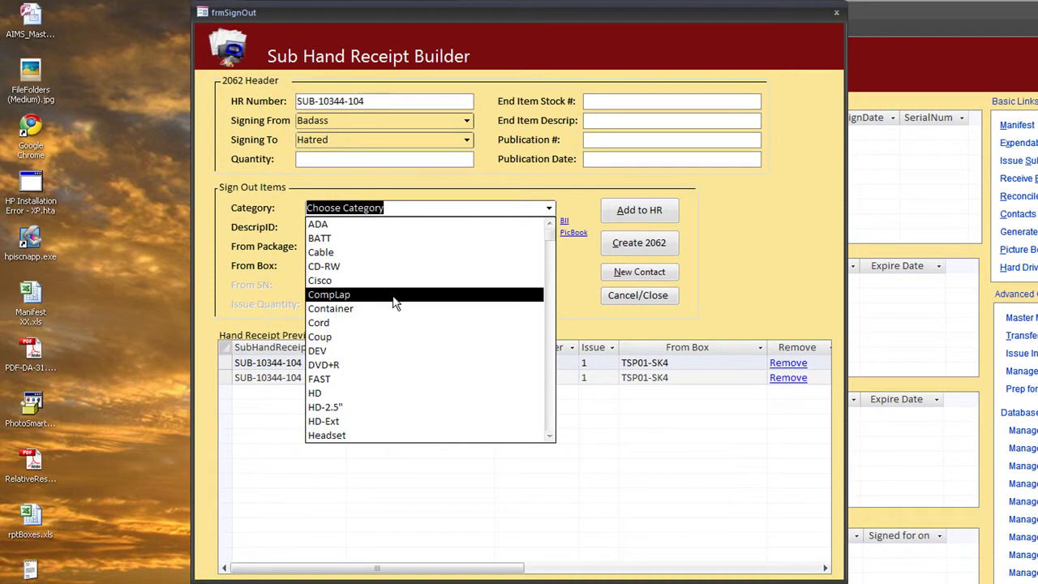
{"action": "left_click", "coordinate": [394, 253]}
{"action": "left_click", "coordinate": [549, 230]}
{"action": "left_click", "coordinate": [549, 229]}
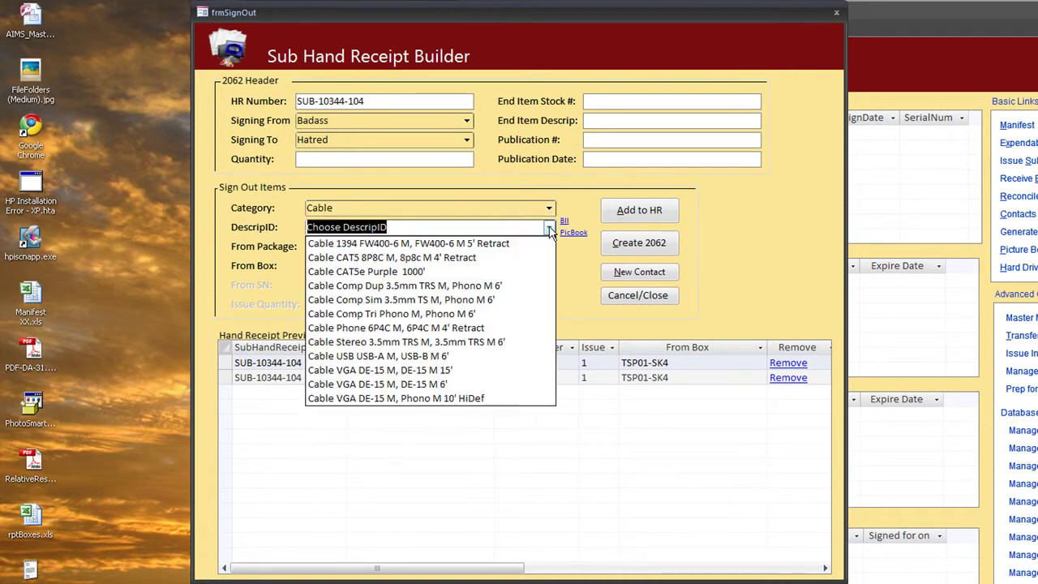
{"action": "left_click", "coordinate": [538, 257]}
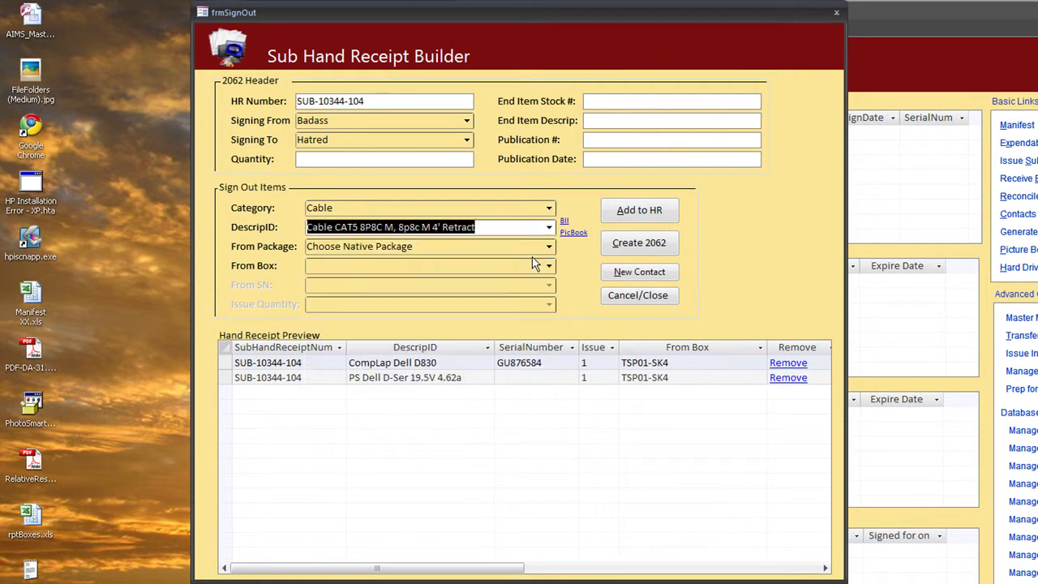
{"action": "left_click", "coordinate": [548, 246]}
{"action": "left_click", "coordinate": [540, 265]}
{"action": "left_click", "coordinate": [549, 266]}
{"action": "left_click", "coordinate": [544, 281]}
{"action": "left_click", "coordinate": [549, 305]}
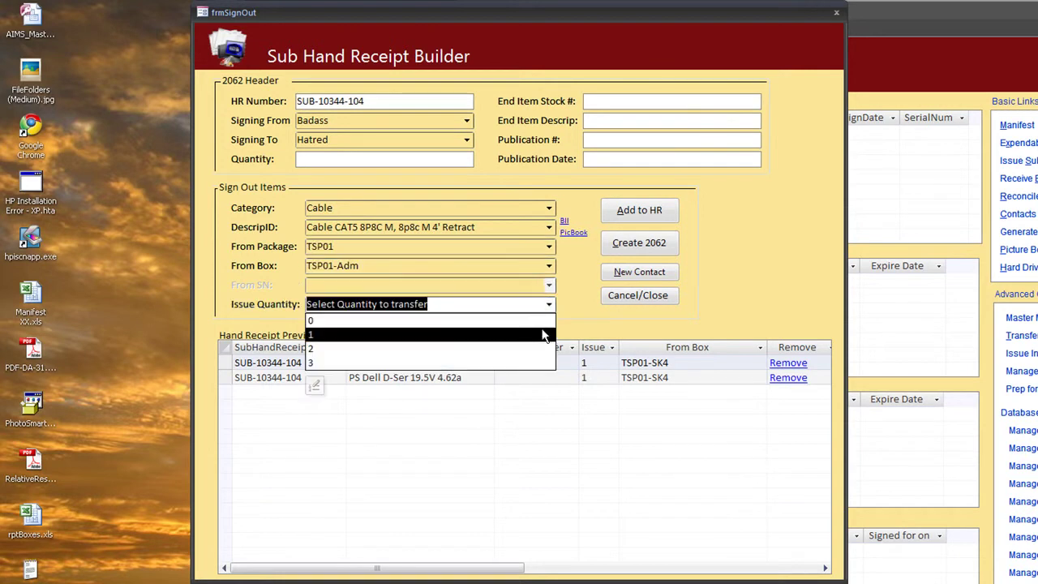
{"action": "left_click", "coordinate": [541, 335]}
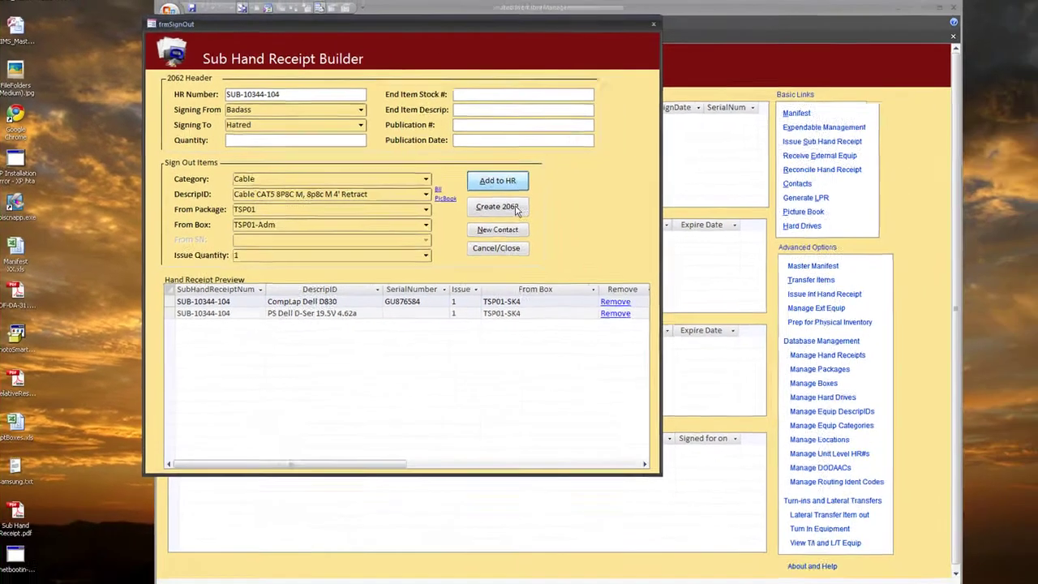
{"action": "left_click", "coordinate": [620, 207]}
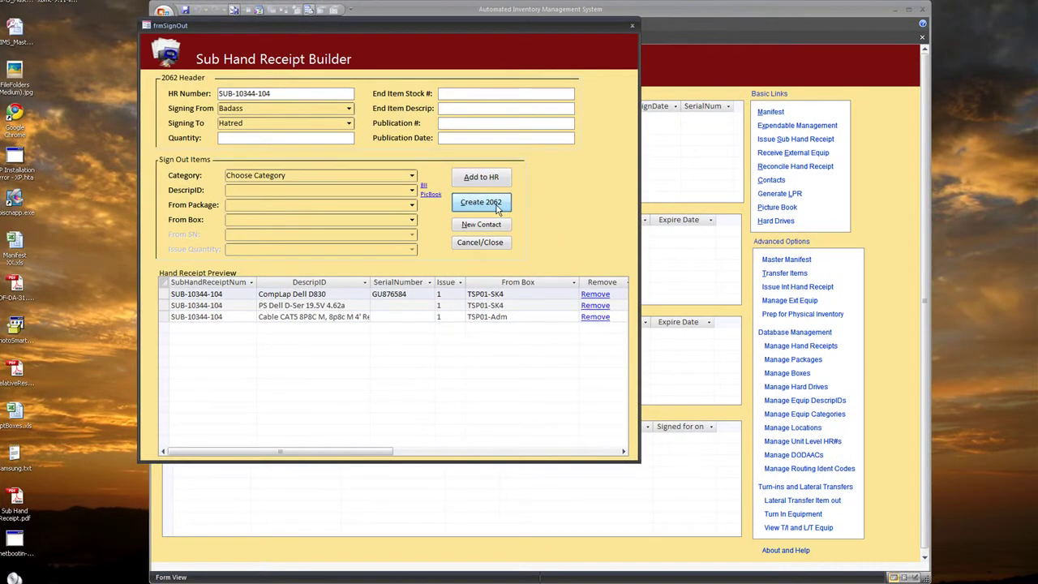
Create the 2062 for the sub hand receipt and close its report after viewing it.
{"action": "left_click", "coordinate": [497, 207]}
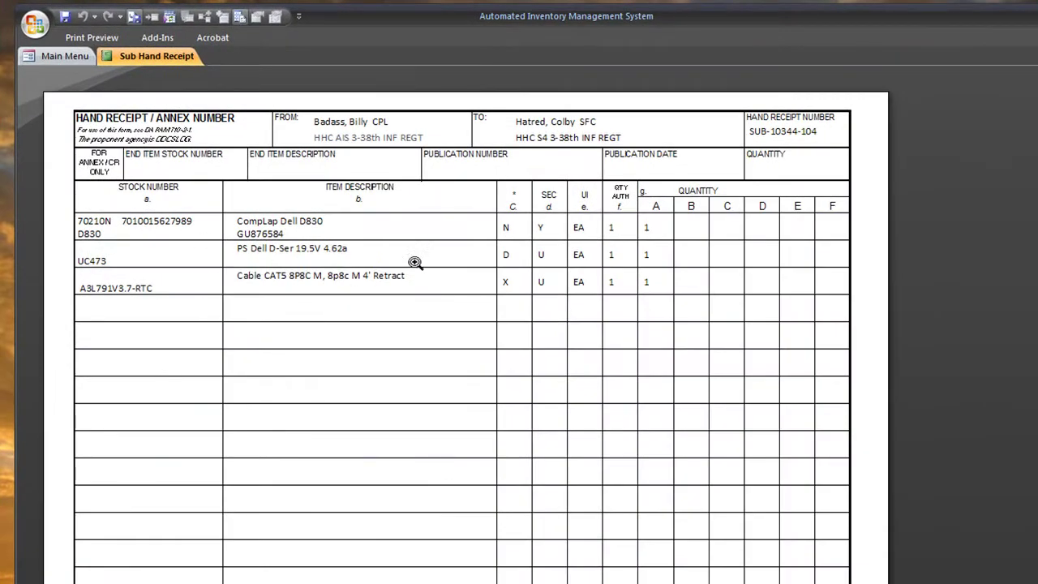
{"action": "right_click", "coordinate": [157, 60]}
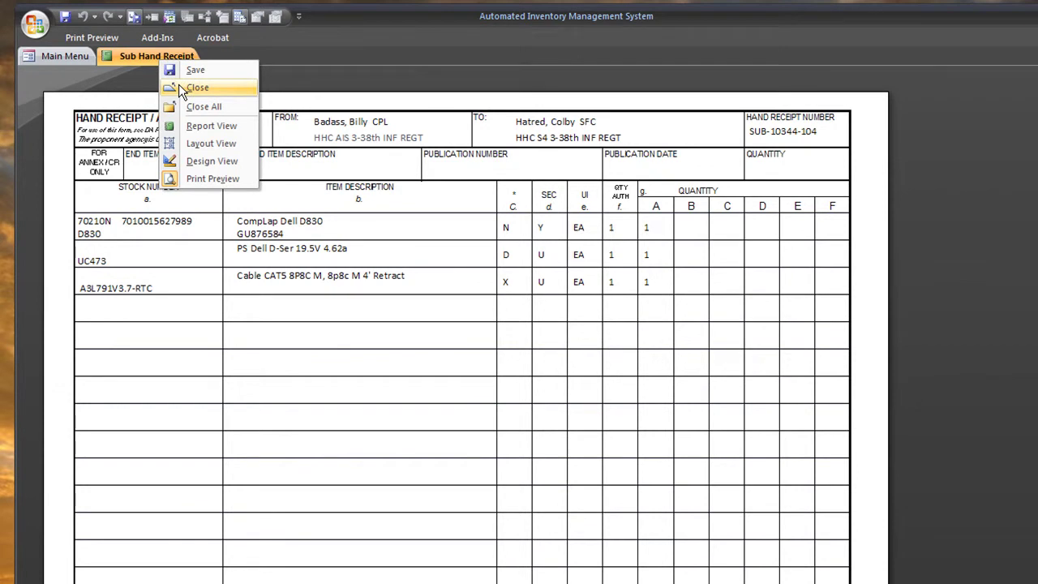
{"action": "left_click", "coordinate": [178, 85]}
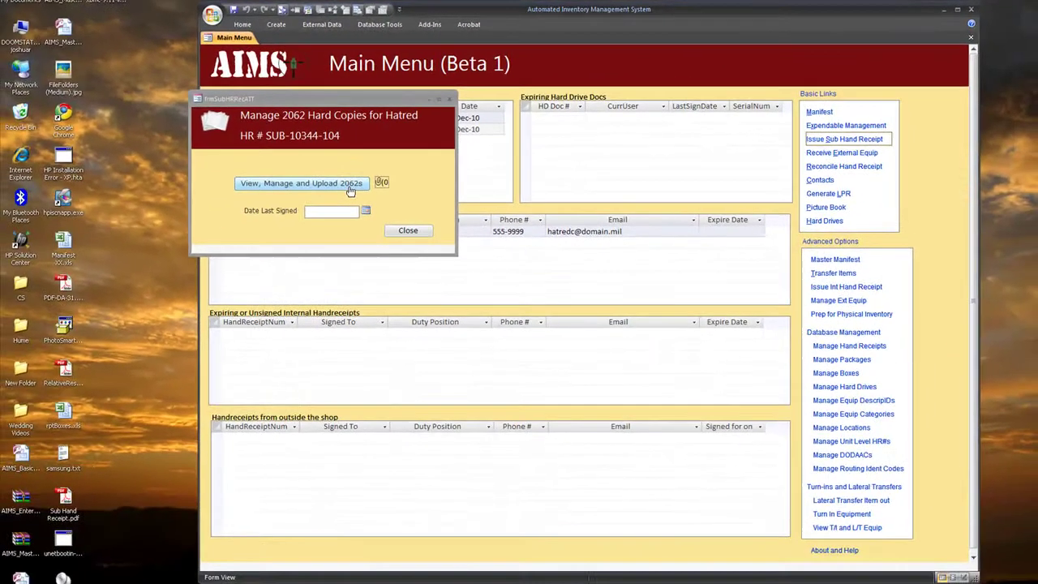
Attach the file Sub Hand Receipt.pdf to the sub hand receipt SUB-10344-104 as its signed 2062 copy.
{"action": "left_click", "coordinate": [280, 236]}
{"action": "left_click", "coordinate": [689, 263]}
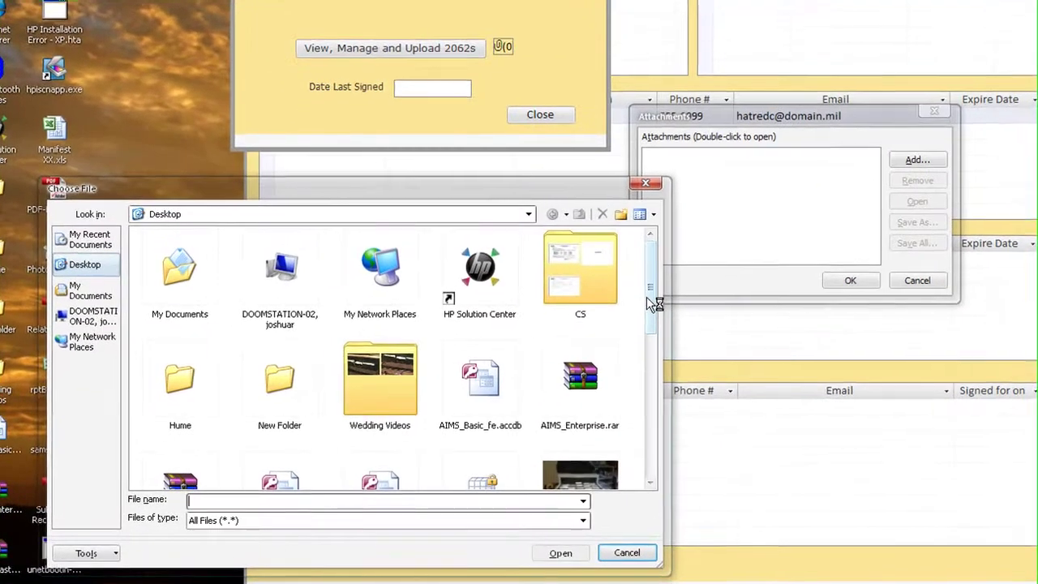
{"action": "left_click_drag", "start_coordinate": [653, 302], "coordinate": [651, 442]}
{"action": "left_click", "coordinate": [565, 350]}
{"action": "left_click", "coordinate": [565, 554]}
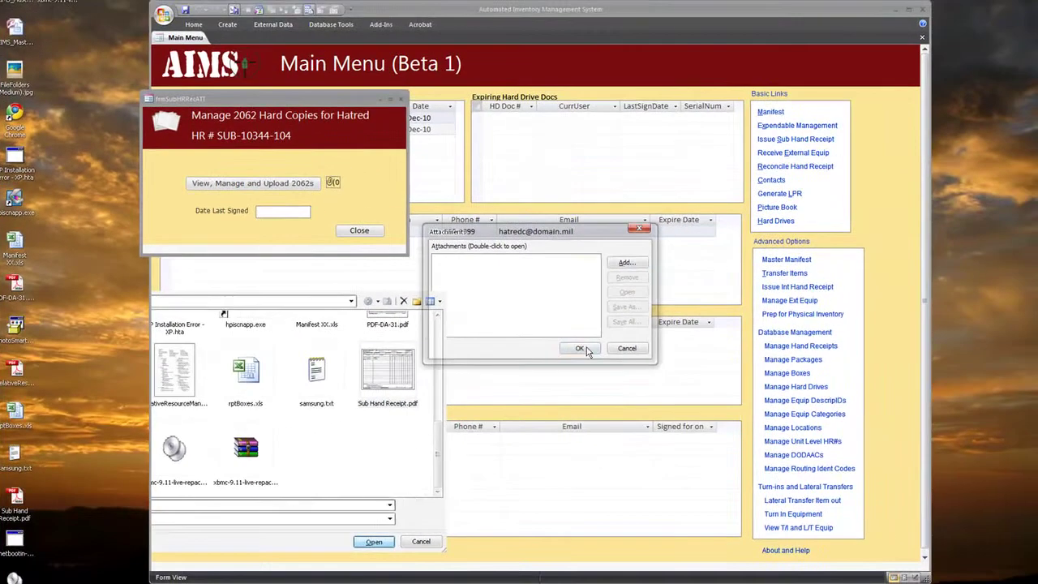
{"action": "left_click", "coordinate": [586, 349]}
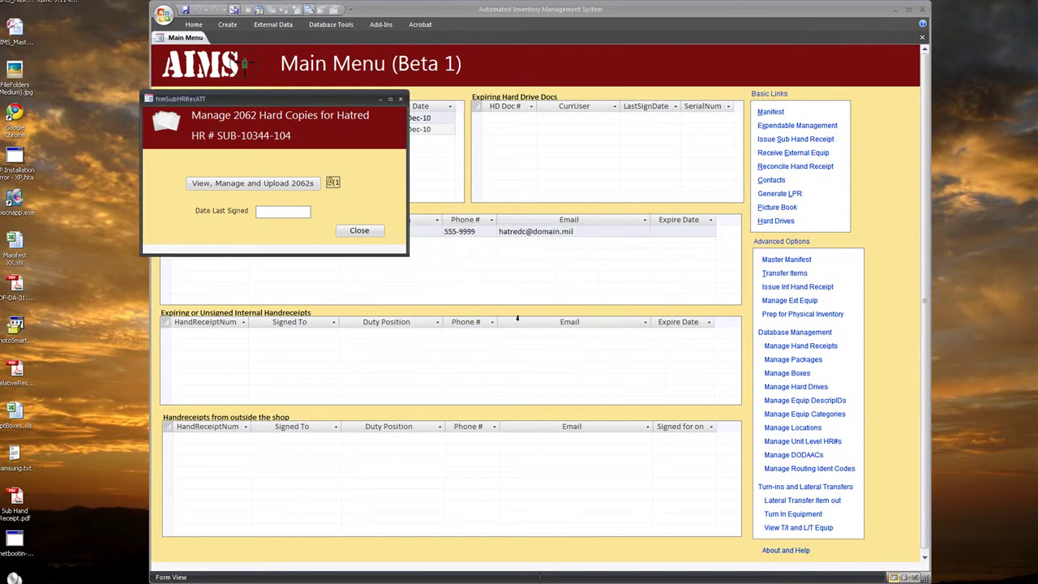
Set the sub hand receipt's date last signed to 12/10/2010 and close the 2062 hard copies form.
{"action": "left_click", "coordinate": [298, 214]}
{"action": "left_click", "coordinate": [318, 212]}
{"action": "left_click", "coordinate": [304, 250]}
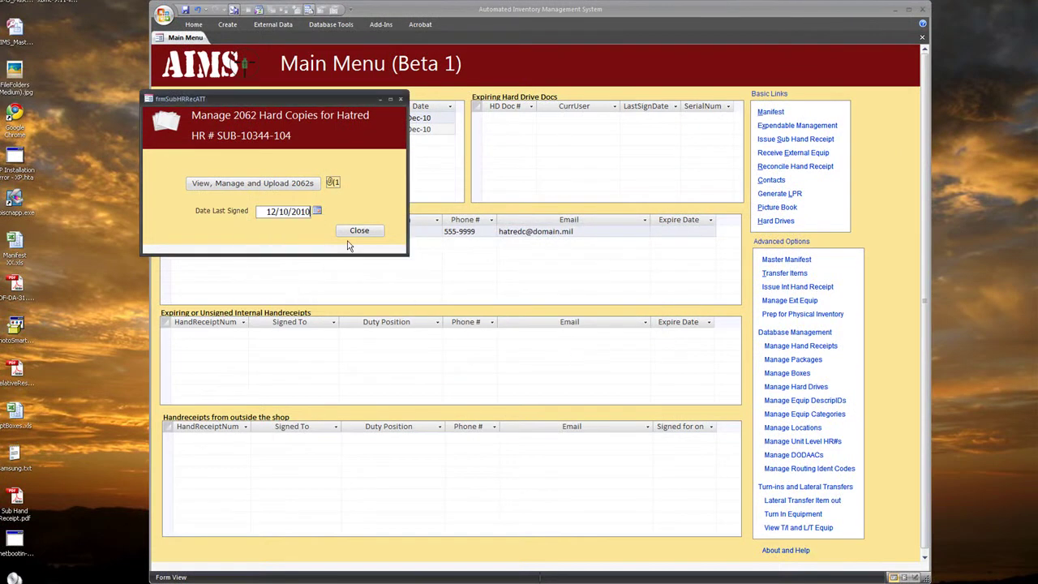
{"action": "left_click", "coordinate": [355, 232]}
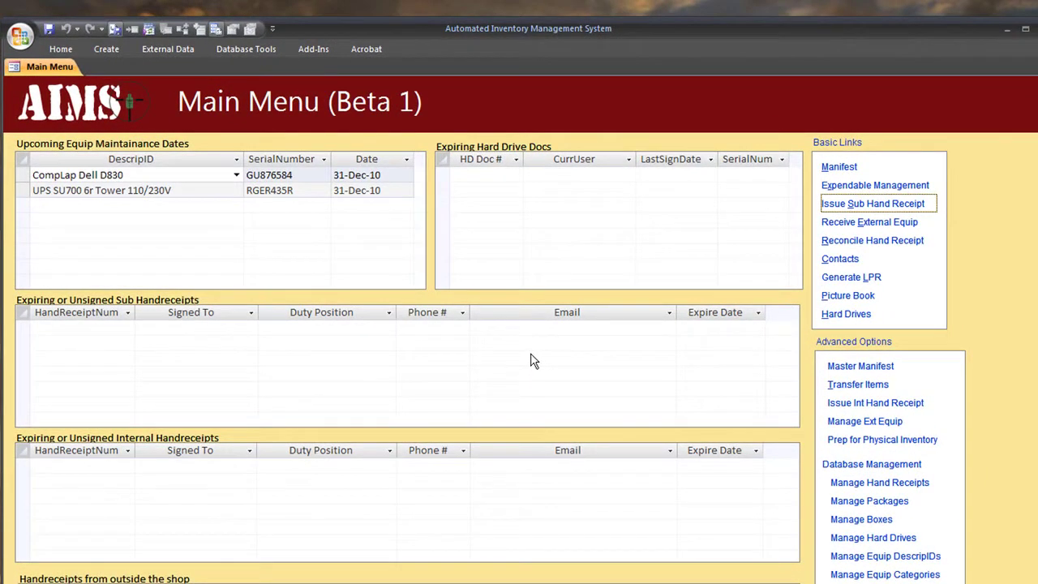
Search the master manifest for d830 to check its hand receipt assignments, and close the equipment table.
{"action": "left_click", "coordinate": [892, 369]}
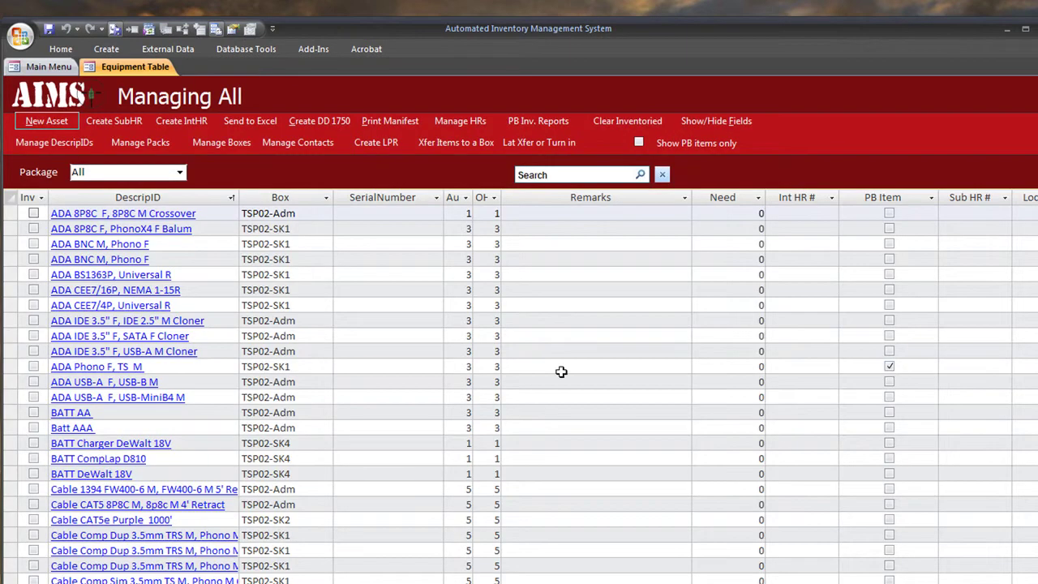
{"action": "left_click", "coordinate": [549, 176]}
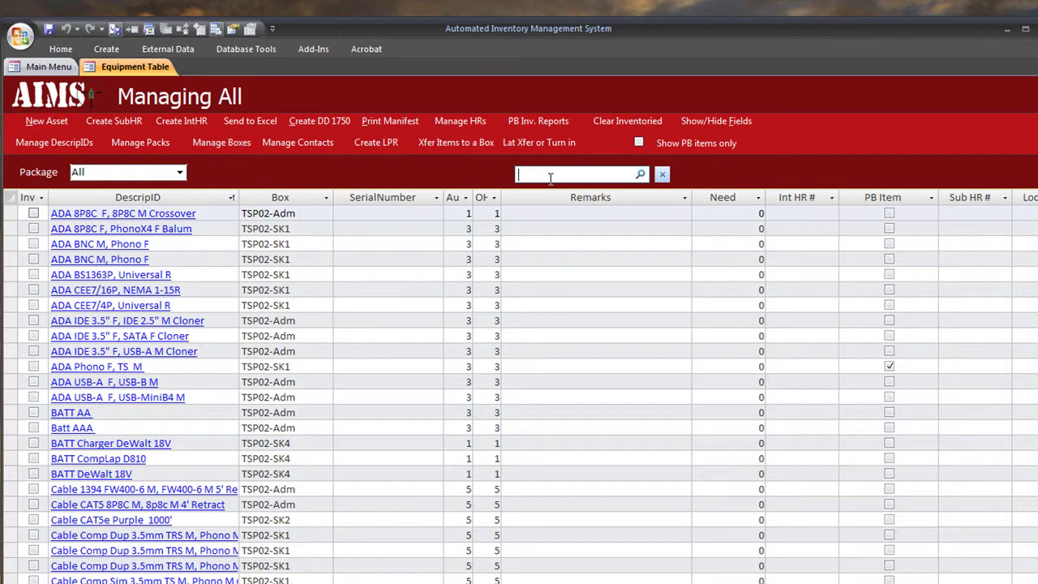
{"action": "type", "text": "d830"}
{"action": "key", "text": "Return"}
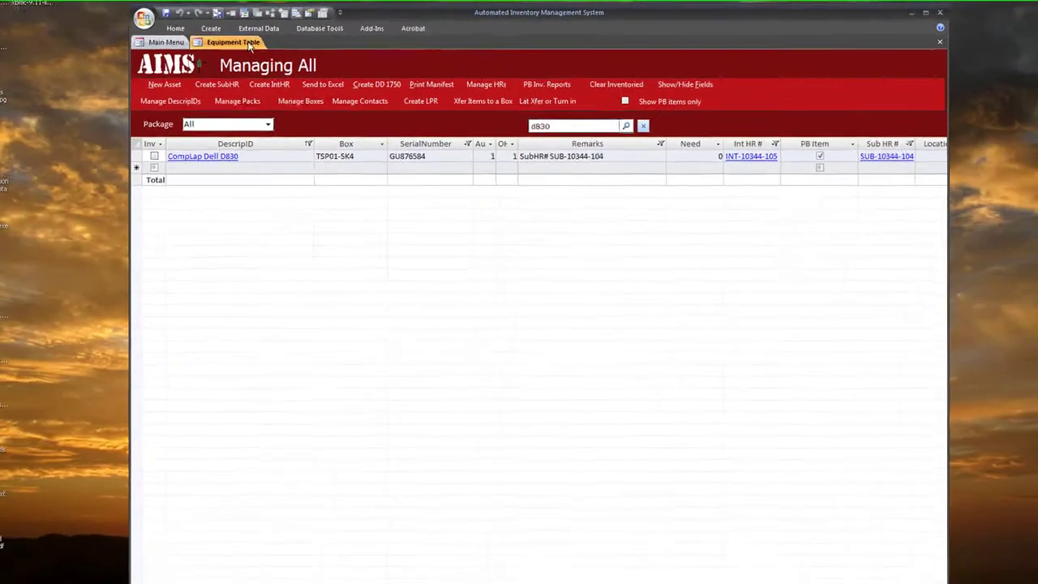
{"action": "right_click", "coordinate": [168, 62]}
{"action": "left_click", "coordinate": [185, 85]}
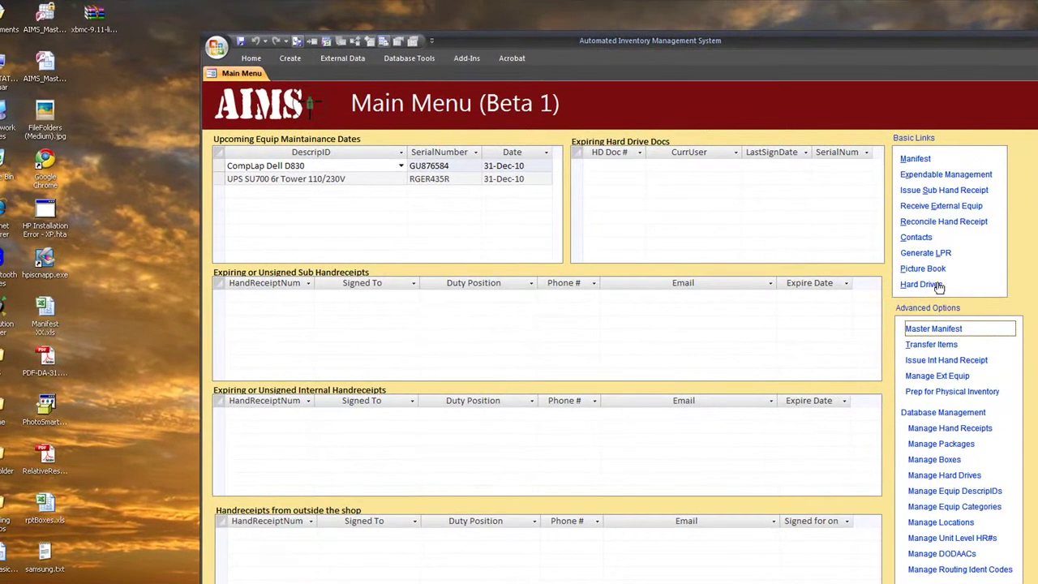
Start issuing a new hard drive and choose the contacts it is signed from and signed to.
{"action": "left_click", "coordinate": [936, 286]}
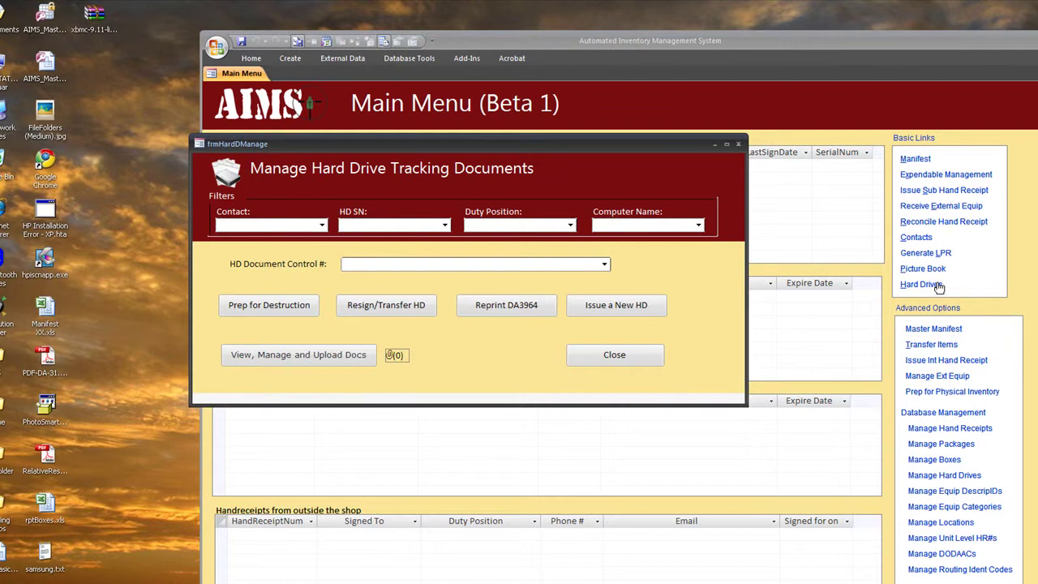
{"action": "left_click", "coordinate": [608, 307]}
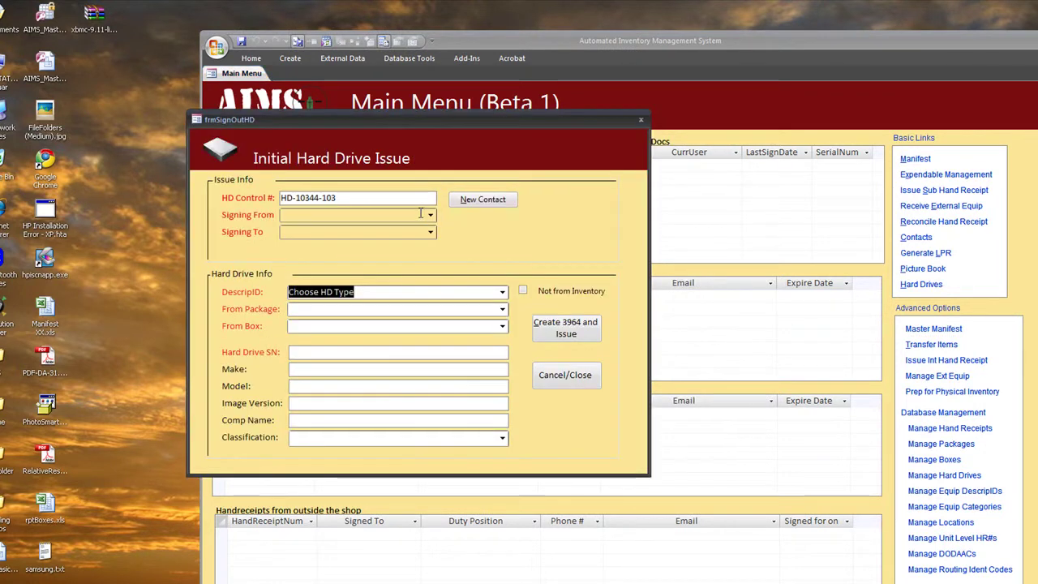
{"action": "left_click", "coordinate": [431, 214]}
{"action": "left_click", "coordinate": [433, 227]}
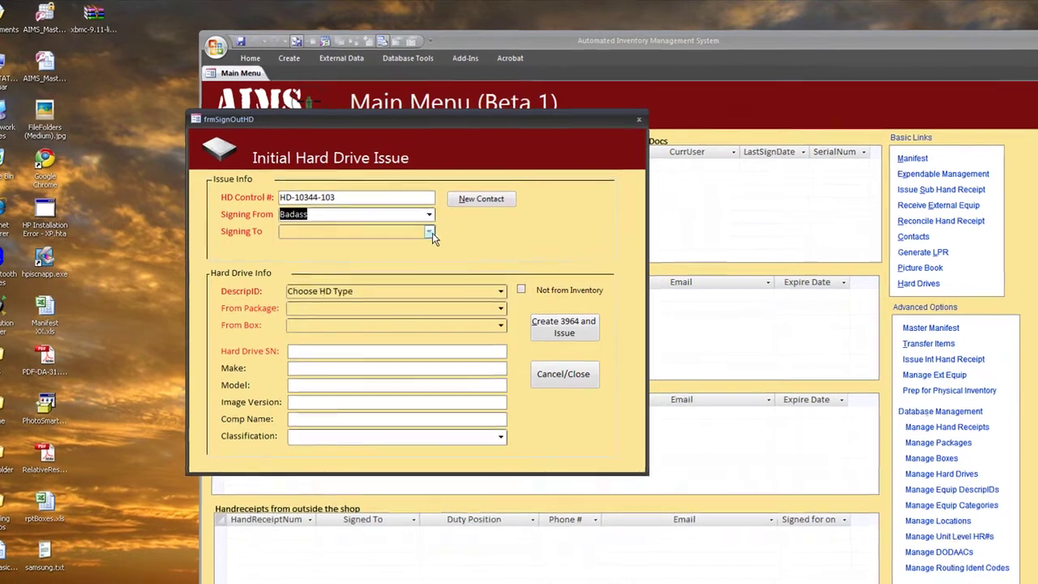
{"action": "left_click", "coordinate": [431, 232]}
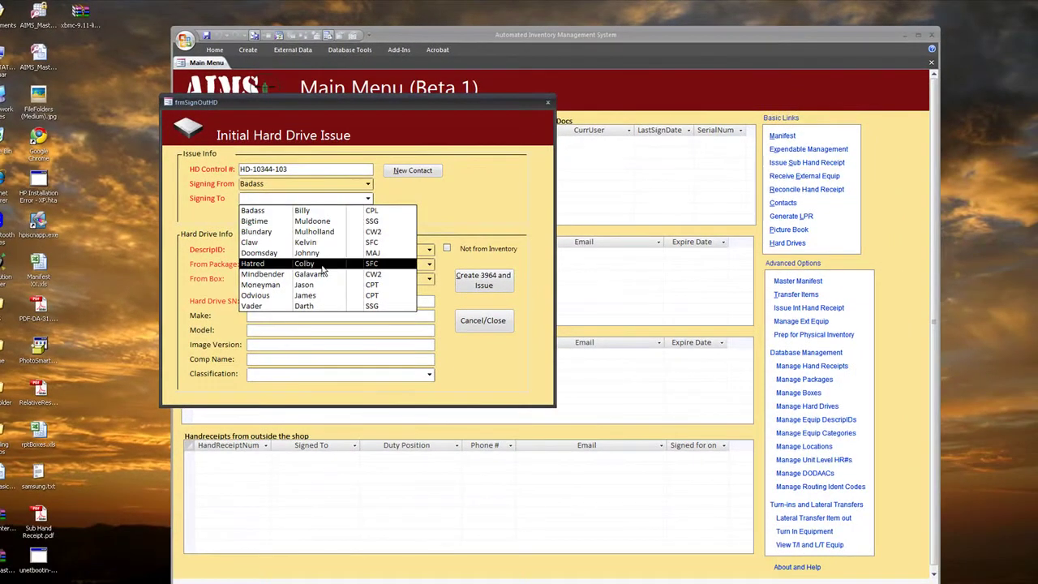
{"action": "left_click", "coordinate": [322, 265]}
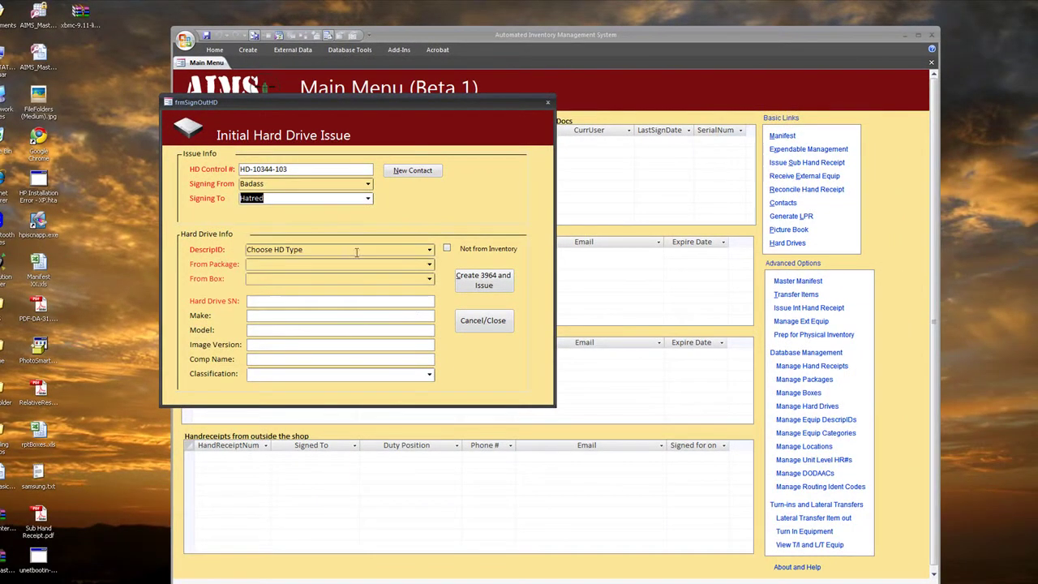
Mark the hard drive as not from inventory and set its DescripID to HD-2.5" SATA 100GB 7200.
{"action": "left_click", "coordinate": [447, 248]}
{"action": "left_click", "coordinate": [429, 250]}
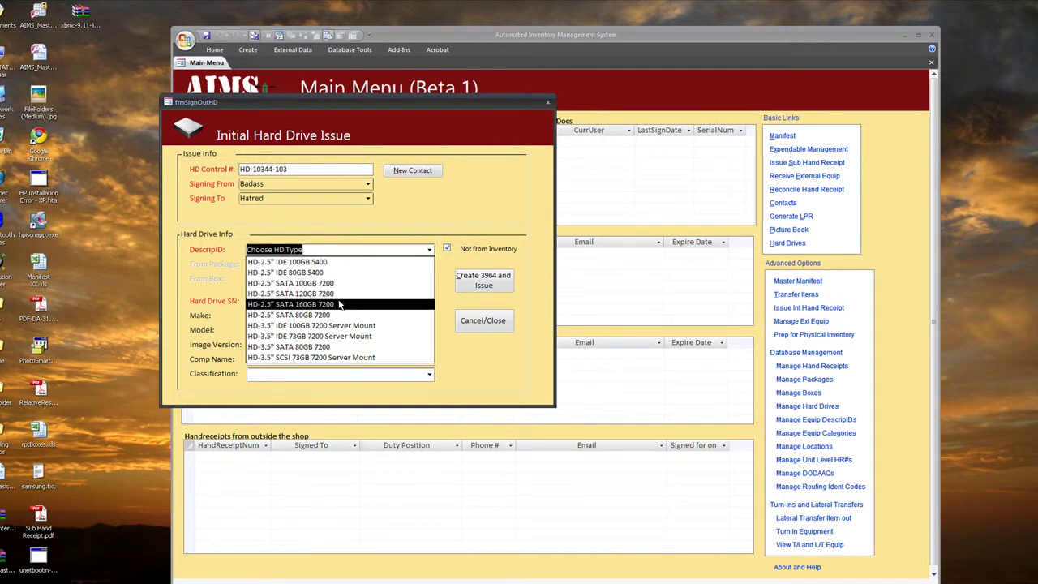
{"action": "left_click", "coordinate": [336, 284]}
{"action": "left_click", "coordinate": [337, 285]}
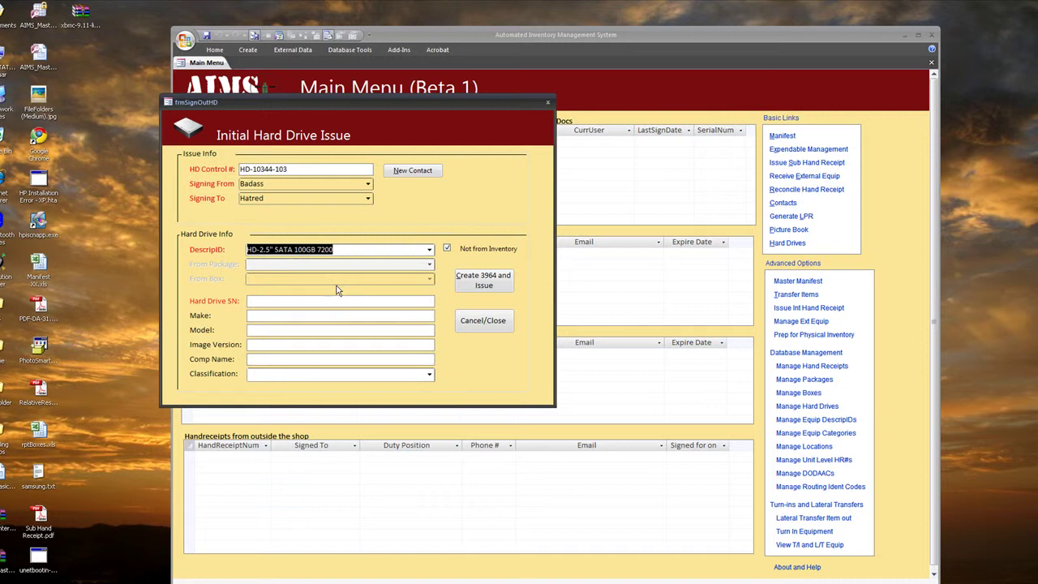
Enter the drive's serial number HUTJ7483, make Toshiba, model MK1032GSX, image version NIPR Field Load, computer name NIPR-013 and classification unclassified.
{"action": "left_click", "coordinate": [419, 301]}
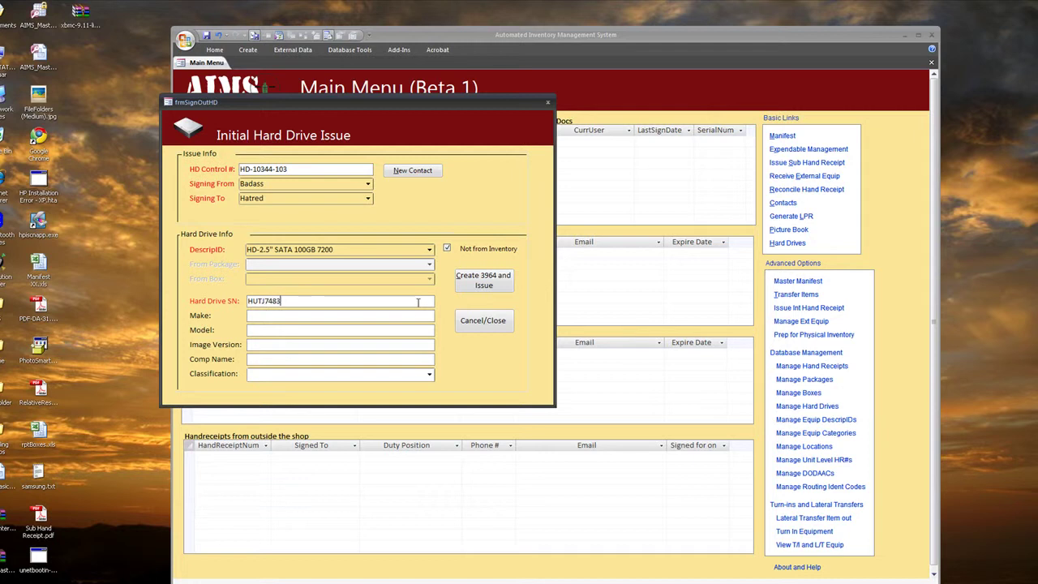
{"action": "type", "text": "Toshiba"}
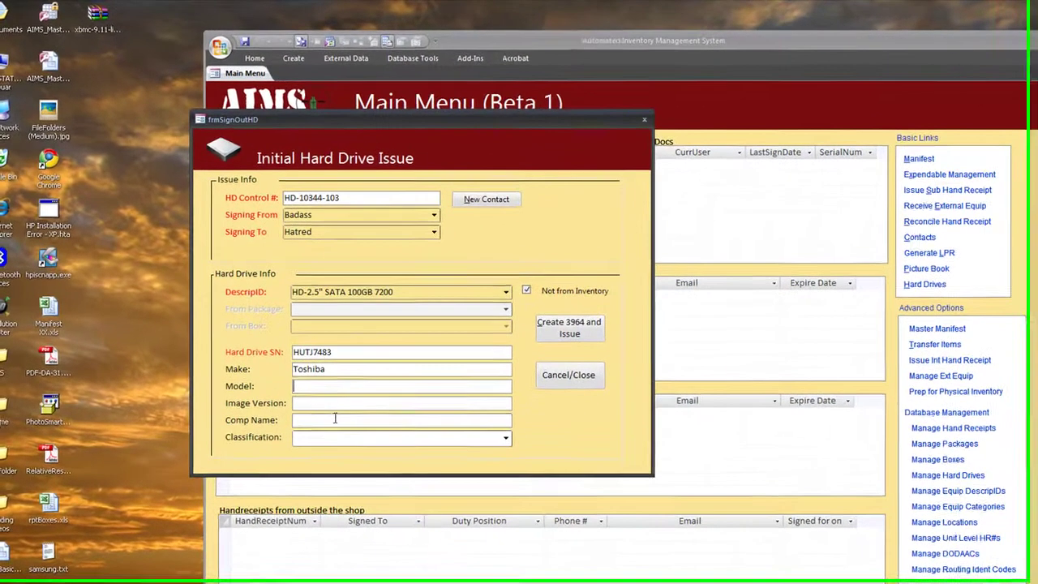
{"action": "key", "text": "Tab"}
{"action": "type", "text": "MK1032GSX"}
{"action": "left_click", "coordinate": [265, 343]}
{"action": "type", "text": "NIPR Field Load"}
{"action": "key", "text": "Tab"}
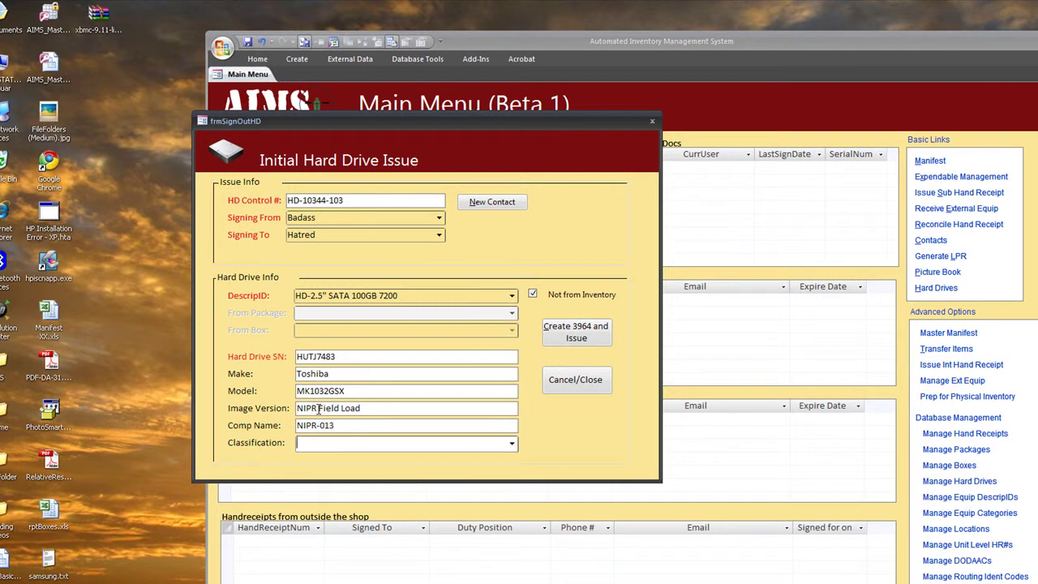
{"action": "type", "text": "unclassified"}
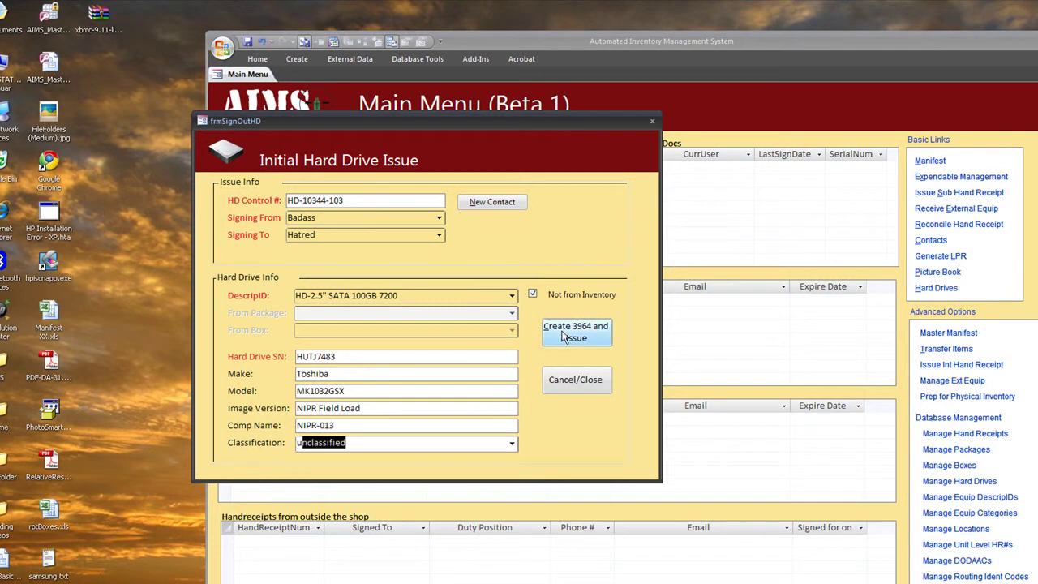
Create the 3964 to issue the hard drive, and close the DA3964 report after viewing it.
{"action": "left_click", "coordinate": [558, 344]}
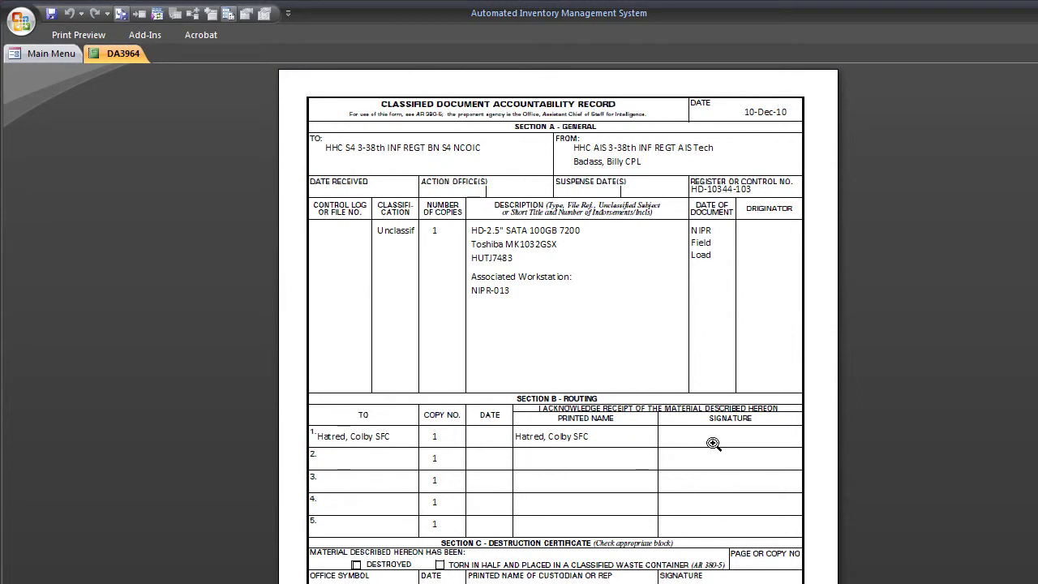
{"action": "right_click", "coordinate": [132, 55]}
{"action": "left_click", "coordinate": [166, 83]}
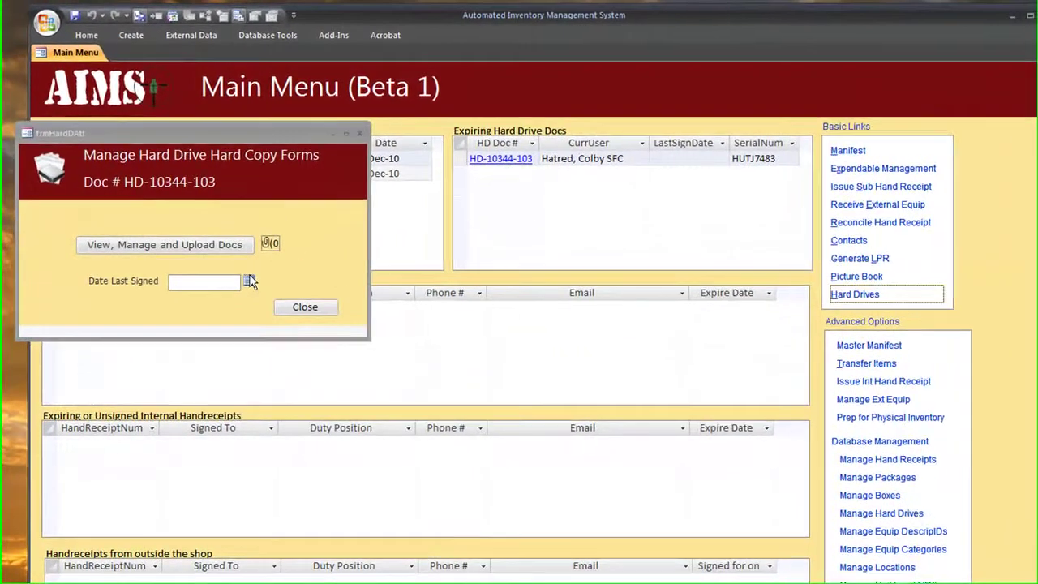
Set the hard drive document's date last signed to 12/10/2010 and close its hard copy form.
{"action": "left_click", "coordinate": [316, 210]}
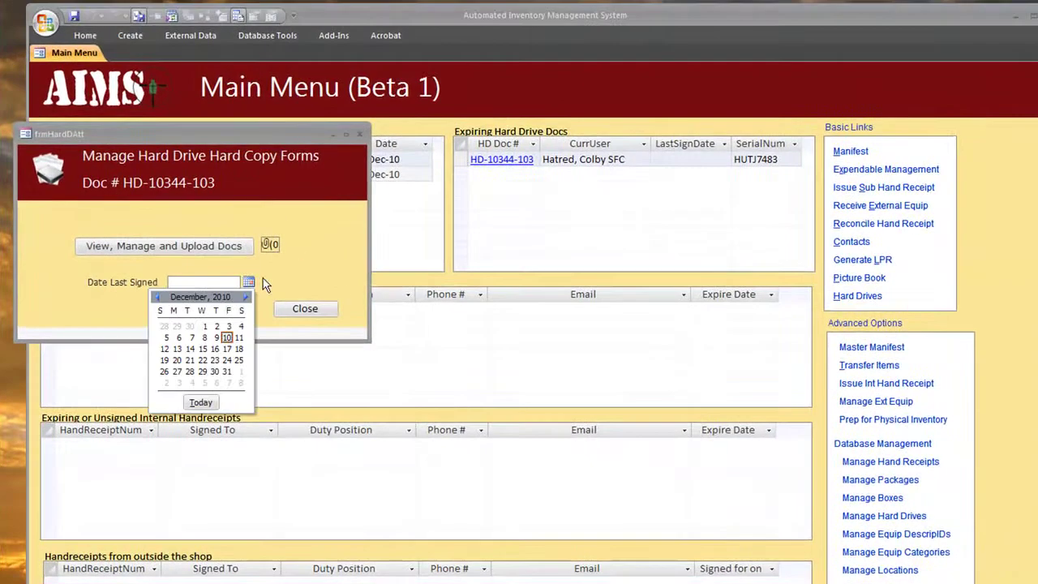
{"action": "left_click", "coordinate": [227, 337]}
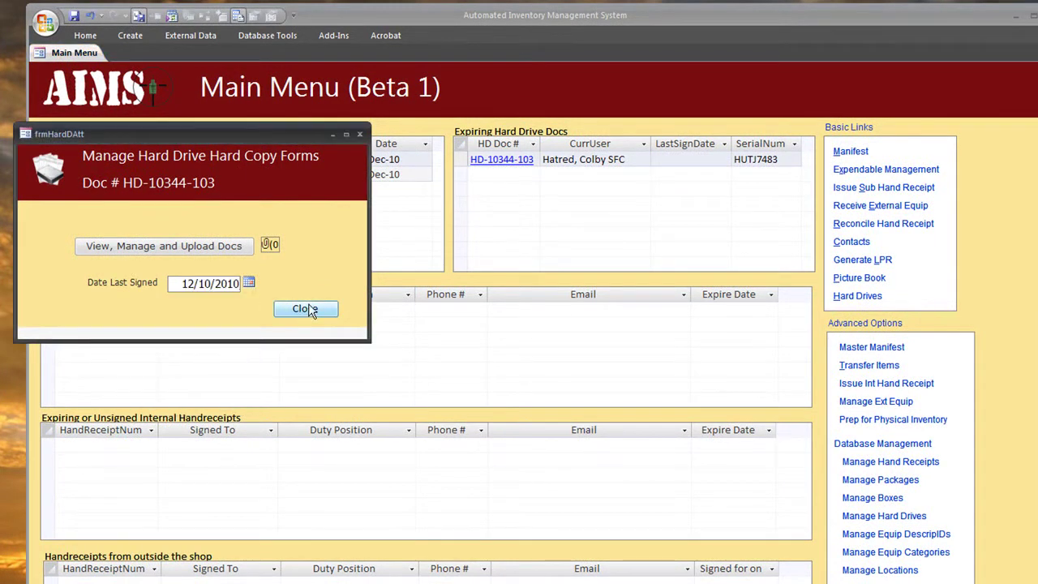
{"action": "left_click", "coordinate": [305, 308]}
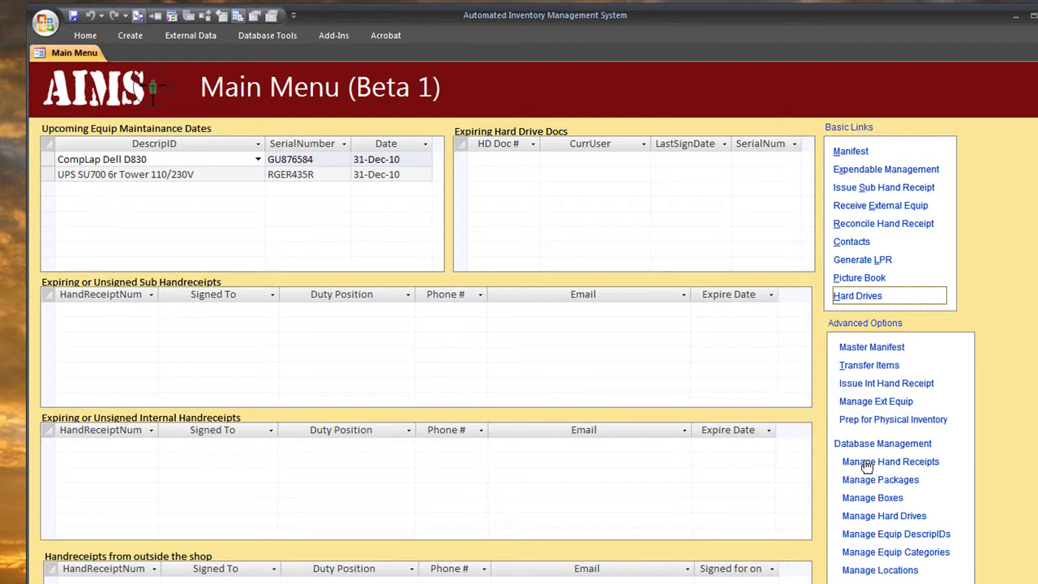
Create a physical inventory report by LIN filtered to 05006N, 70210N and 96555N, and close it after viewing.
{"action": "left_click", "coordinate": [891, 421]}
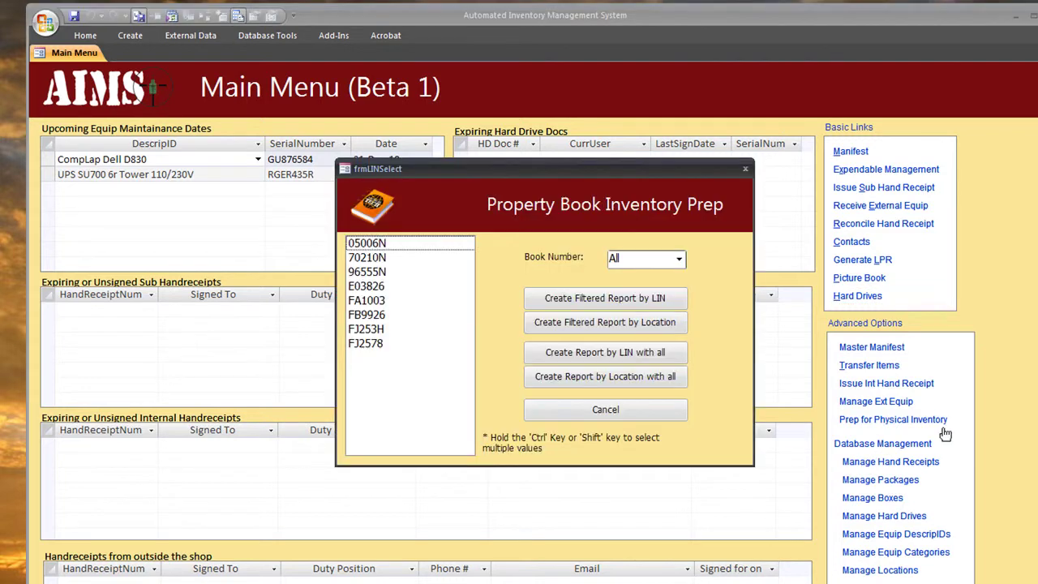
{"action": "left_click", "coordinate": [381, 245]}
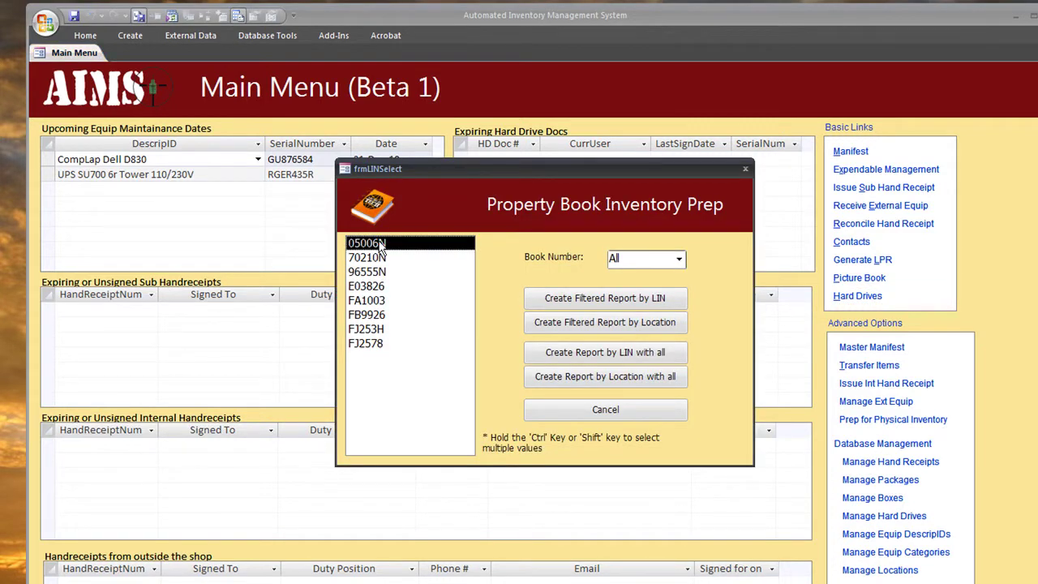
{"action": "left_click", "coordinate": [386, 259], "text": "shift"}
{"action": "left_click", "coordinate": [392, 274], "text": "shift"}
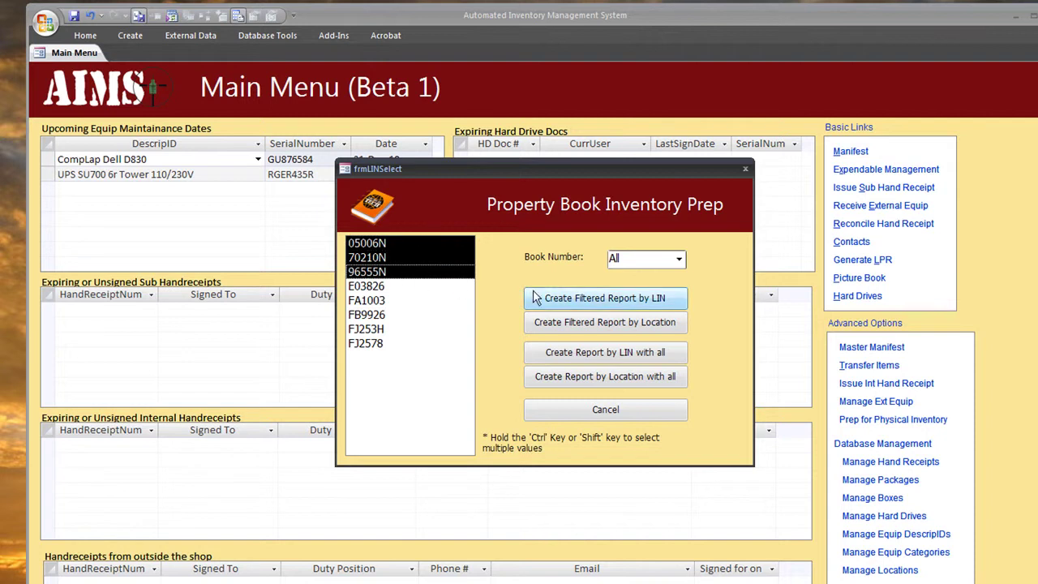
{"action": "left_click", "coordinate": [595, 300]}
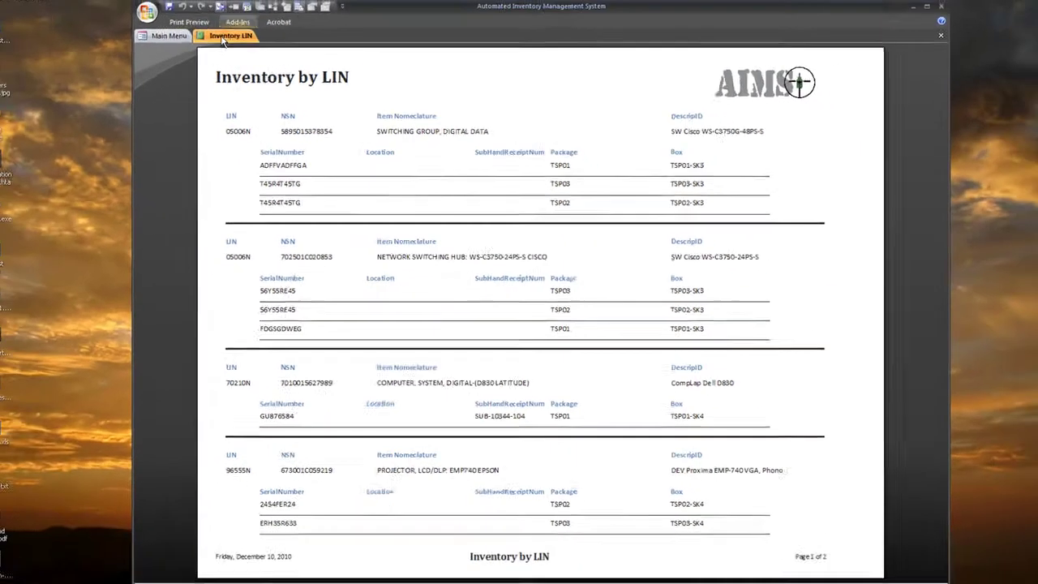
{"action": "right_click", "coordinate": [127, 21]}
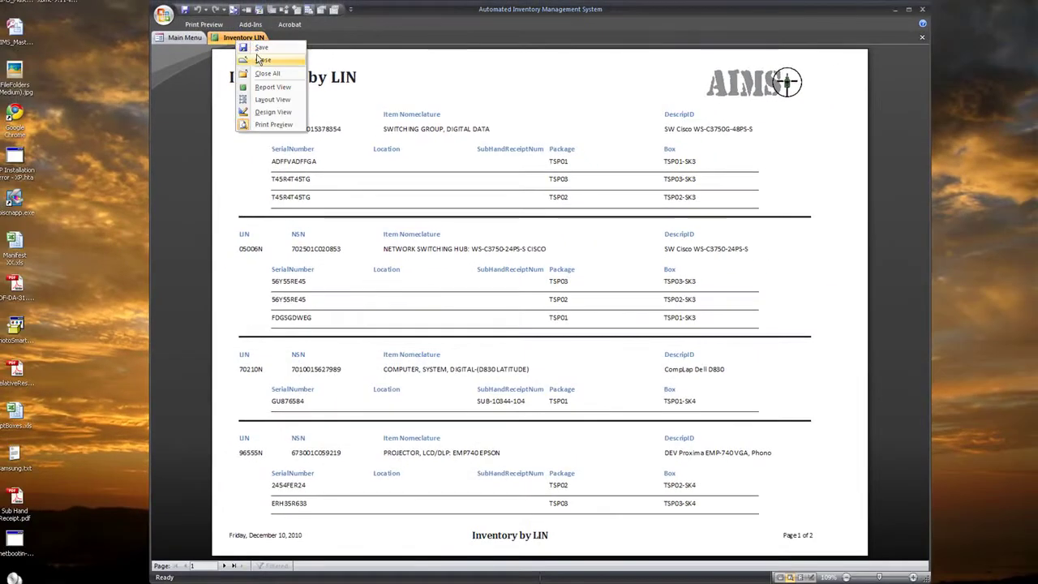
{"action": "left_click", "coordinate": [263, 60]}
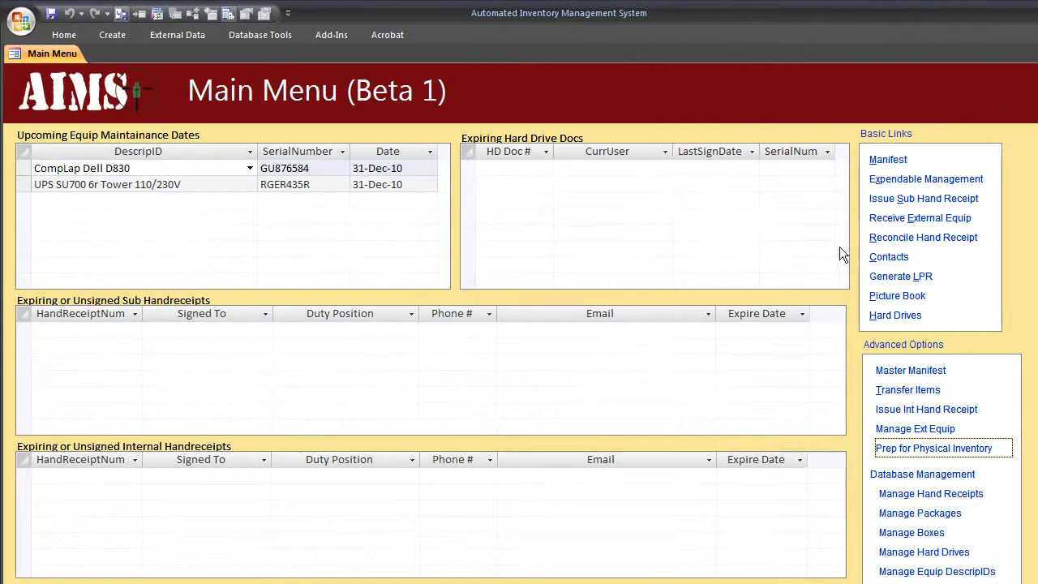
Open the property book picture book report and page through its asset details.
{"action": "left_click", "coordinate": [856, 278]}
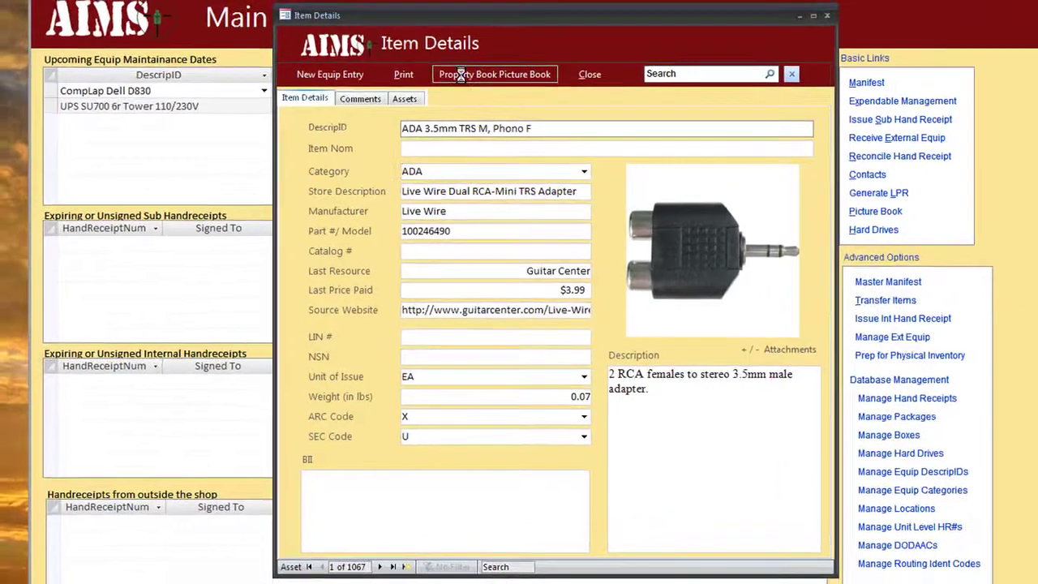
{"action": "left_click", "coordinate": [460, 74]}
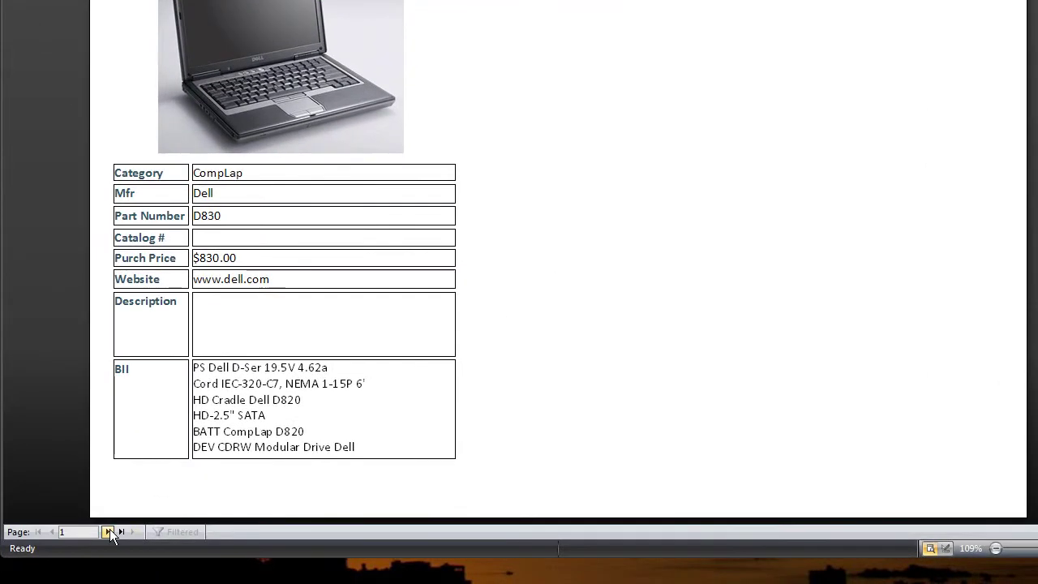
{"action": "left_click", "coordinate": [108, 532]}
{"action": "left_click", "coordinate": [108, 532]}
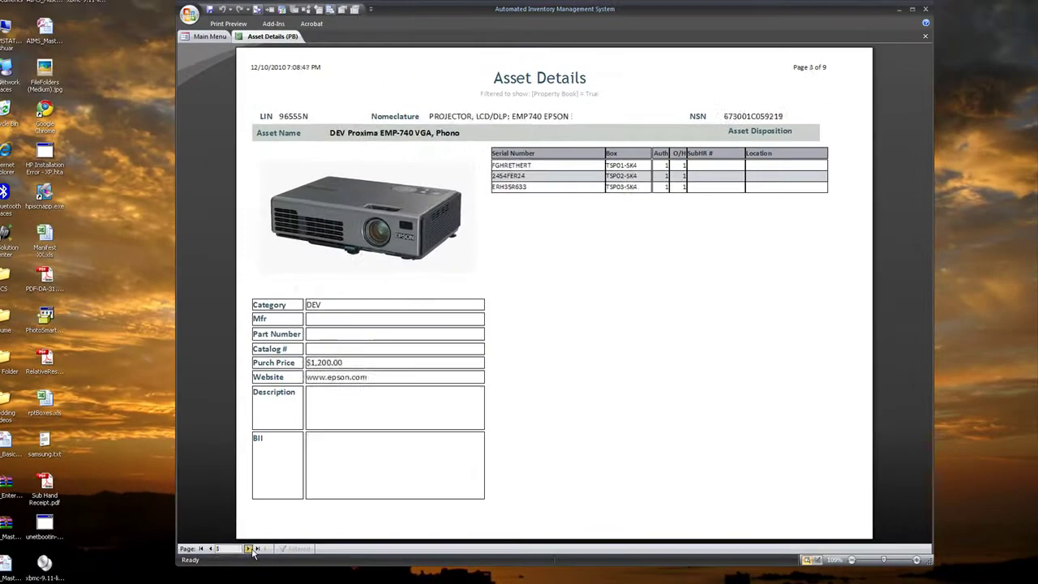
{"action": "left_click", "coordinate": [253, 551]}
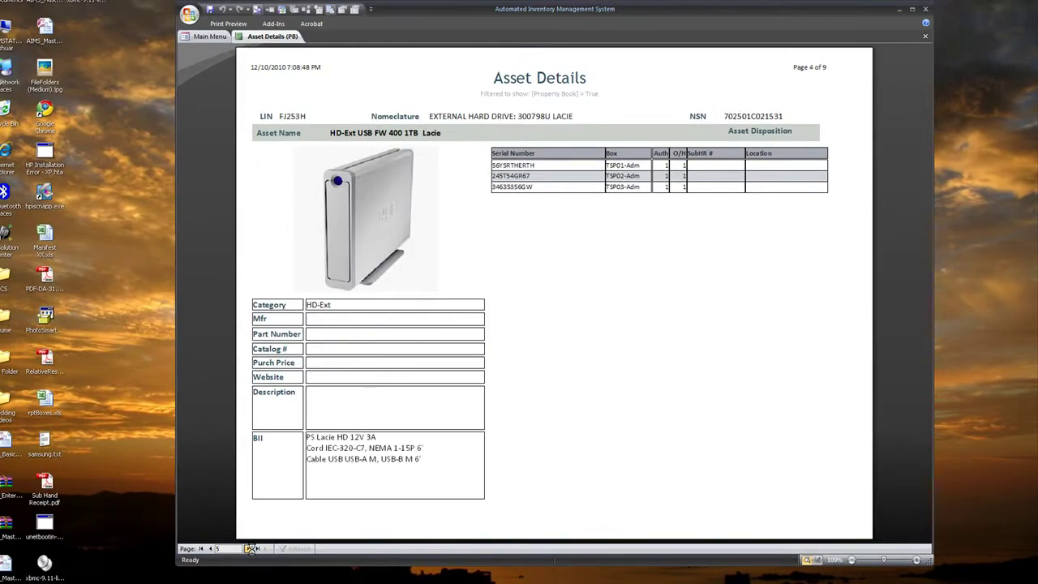
Page through the remaining asset details of the property book picture book and close the report.
{"action": "left_click", "coordinate": [253, 551]}
{"action": "left_click", "coordinate": [253, 551]}
{"action": "left_click", "coordinate": [253, 552]}
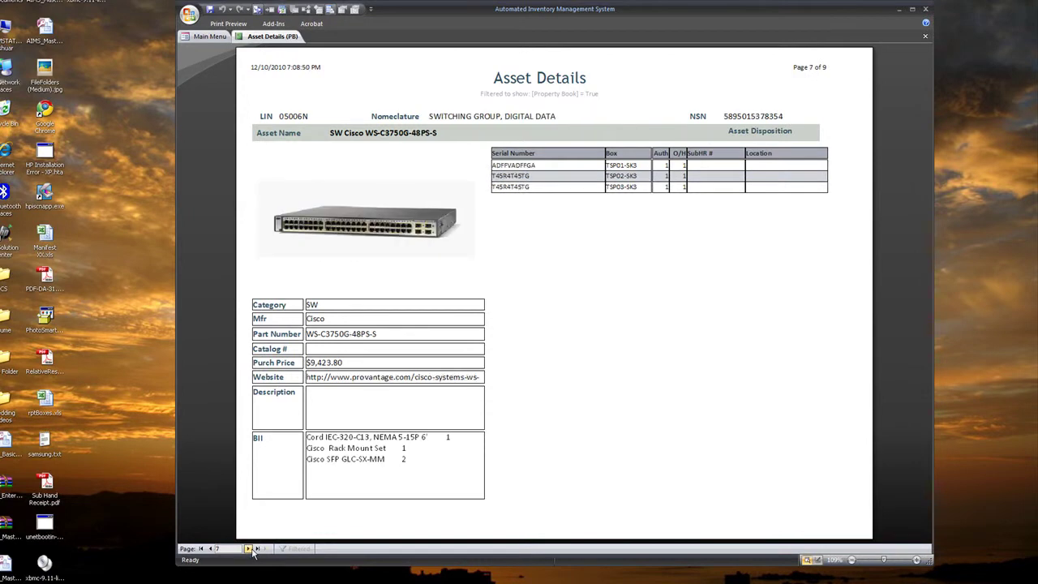
{"action": "left_click", "coordinate": [253, 551]}
{"action": "left_click", "coordinate": [253, 552]}
{"action": "right_click", "coordinate": [268, 36]}
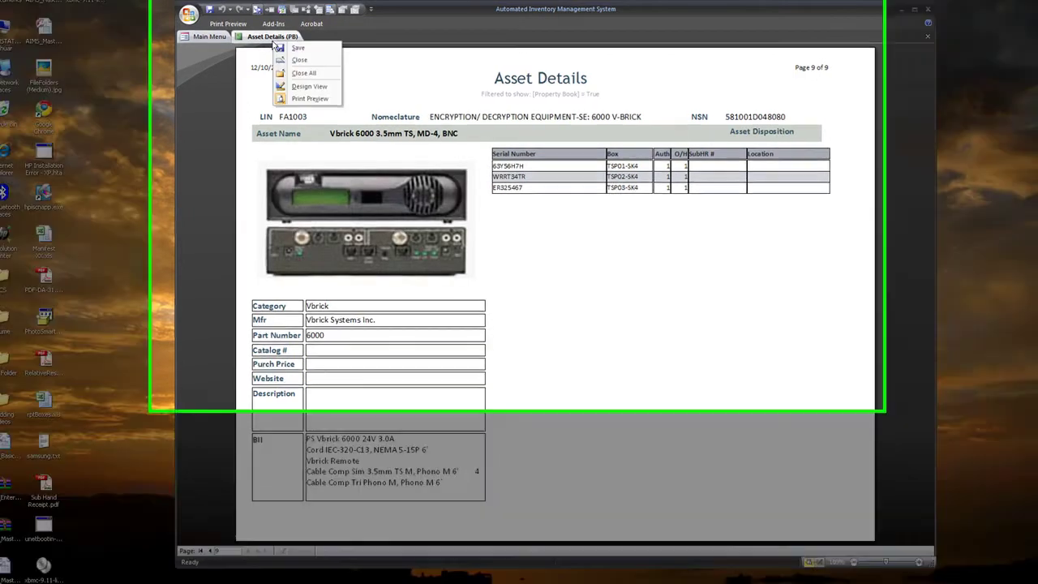
{"action": "left_click", "coordinate": [253, 60]}
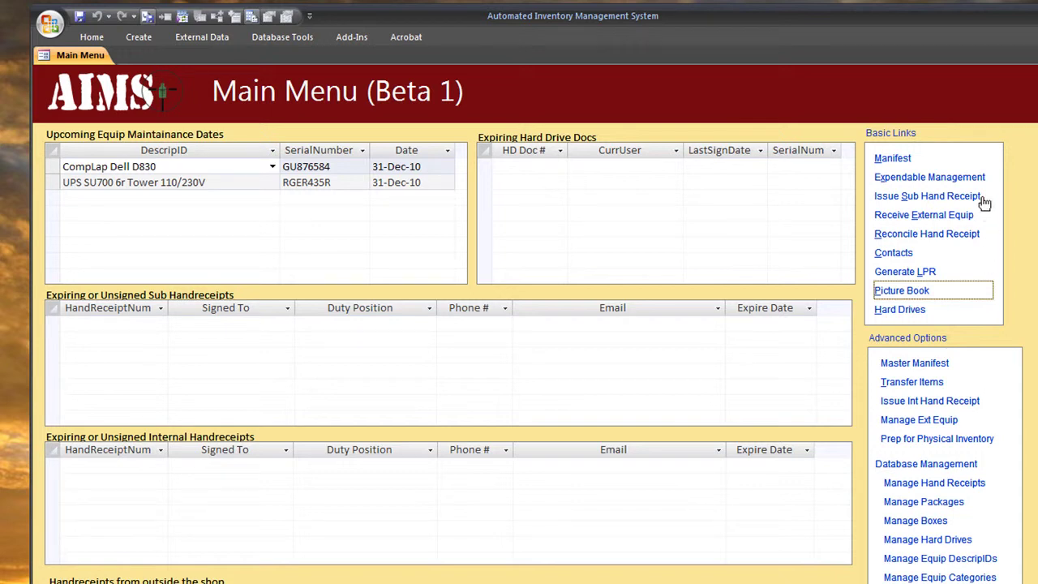
In the outstanding sub hand receipt, delete the 4' retractable CAT5 cable and reconcile the PS Dell D-Ser 19.5V 4.62a.
{"action": "left_click", "coordinate": [949, 240]}
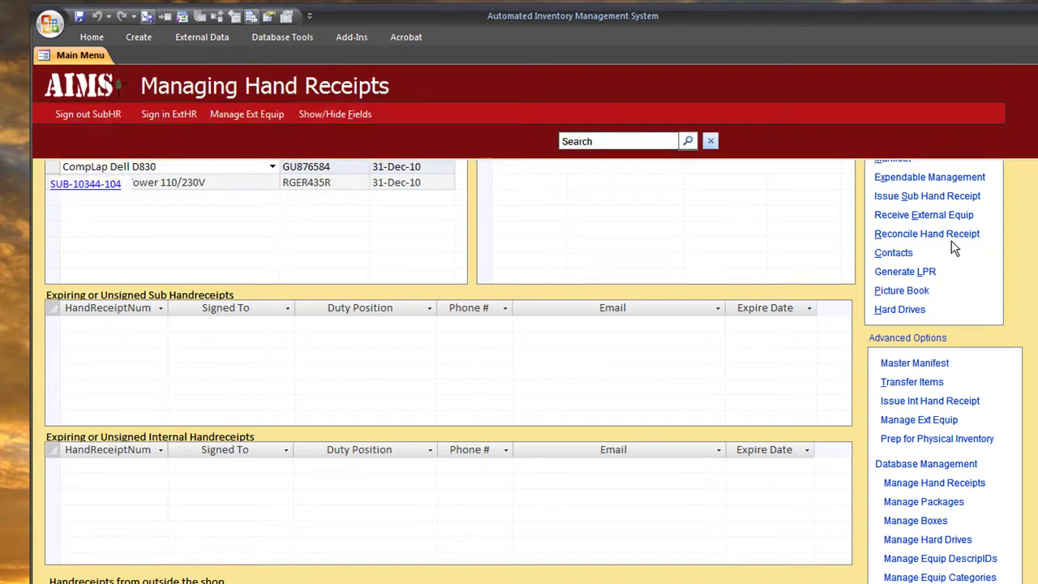
{"action": "left_click", "coordinate": [76, 188]}
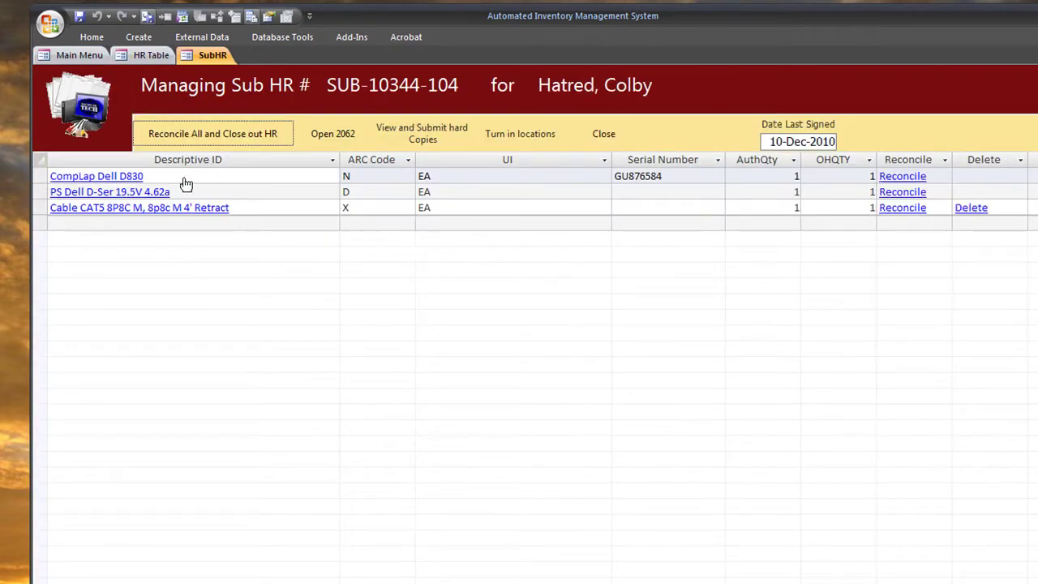
{"action": "left_click", "coordinate": [978, 213]}
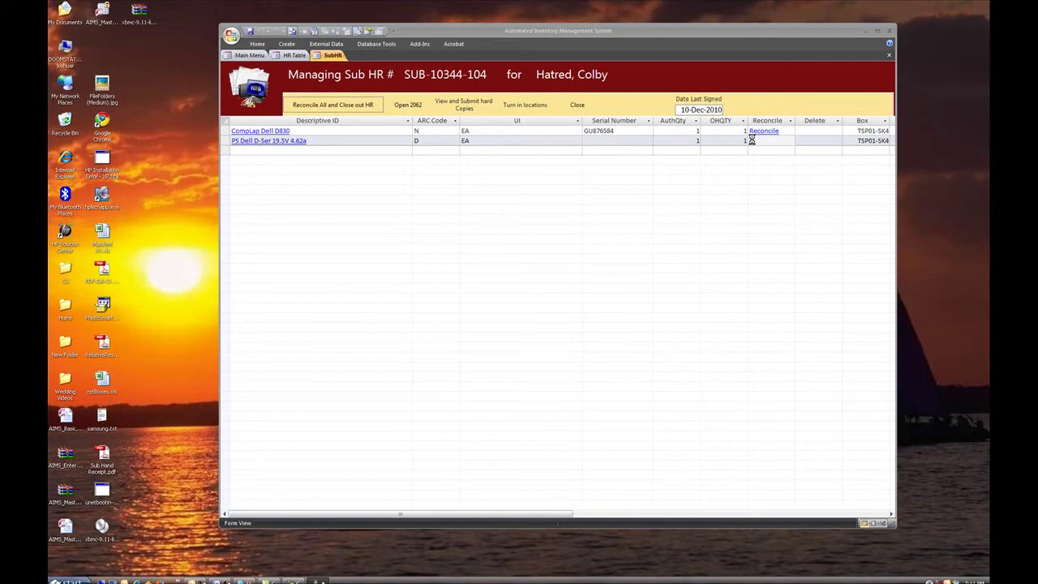
{"action": "left_click", "coordinate": [754, 141]}
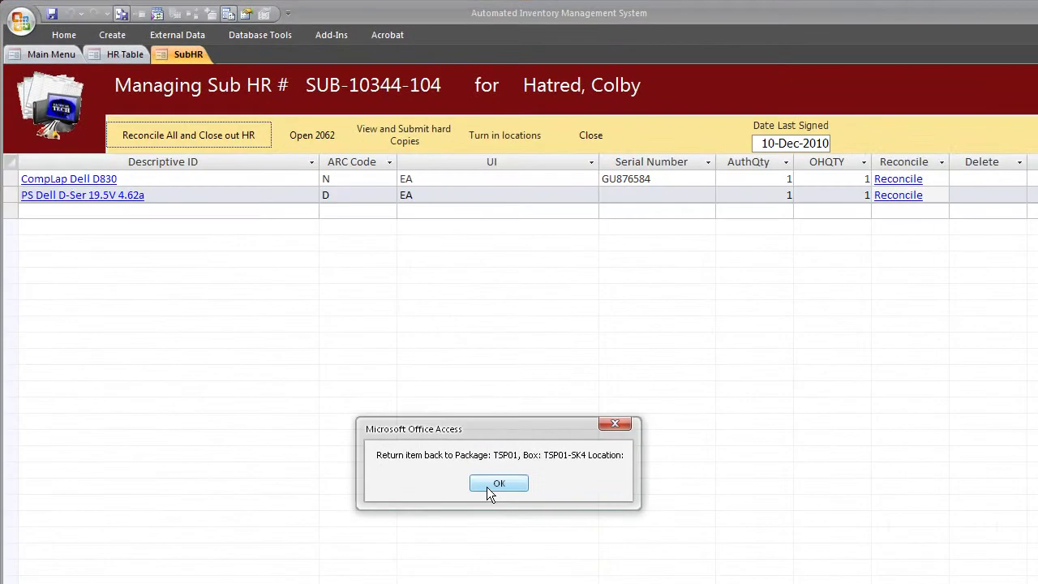
{"action": "left_click", "coordinate": [490, 485]}
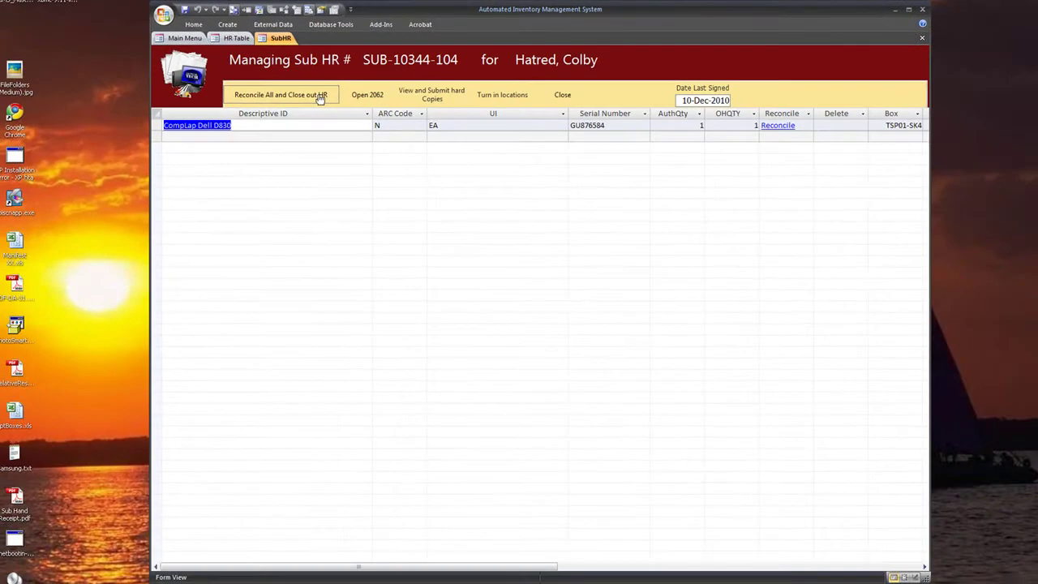
Reconcile all remaining items to close out the sub hand receipt, and close the turn-in locations report and hand receipt list.
{"action": "left_click", "coordinate": [320, 95]}
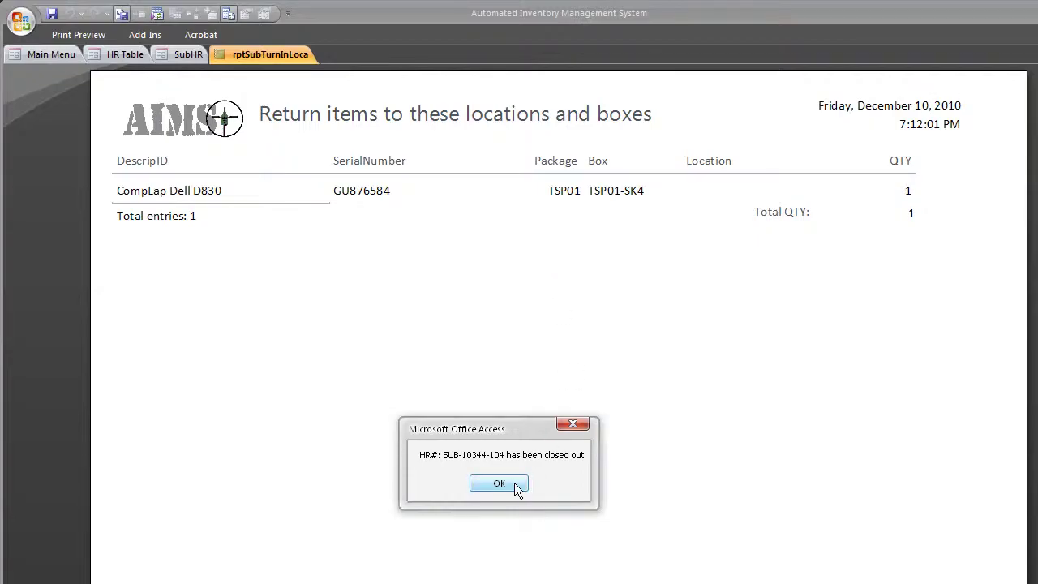
{"action": "left_click", "coordinate": [514, 482]}
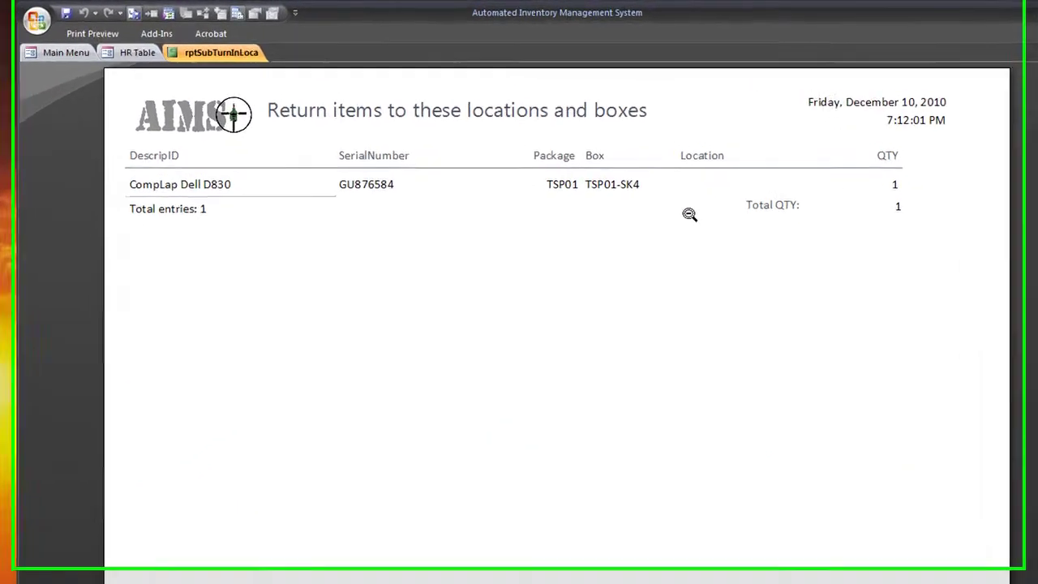
{"action": "right_click", "coordinate": [202, 54]}
{"action": "left_click", "coordinate": [220, 81]}
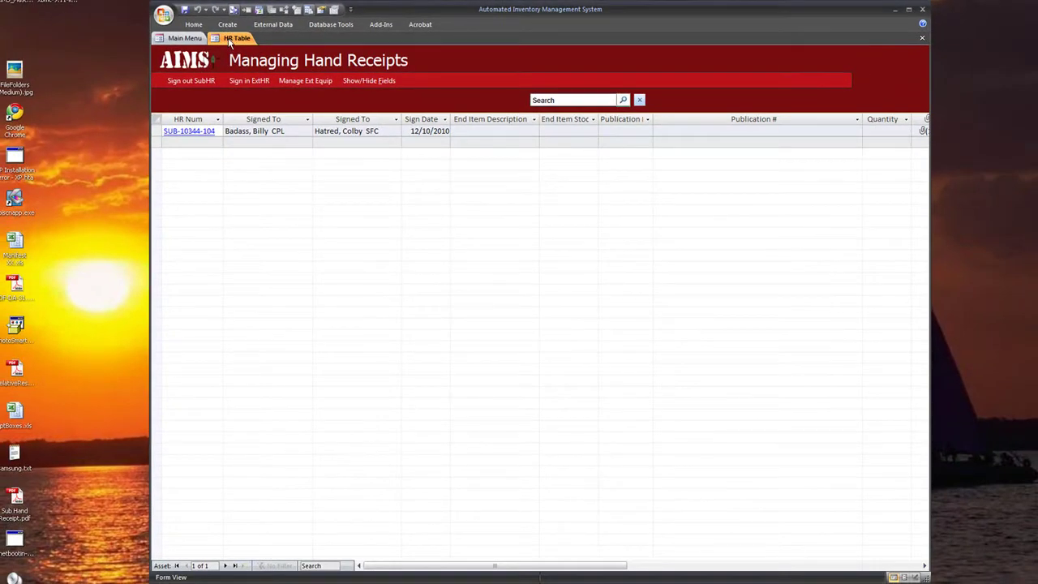
{"action": "right_click", "coordinate": [230, 42]}
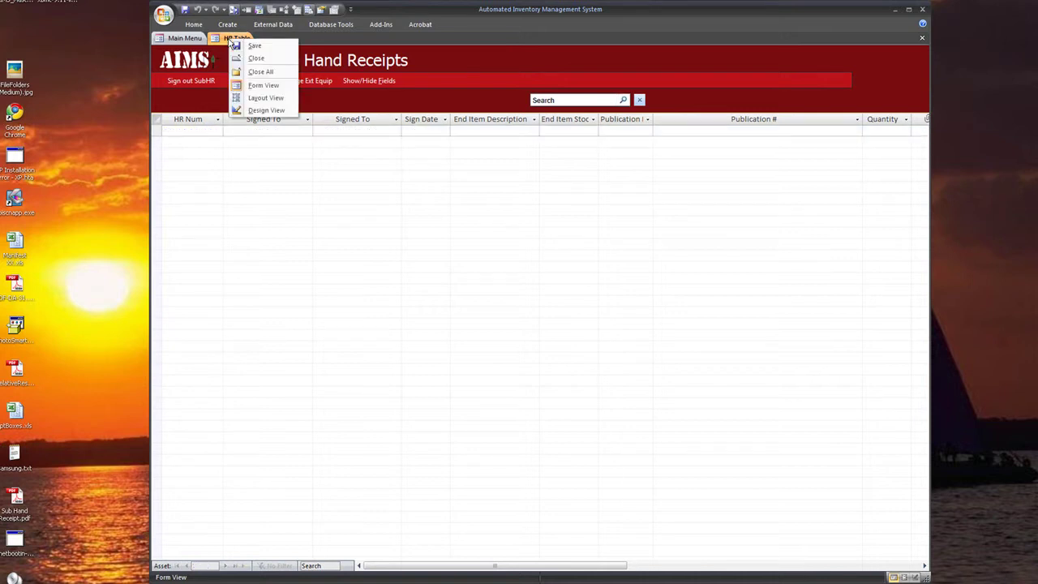
{"action": "left_click", "coordinate": [258, 58]}
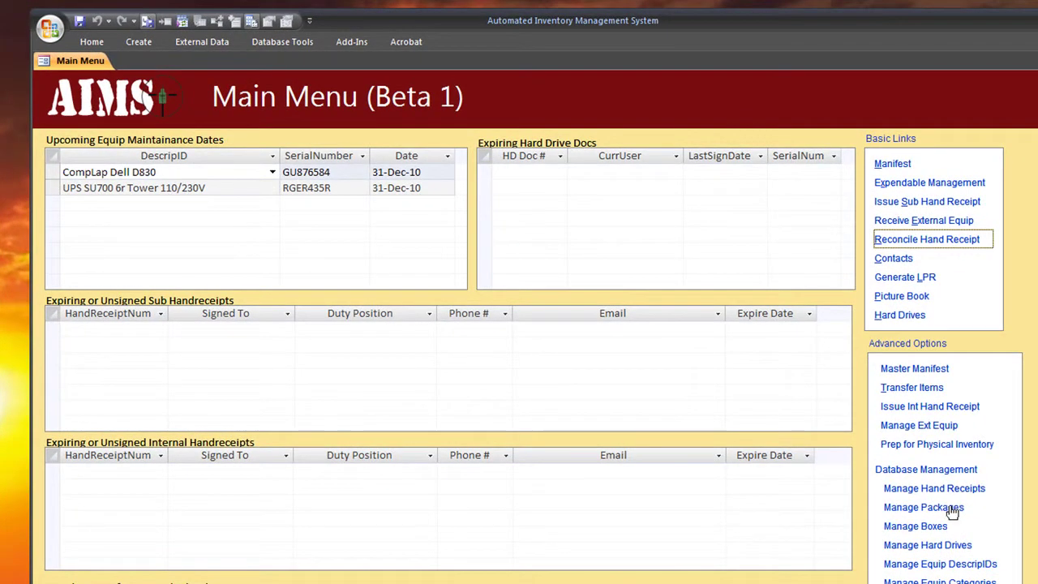
Filter the managed hand receipts to Open, and reconcile the CompLap Dell D830 and PS Dell D-Ser 19.5V 4.62a on the internal receipt.
{"action": "left_click", "coordinate": [951, 492]}
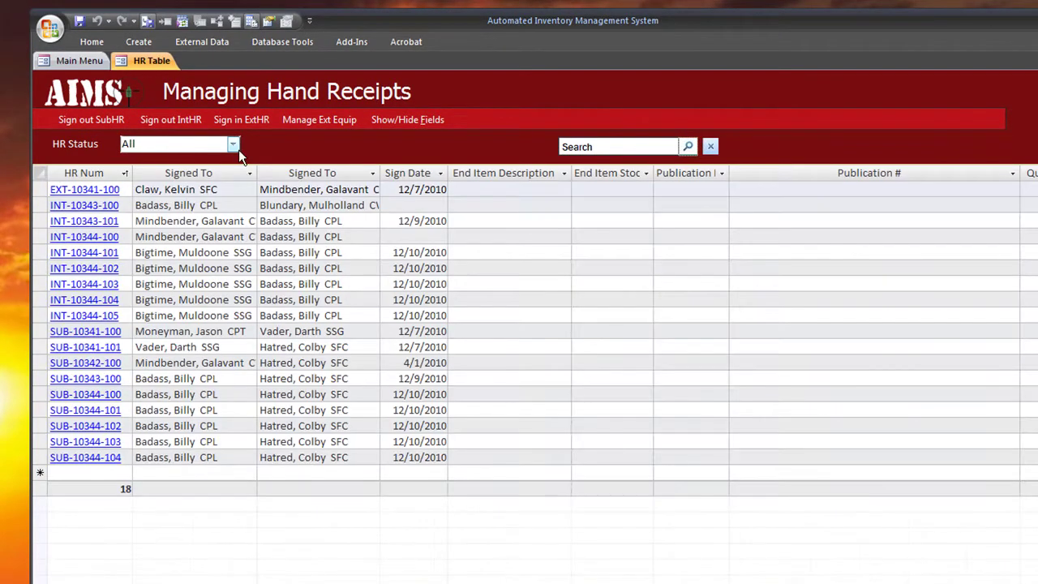
{"action": "left_click", "coordinate": [234, 144]}
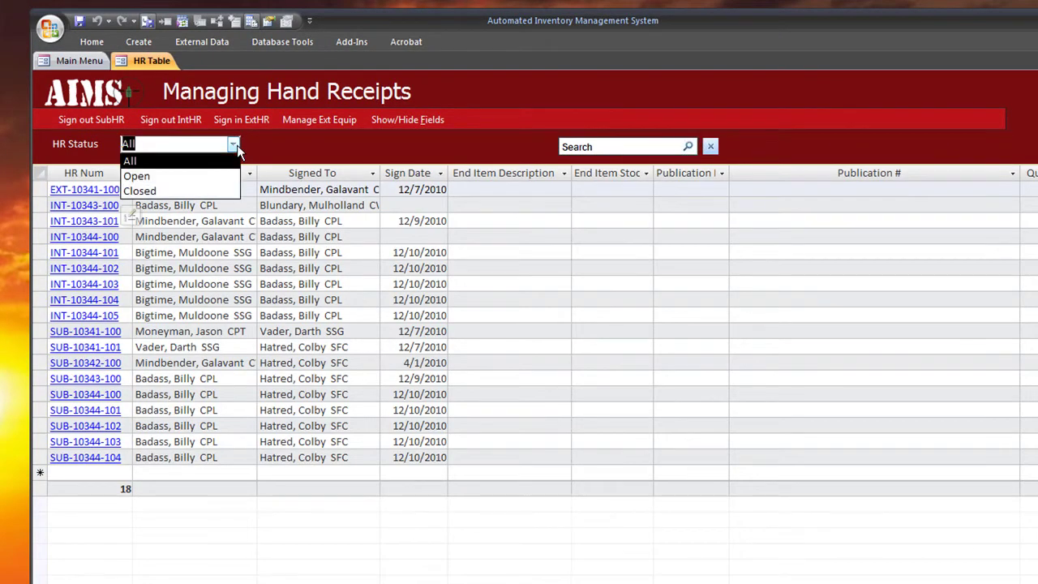
{"action": "left_click", "coordinate": [192, 175]}
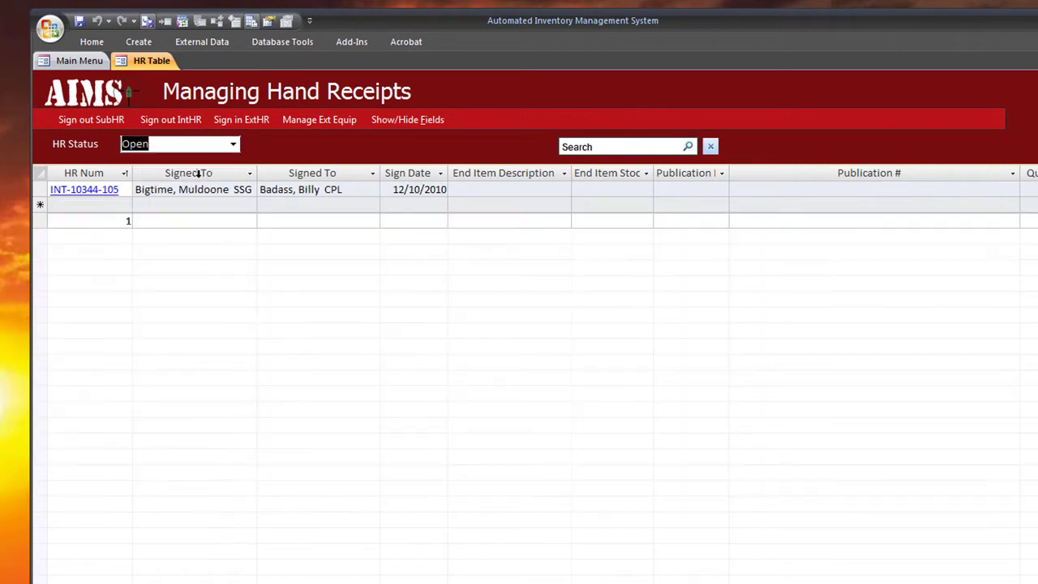
{"action": "left_click", "coordinate": [59, 190]}
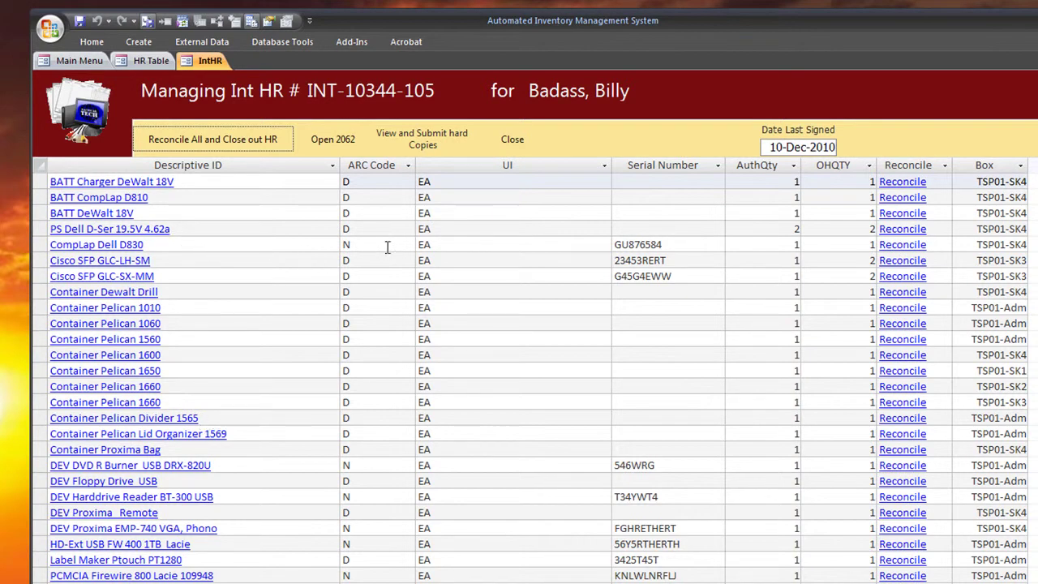
{"action": "left_click", "coordinate": [896, 248]}
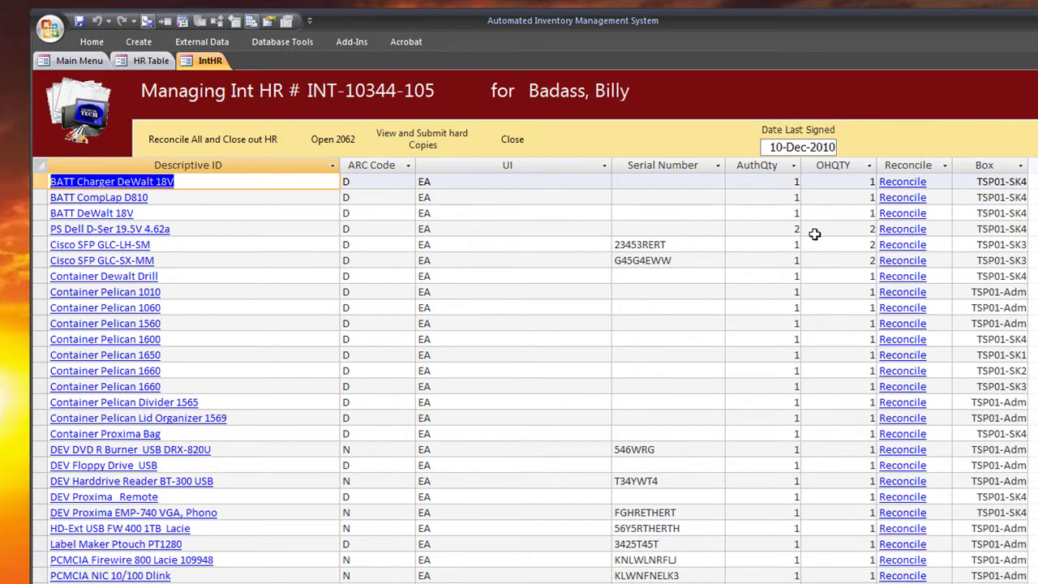
{"action": "left_click", "coordinate": [895, 233]}
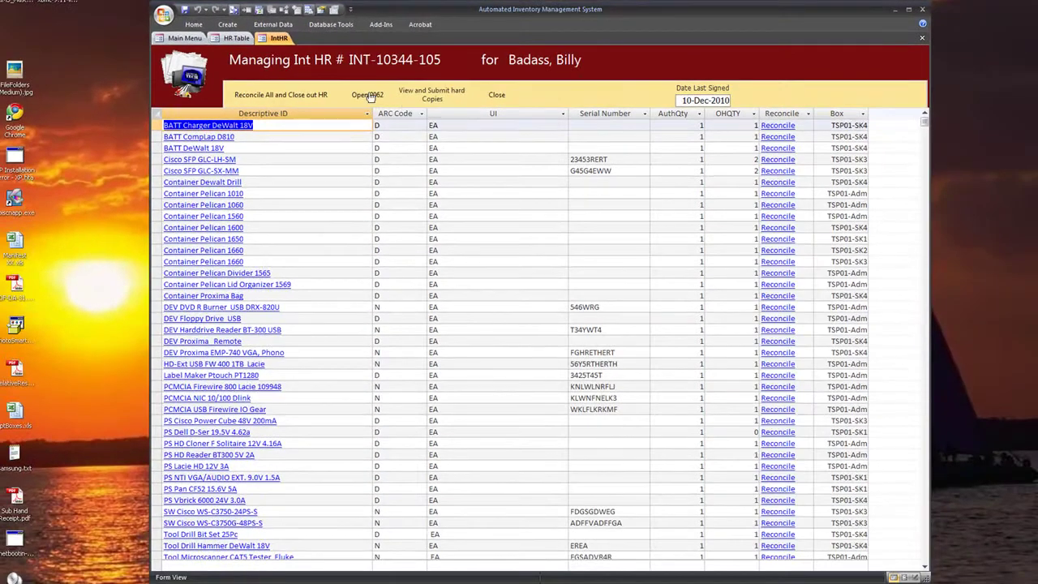
View the internal hand receipt's 2062, and close the report, hard copy form, receipt and hand receipt list.
{"action": "left_click", "coordinate": [367, 95]}
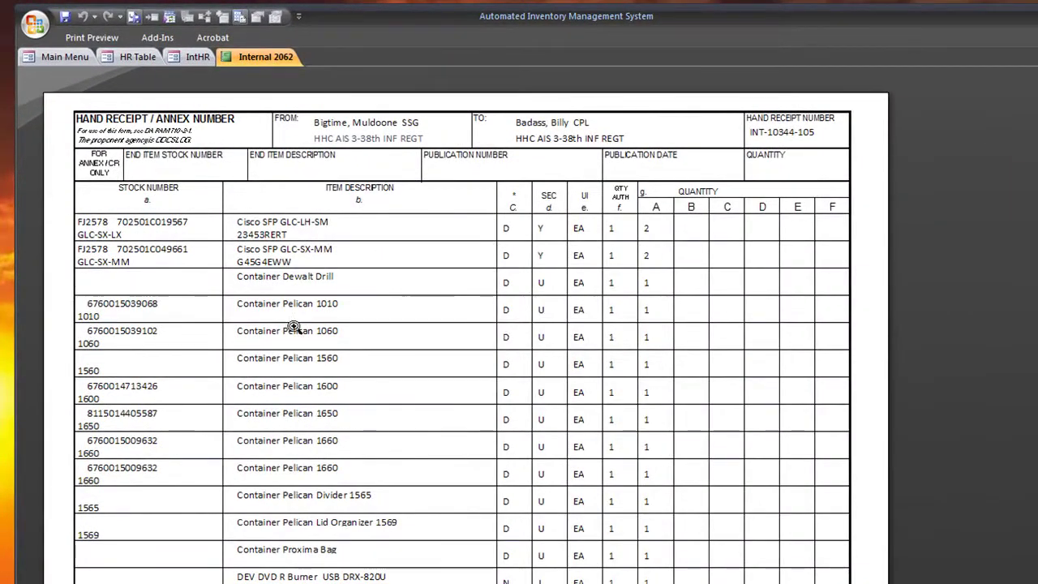
{"action": "right_click", "coordinate": [245, 61]}
{"action": "left_click", "coordinate": [268, 91]}
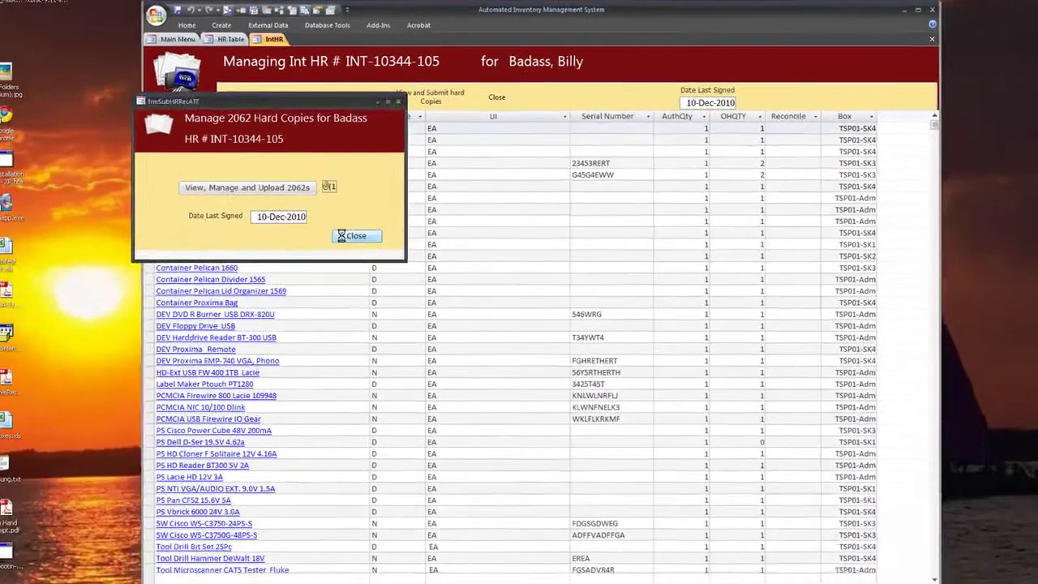
{"action": "left_click", "coordinate": [310, 328]}
{"action": "right_click", "coordinate": [279, 38]}
{"action": "left_click", "coordinate": [296, 58]}
{"action": "right_click", "coordinate": [234, 40]}
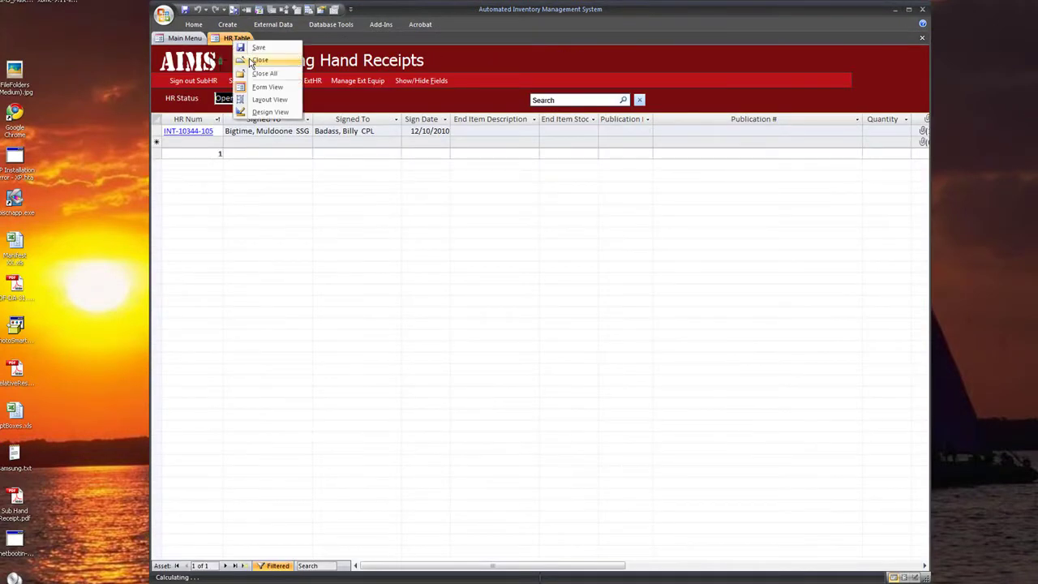
{"action": "left_click", "coordinate": [243, 59]}
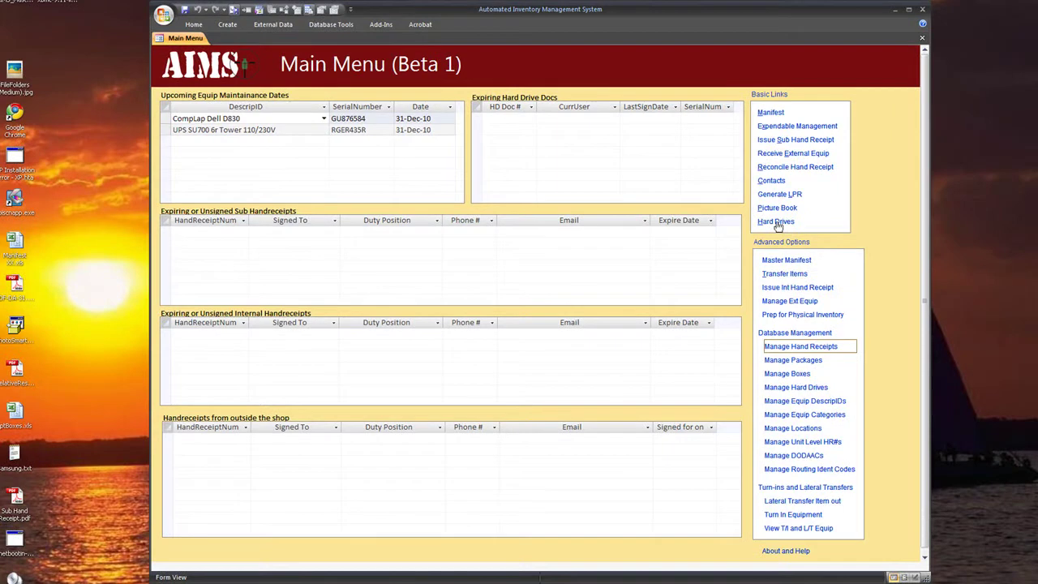
Filter the hard drive tracking documents by the current holder's contact and select document HD-10344-103.
{"action": "left_click", "coordinate": [776, 222]}
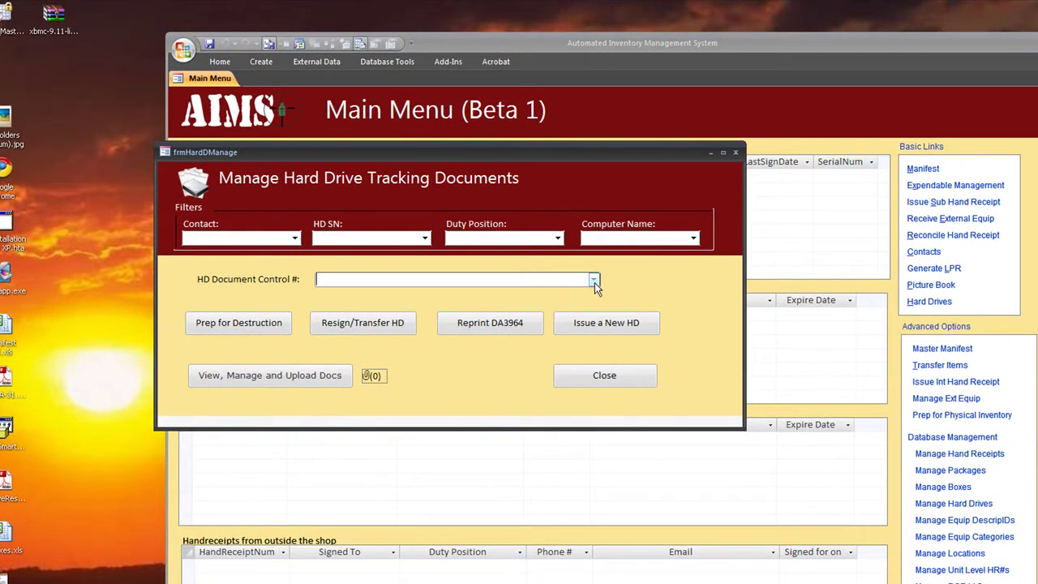
{"action": "left_click", "coordinate": [295, 237]}
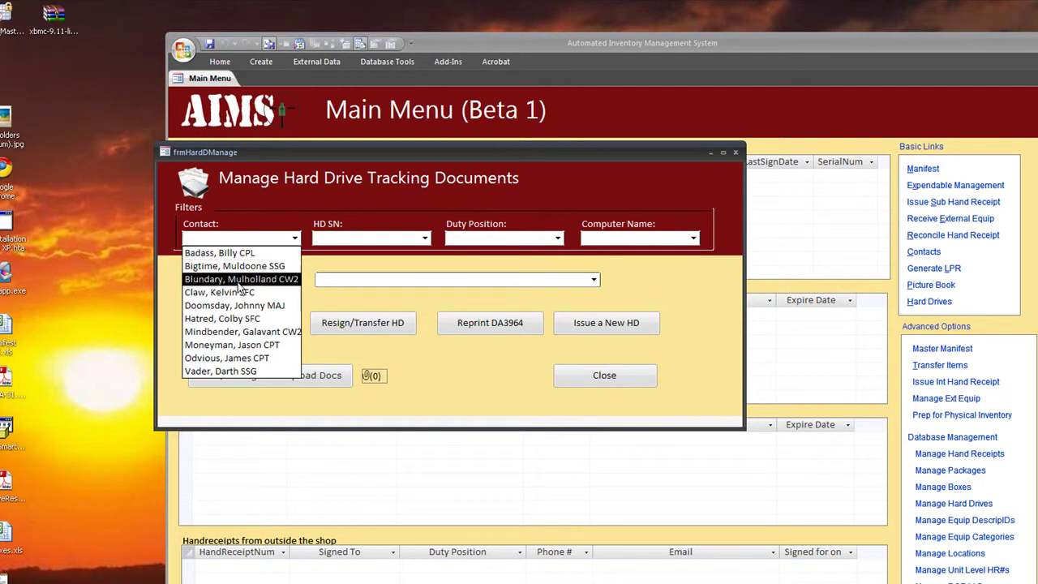
{"action": "left_click", "coordinate": [224, 320]}
{"action": "left_click", "coordinate": [593, 279]}
{"action": "left_click", "coordinate": [541, 297]}
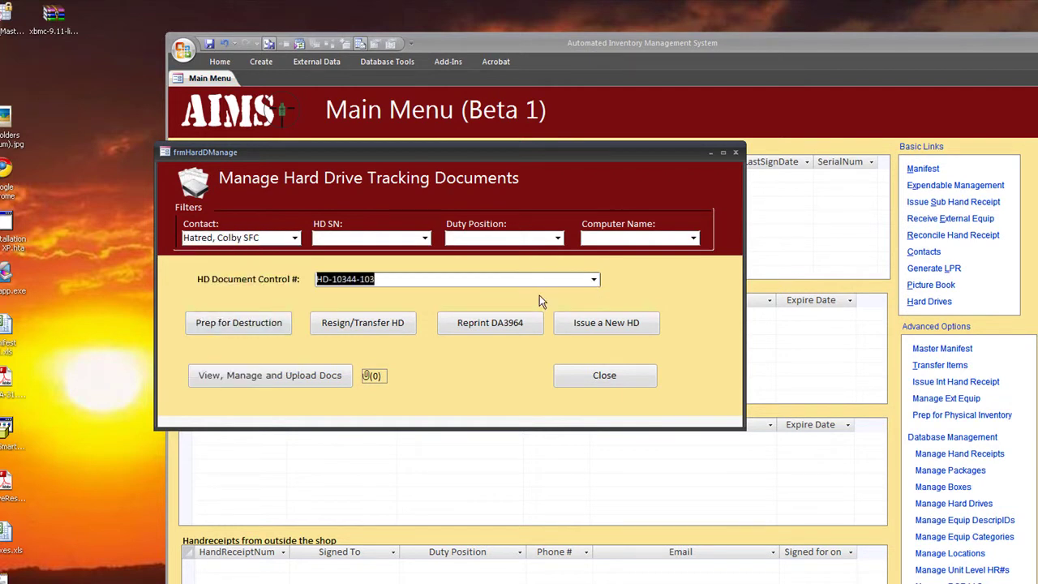
Initiate a transfer of the Toshiba MK1032GSX hard drive to the SSG second in the contact list, with sign date 10-Dec-2010.
{"action": "left_click", "coordinate": [364, 327]}
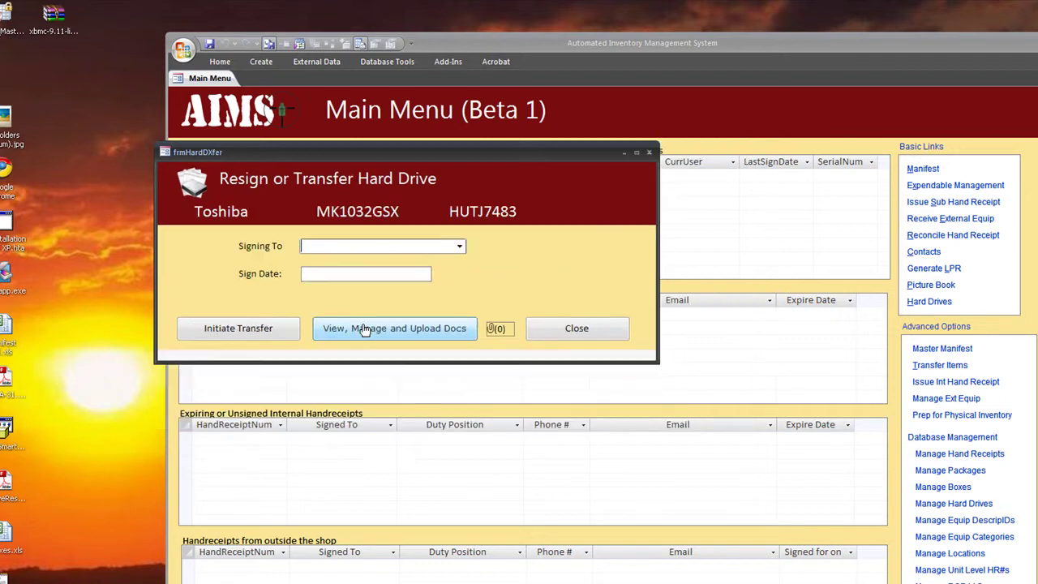
{"action": "left_click", "coordinate": [459, 247]}
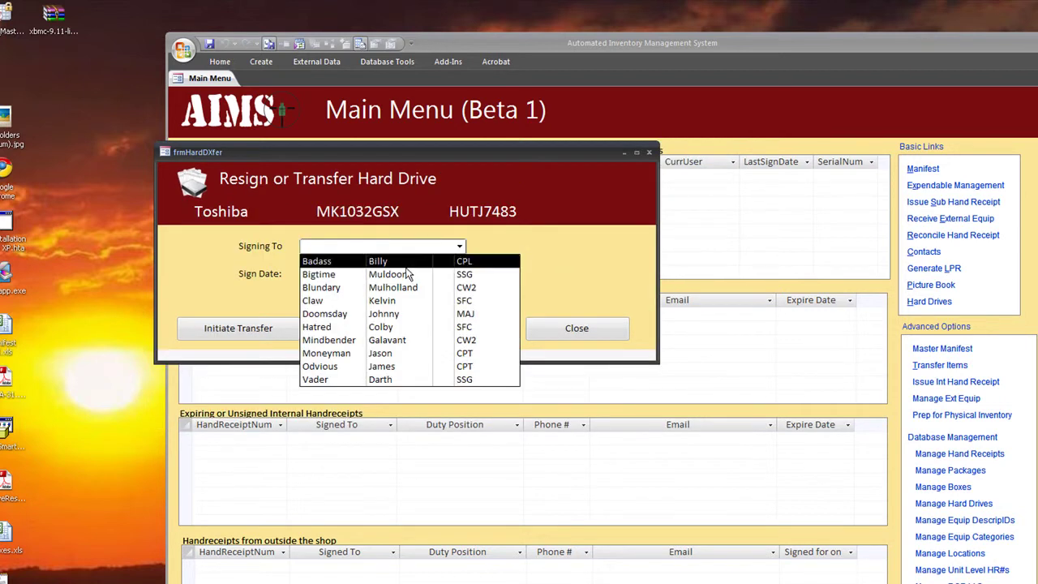
{"action": "left_click", "coordinate": [404, 274]}
{"action": "left_click", "coordinate": [403, 277]}
{"action": "left_click", "coordinate": [438, 274]}
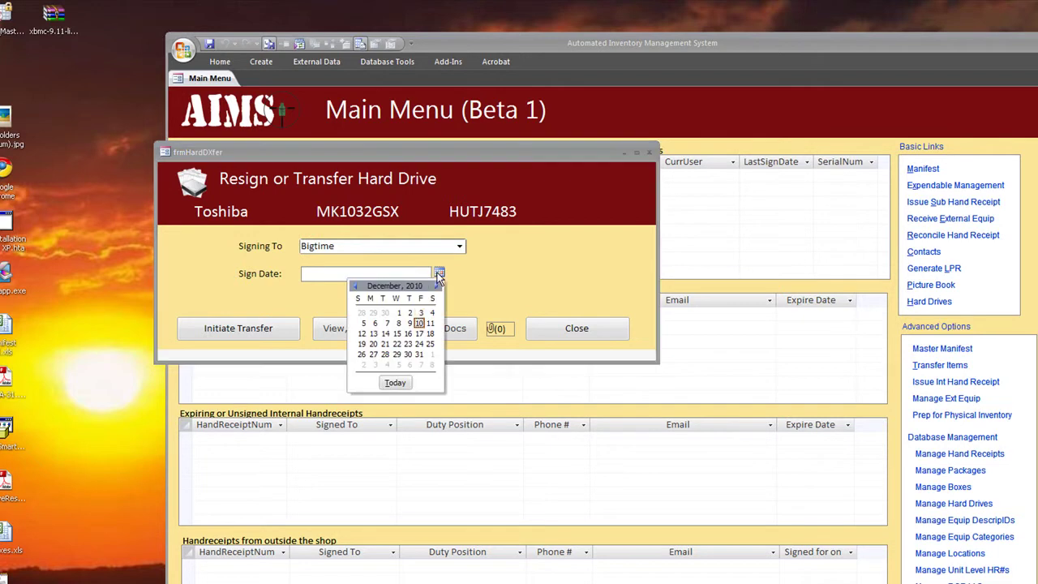
{"action": "left_click", "coordinate": [420, 326]}
{"action": "left_click", "coordinate": [276, 330]}
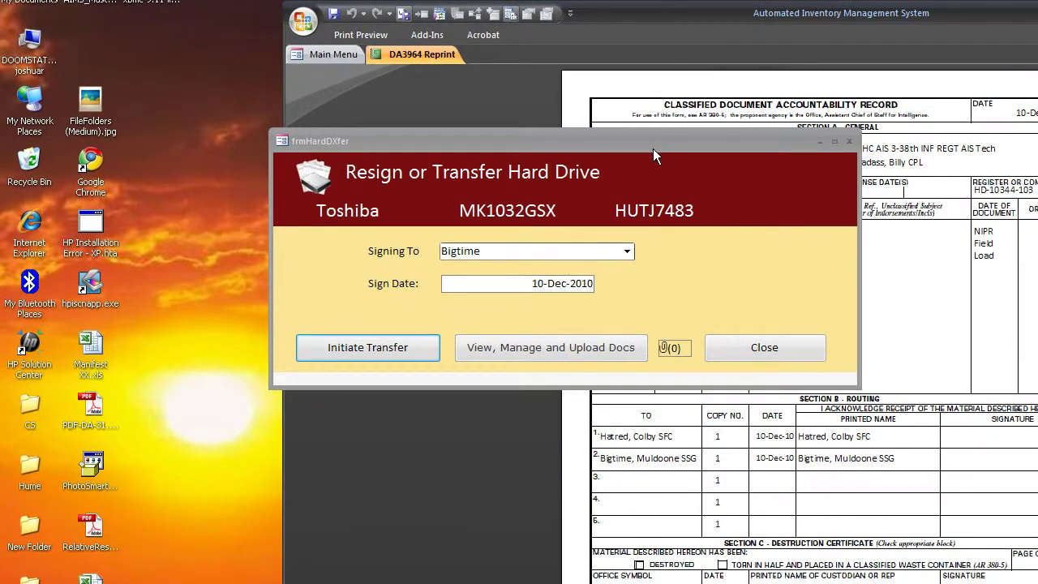
Review the routing section of the reprinted DA3964, and close the report and the hard drive transfer form.
{"action": "left_click_drag", "start_coordinate": [652, 149], "coordinate": [175, 93]}
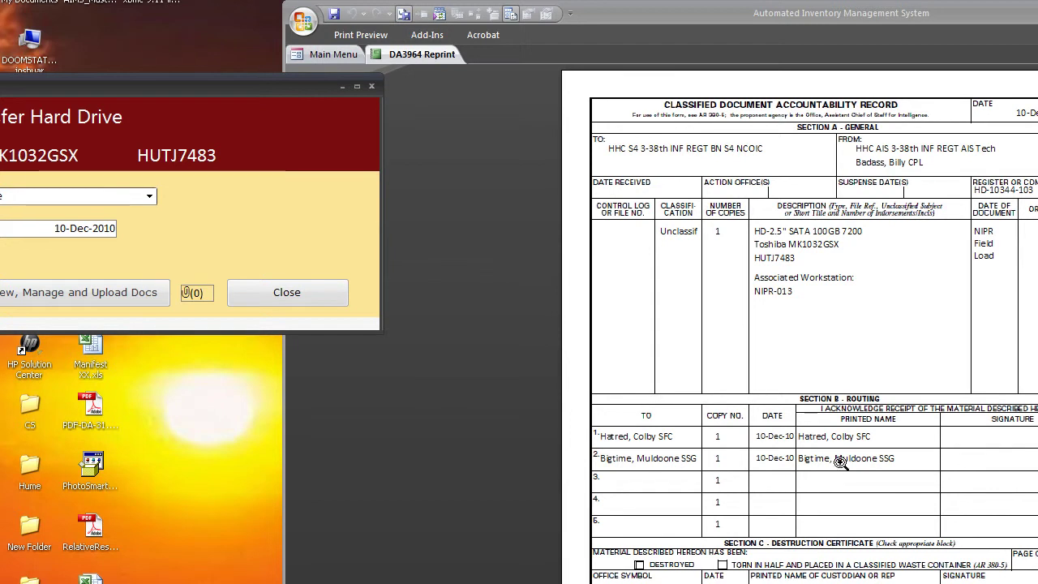
{"action": "right_click", "coordinate": [420, 54]}
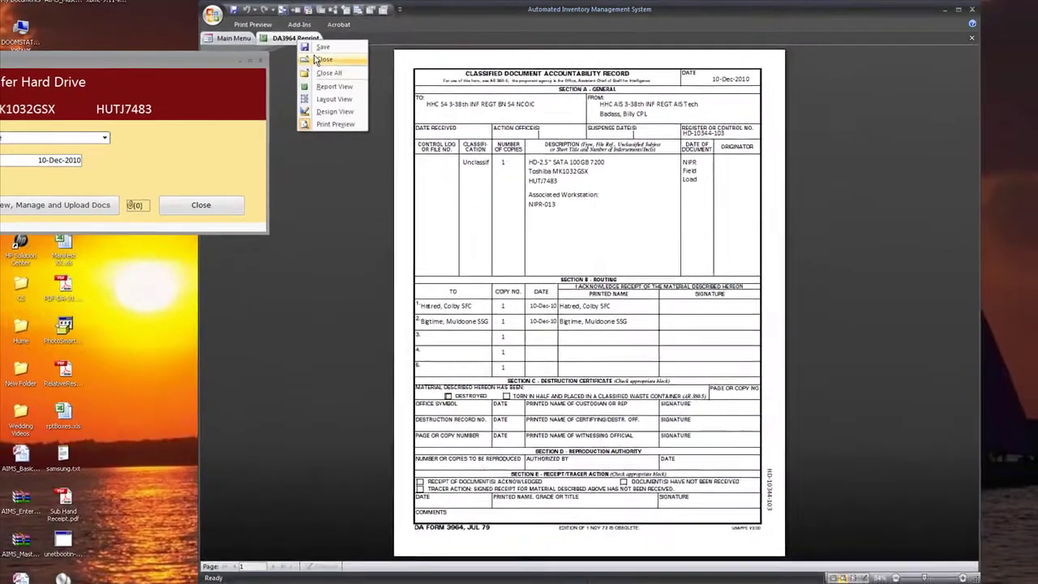
{"action": "left_click", "coordinate": [324, 60]}
{"action": "left_click_drag", "start_coordinate": [121, 60], "coordinate": [360, 49]}
{"action": "left_click", "coordinate": [437, 193]}
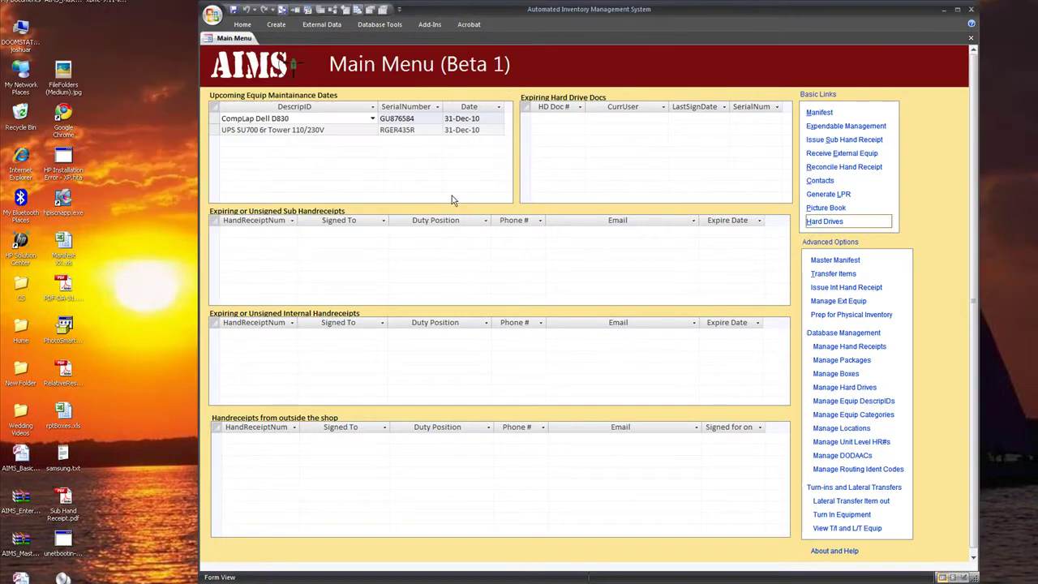
Filter the hard drive tracking documents by the SSG second in the contact list, select HD-10344-103 and open its destruction preparation.
{"action": "left_click", "coordinate": [842, 222]}
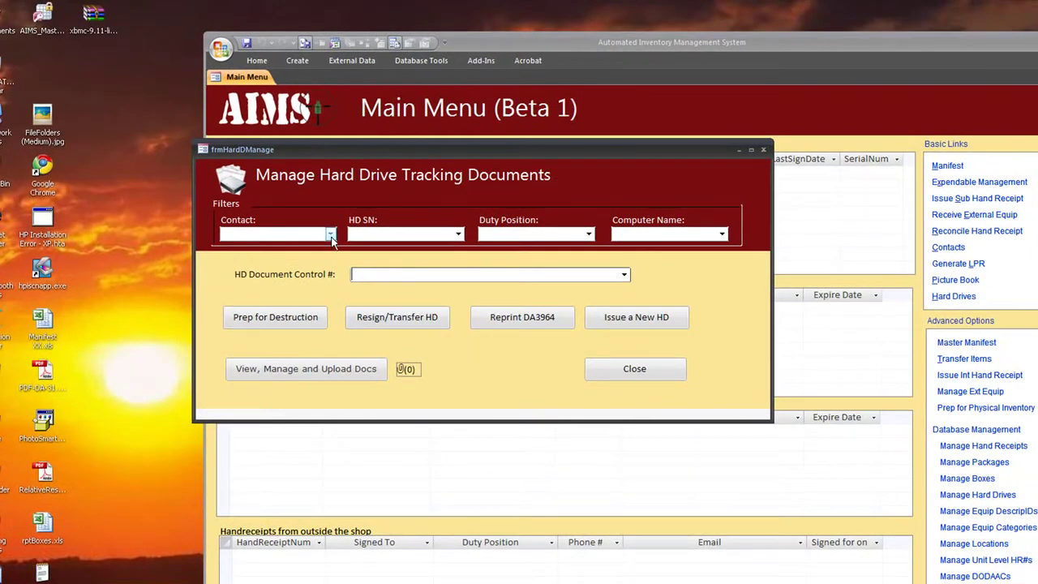
{"action": "left_click", "coordinate": [331, 234]}
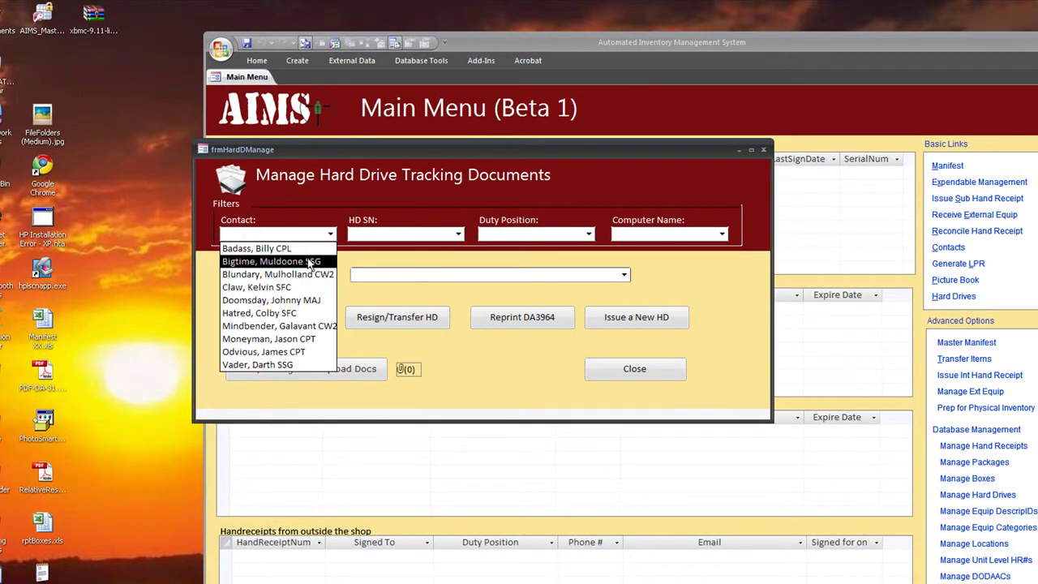
{"action": "left_click", "coordinate": [312, 261]}
{"action": "left_click", "coordinate": [623, 274]}
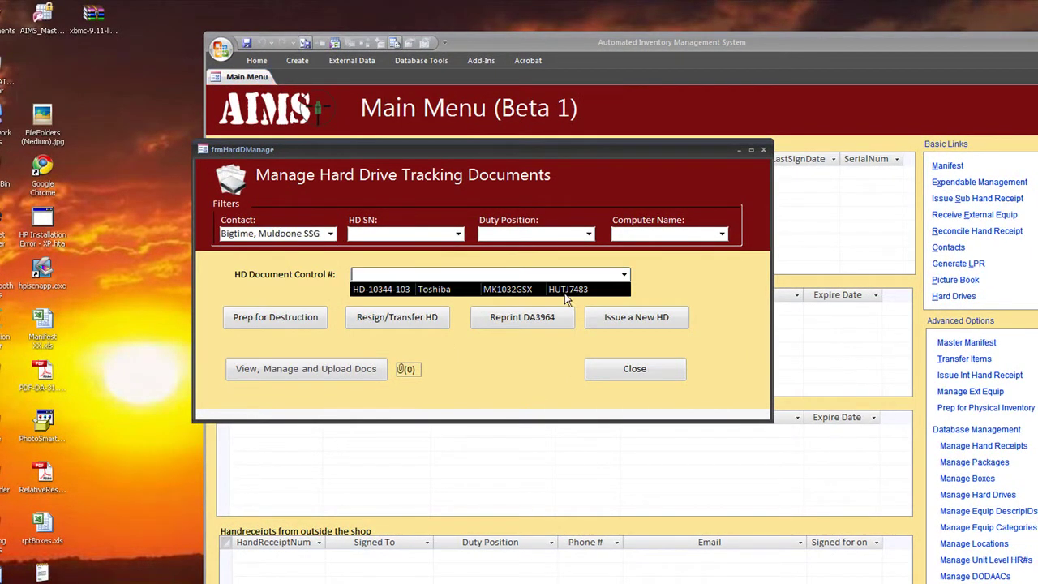
{"action": "left_click", "coordinate": [558, 296]}
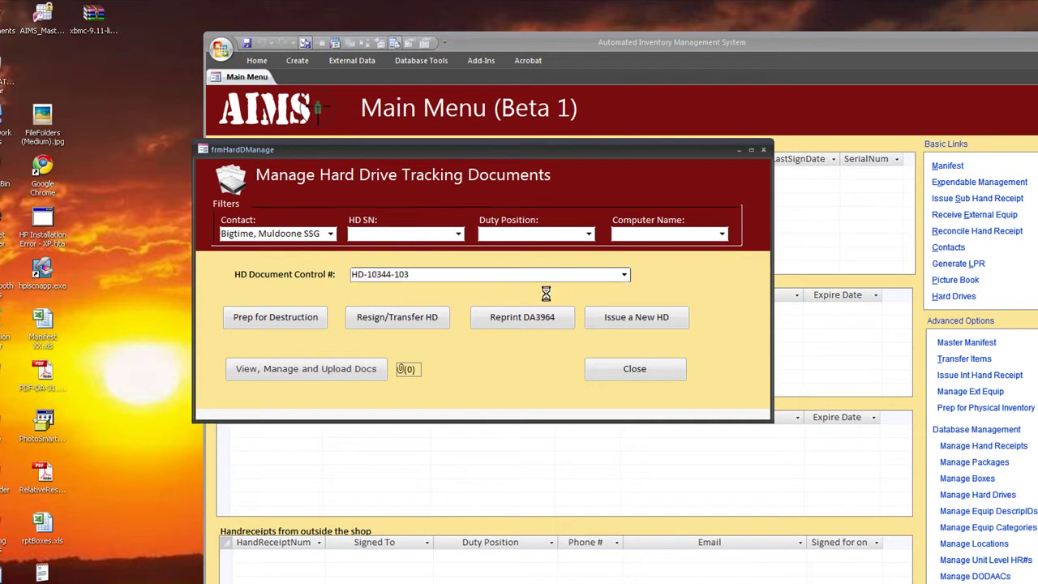
{"action": "left_click", "coordinate": [308, 321]}
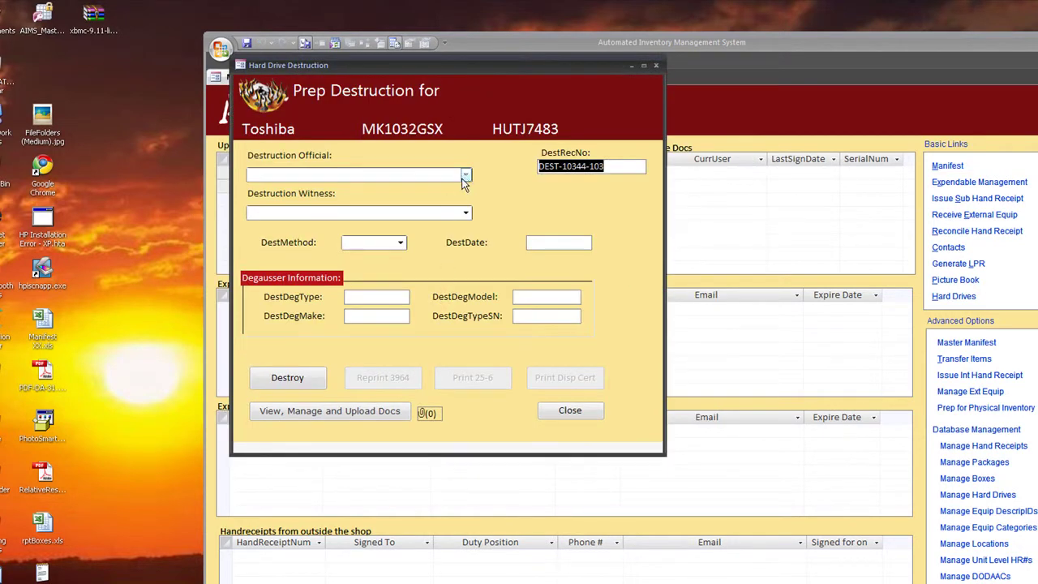
Assign the SSG second in the contact list as destruction official and the SFC fourth in the list as witness.
{"action": "left_click", "coordinate": [464, 175]}
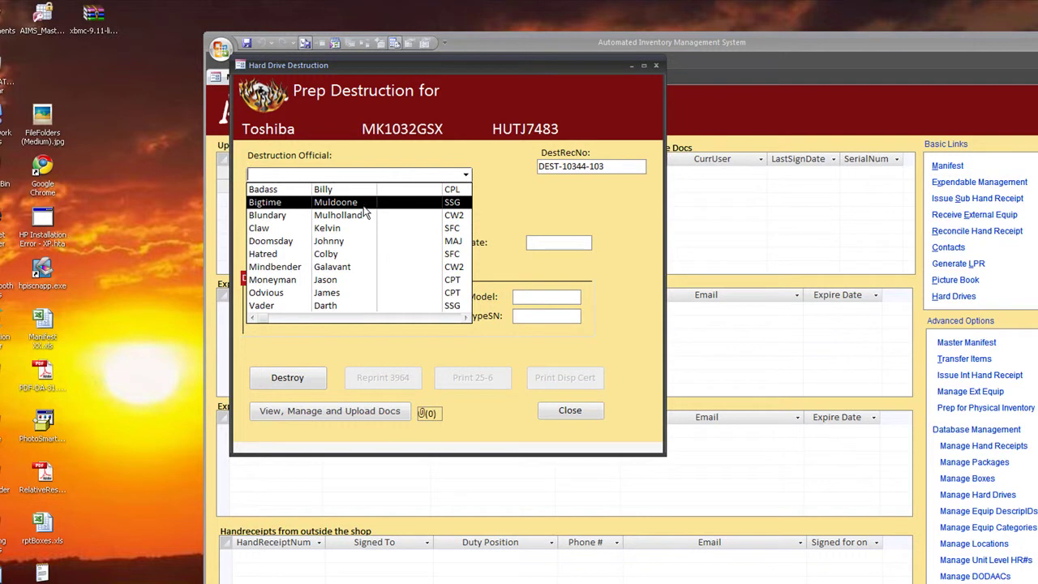
{"action": "left_click", "coordinate": [364, 203]}
{"action": "left_click", "coordinate": [465, 213]}
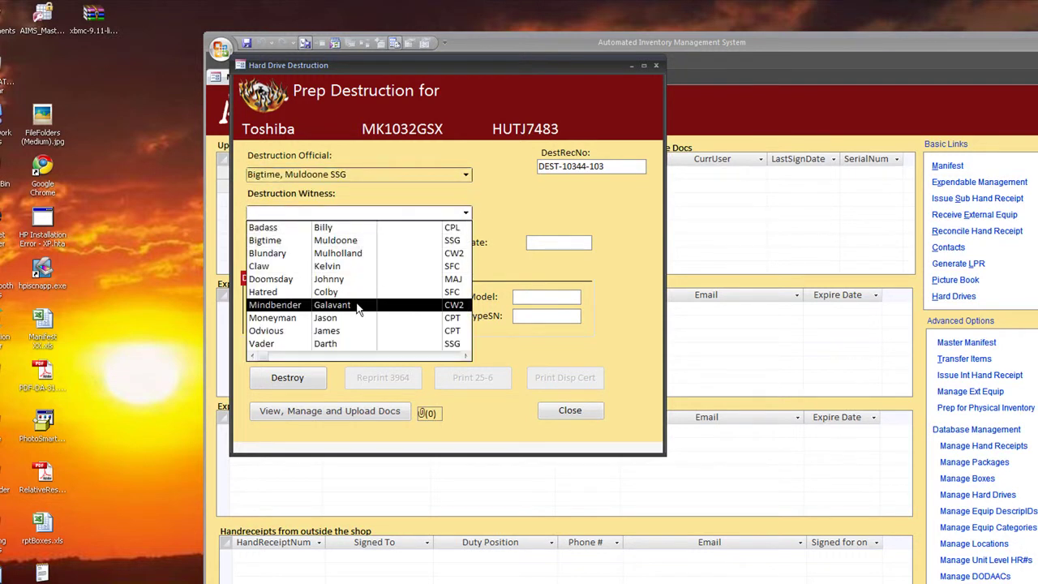
{"action": "left_click", "coordinate": [390, 266]}
Set the destruction method to "Degauser and smashing" and the destruction date to 10-Dec-2010.
{"action": "left_click", "coordinate": [401, 243]}
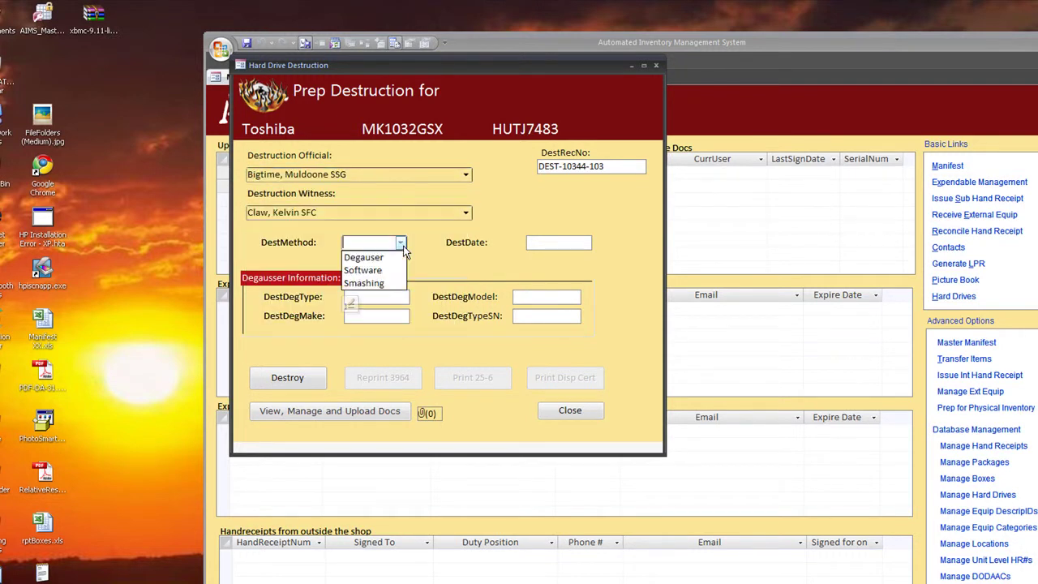
{"action": "left_click", "coordinate": [397, 258]}
{"action": "left_click", "coordinate": [389, 243]}
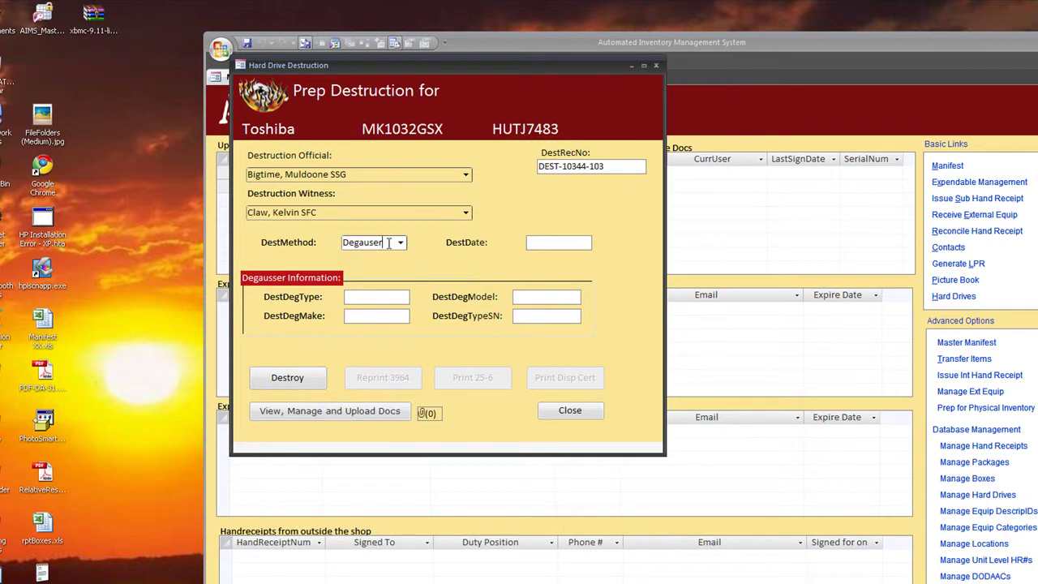
{"action": "type", "text": "and"}
{"action": "key", "text": "Tab"}
{"action": "left_click", "coordinate": [600, 241]}
{"action": "left_click", "coordinate": [556, 349]}
Enter degausser type I, model Degomatic, make DegCo and SN 99948, and mark the hard drive as destroyed.
{"action": "key", "text": "Tab"}
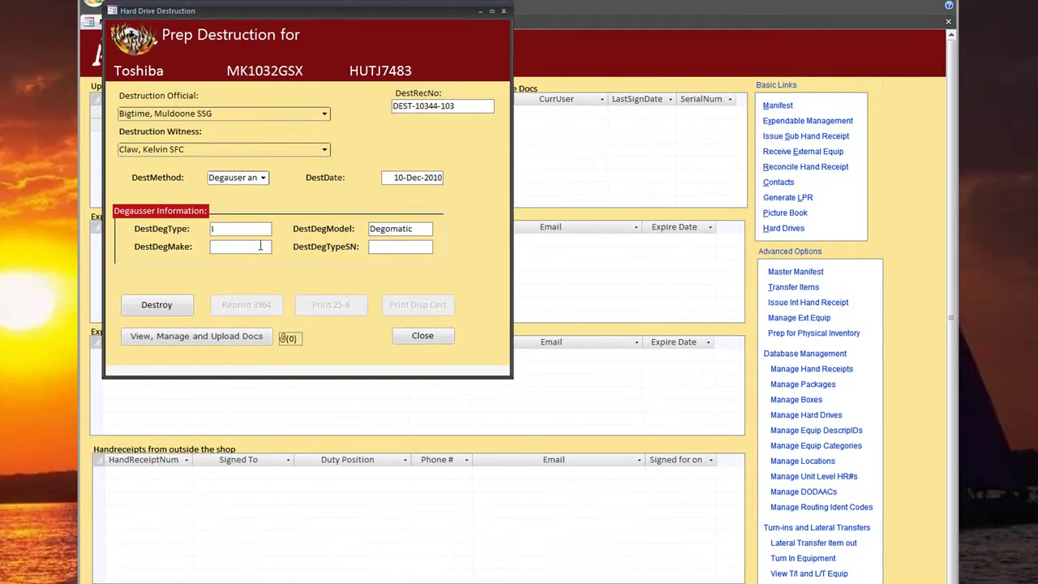
{"action": "type", "text": "Co"}
{"action": "key", "text": "Tab"}
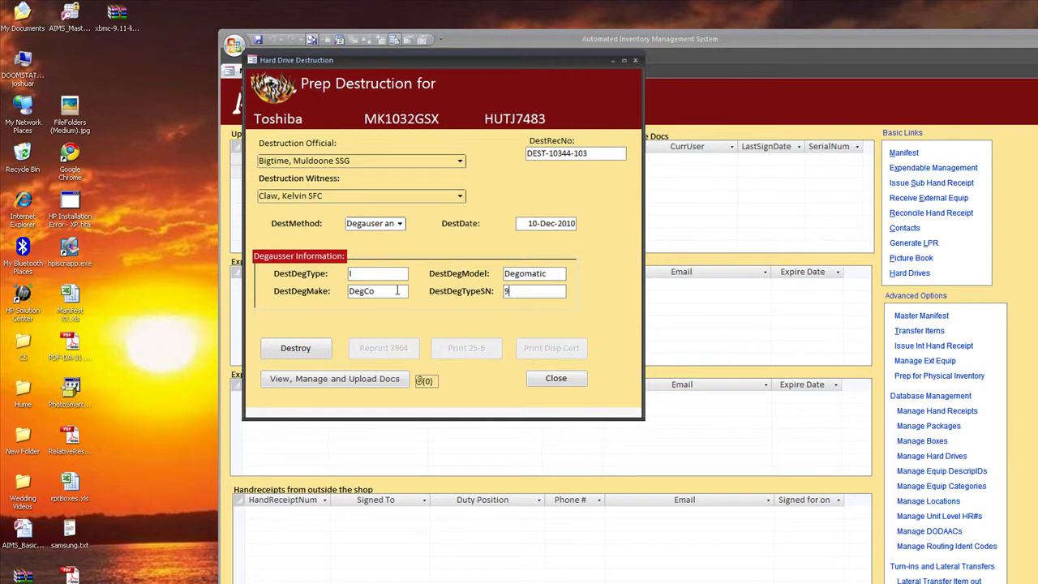
{"action": "left_click", "coordinate": [310, 353]}
{"action": "left_click", "coordinate": [578, 403]}
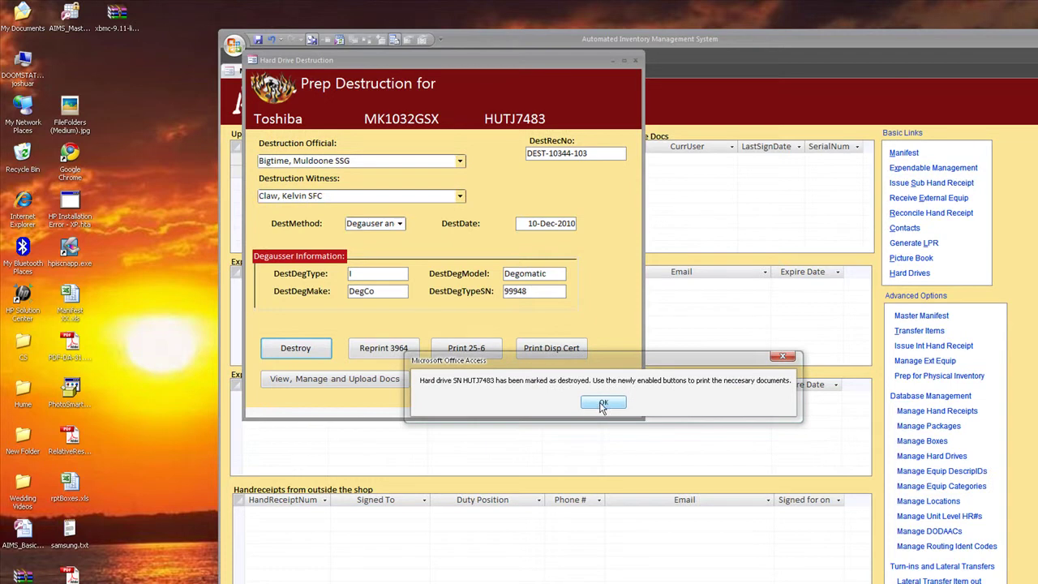
{"action": "left_click", "coordinate": [601, 404]}
Review the destruction certificate section of the reprinted DA3964, close the report, and check the destruction record's attachments.
{"action": "left_click", "coordinate": [381, 351]}
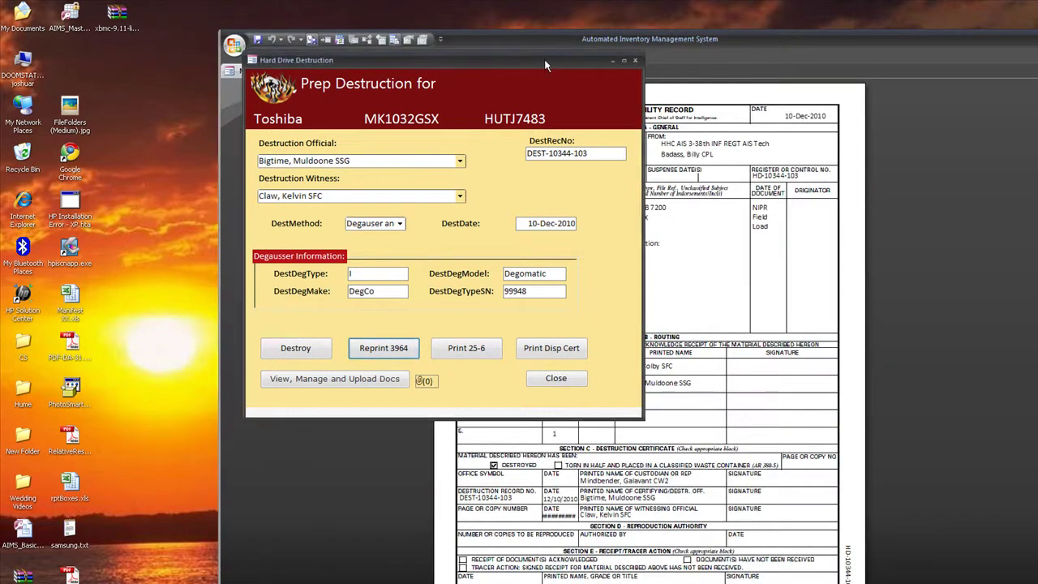
{"action": "left_click_drag", "start_coordinate": [546, 64], "coordinate": [290, 23]}
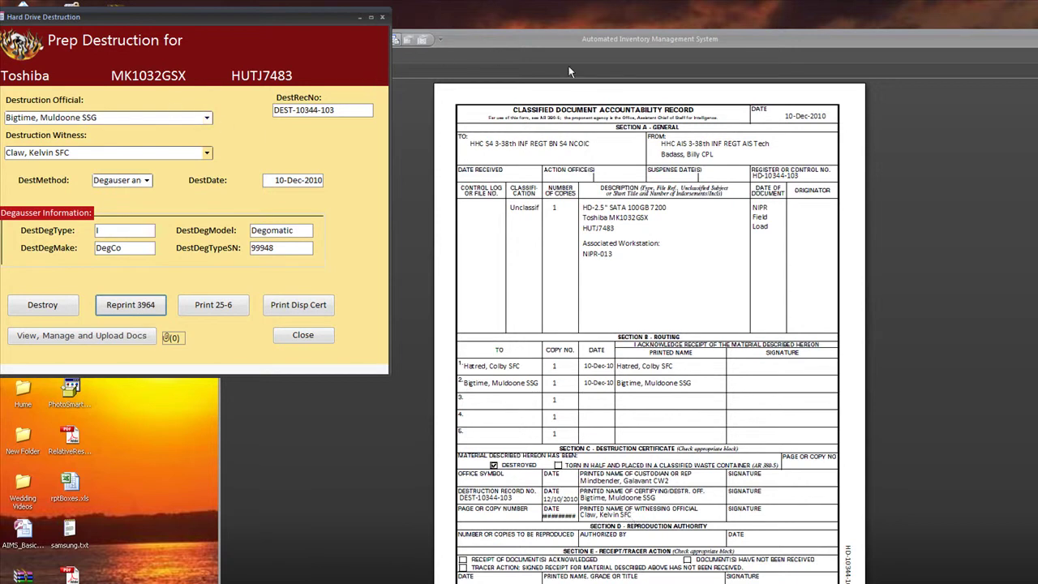
{"action": "left_click_drag", "start_coordinate": [270, 22], "coordinate": [283, 168]}
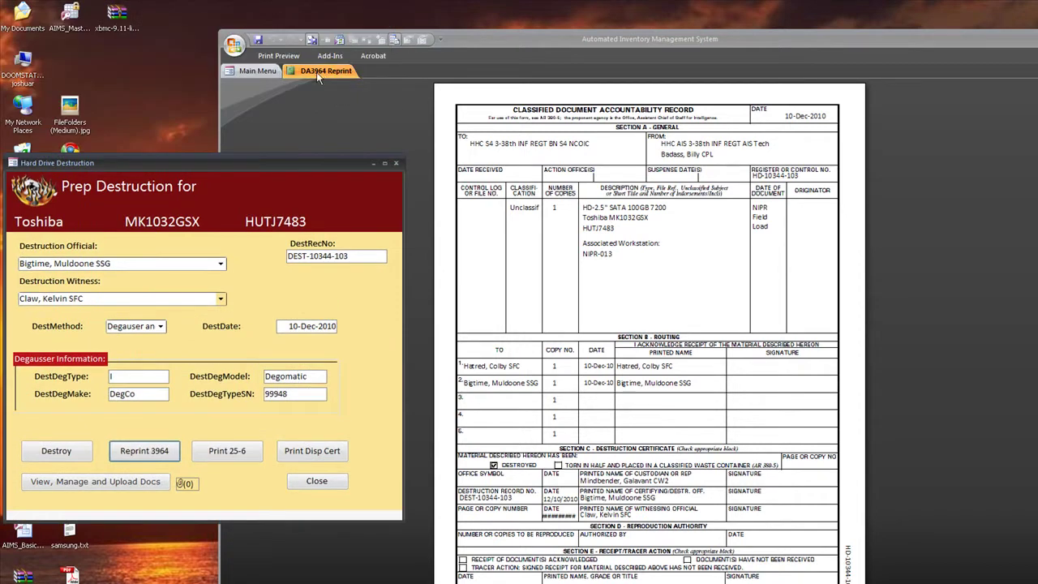
{"action": "right_click", "coordinate": [318, 75]}
{"action": "left_click", "coordinate": [363, 111]}
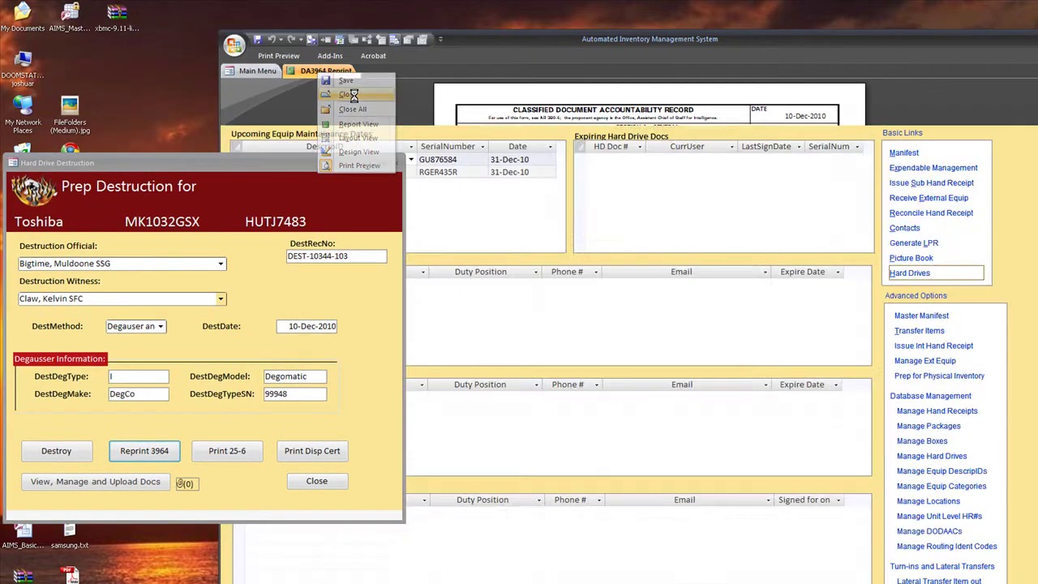
{"action": "left_click", "coordinate": [139, 484]}
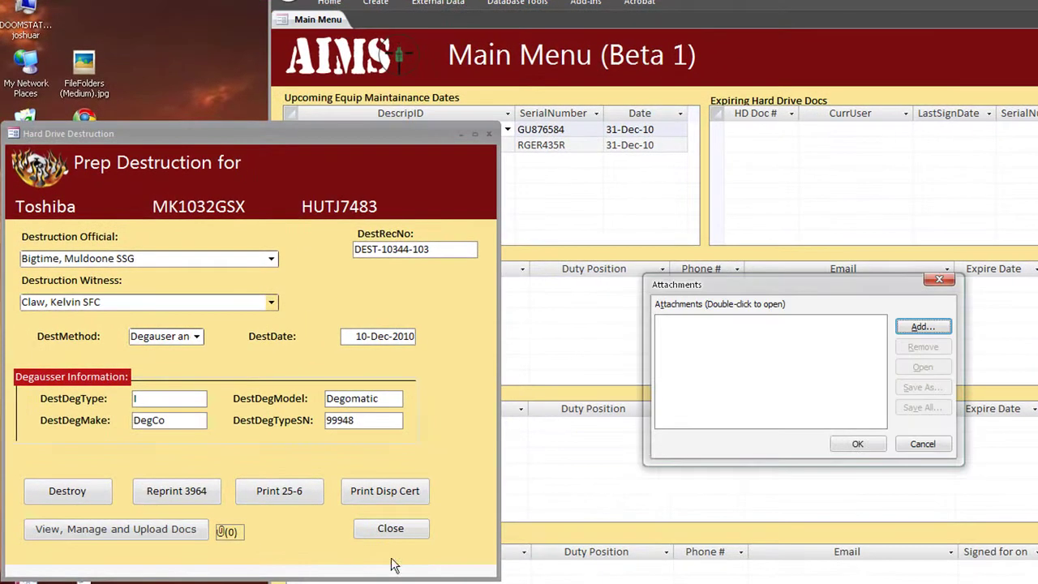
{"action": "left_click", "coordinate": [923, 445]}
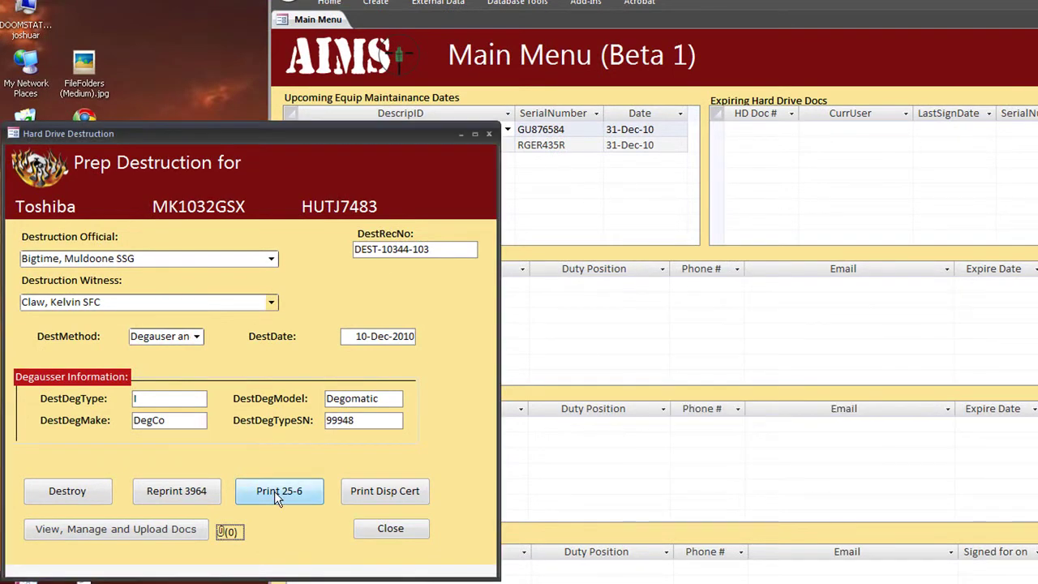
View the 25-6 Certification of Hard Drive Disposition up close, and close the report and the destruction form.
{"action": "left_click", "coordinate": [277, 493]}
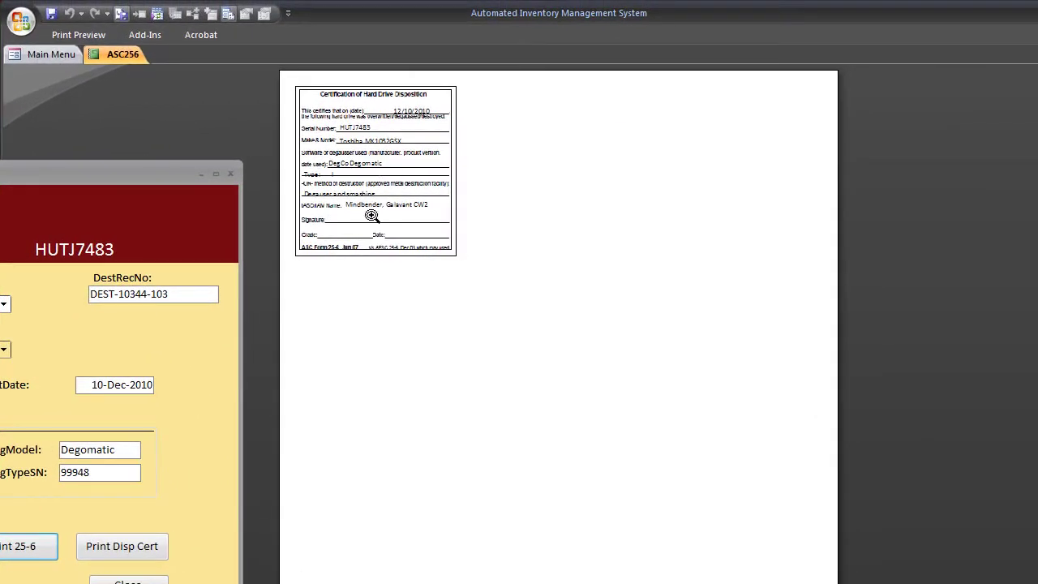
{"action": "left_click", "coordinate": [360, 222]}
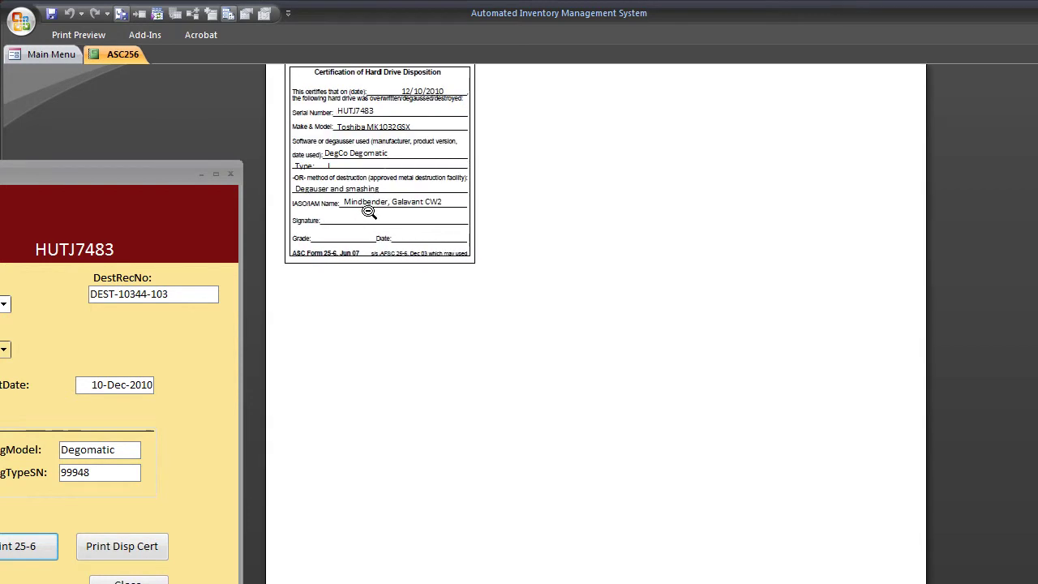
{"action": "right_click", "coordinate": [120, 54]}
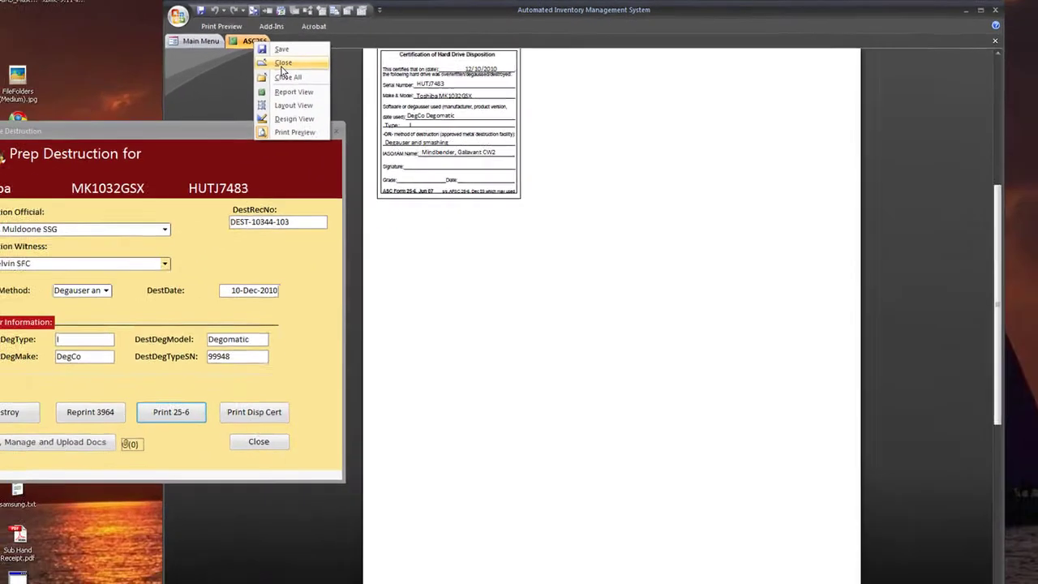
{"action": "left_click", "coordinate": [282, 64]}
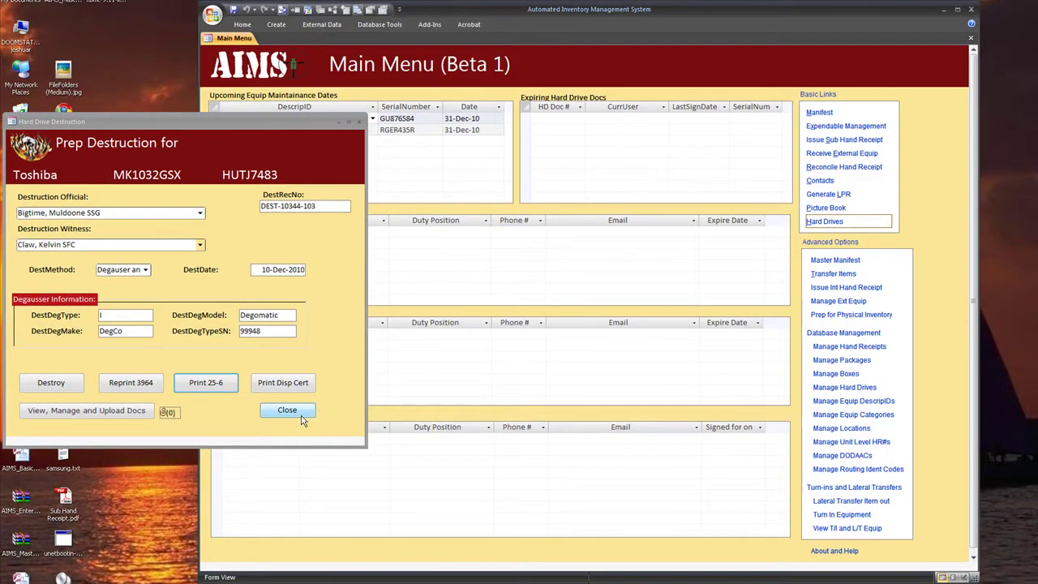
{"action": "left_click", "coordinate": [287, 411]}
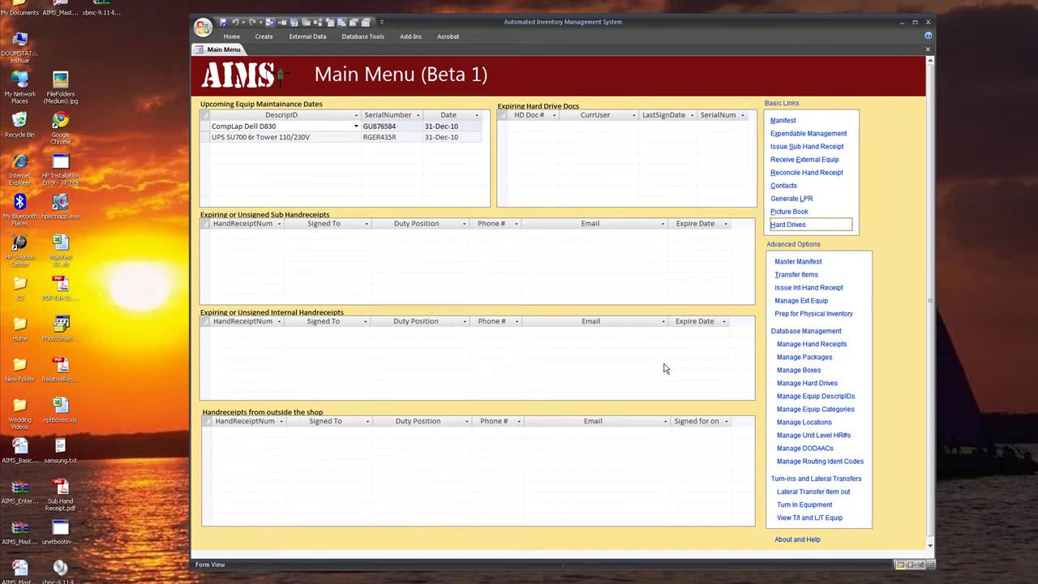
Start an equipment turn-in with the SSG second in the list as submitter, From DODAAC W123R4, To DODAAC W12310 and PBO DODAAC W123R5.
{"action": "left_click", "coordinate": [814, 506]}
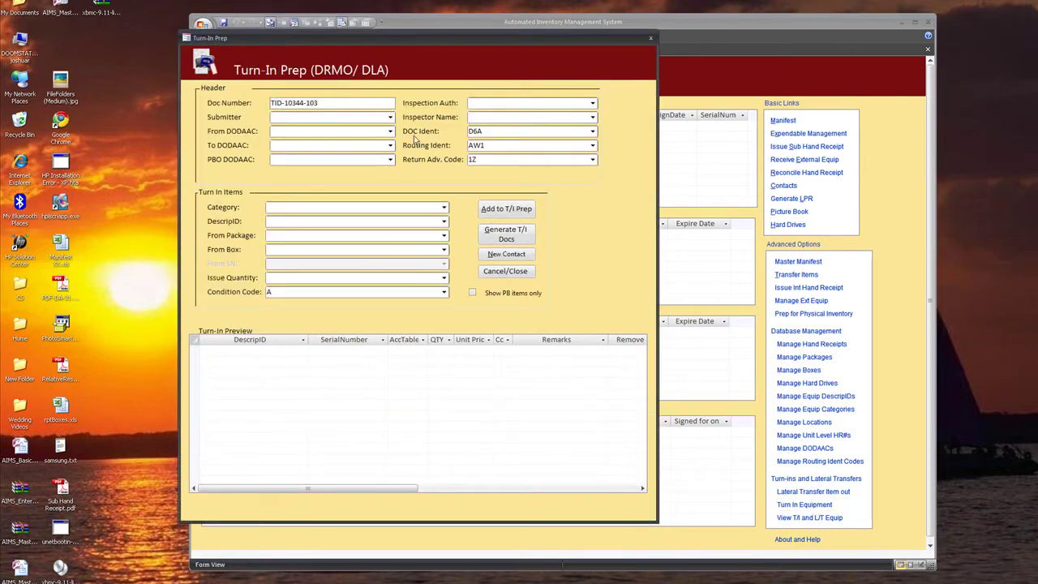
{"action": "left_click", "coordinate": [389, 120]}
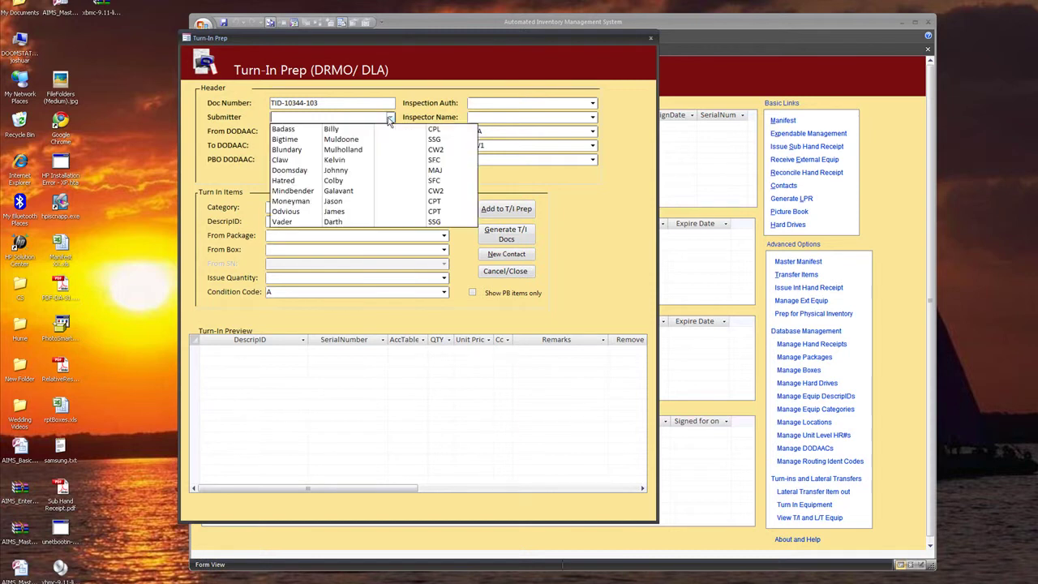
{"action": "left_click", "coordinate": [341, 138]}
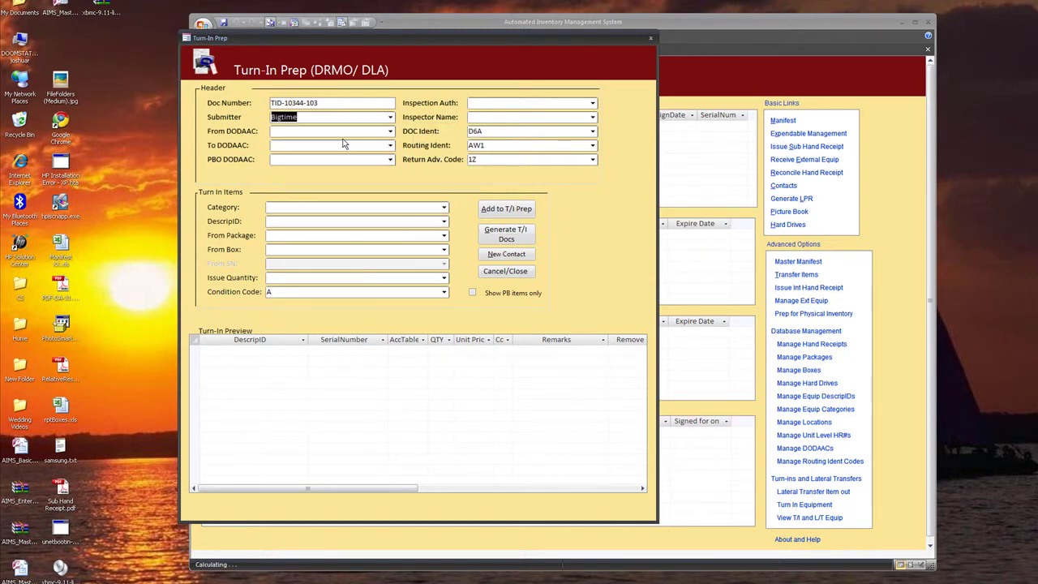
{"action": "left_click", "coordinate": [390, 131]}
{"action": "left_click", "coordinate": [352, 146]}
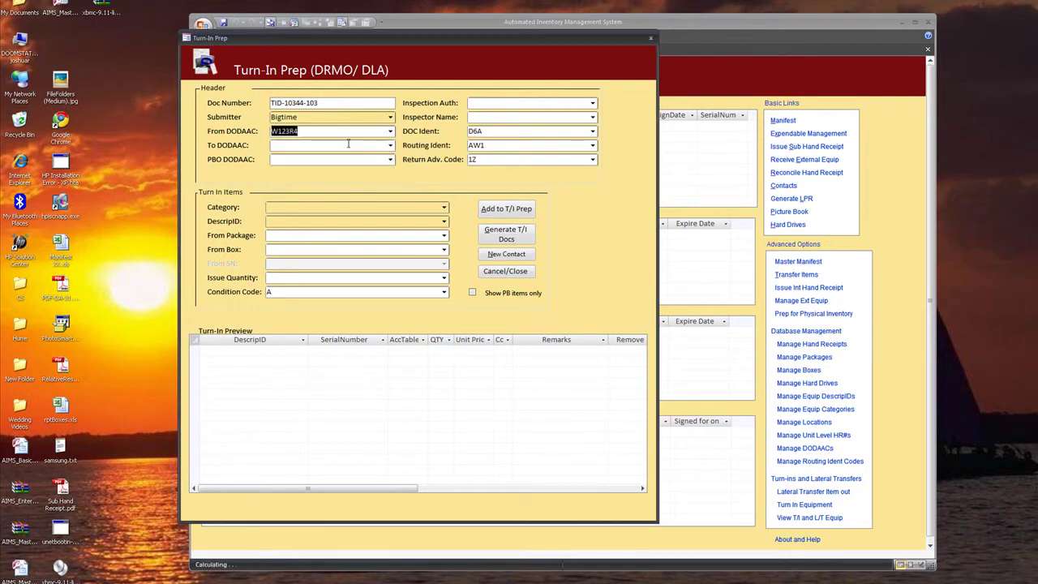
{"action": "left_click", "coordinate": [390, 146]}
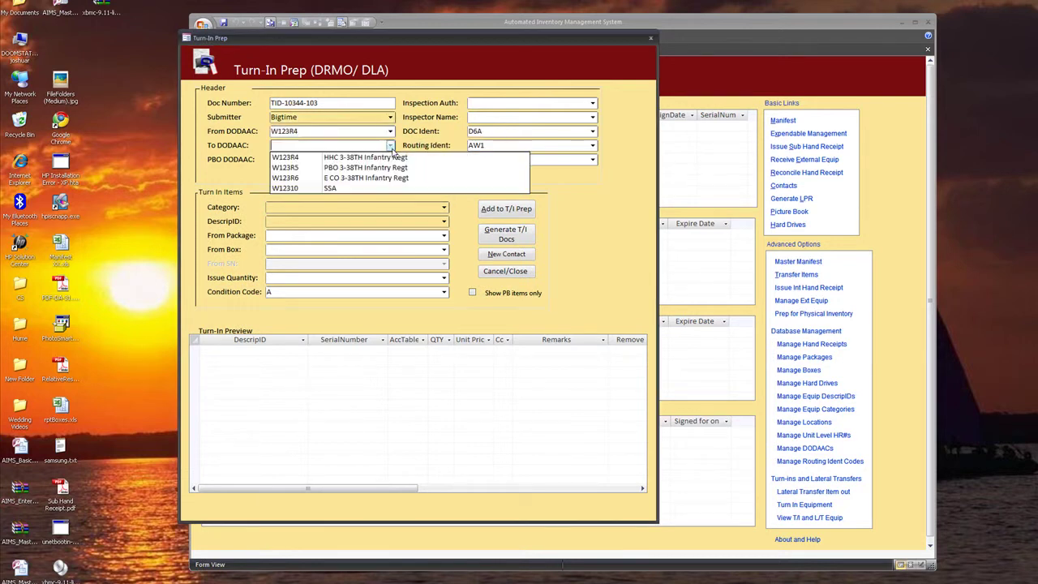
{"action": "left_click", "coordinate": [367, 186]}
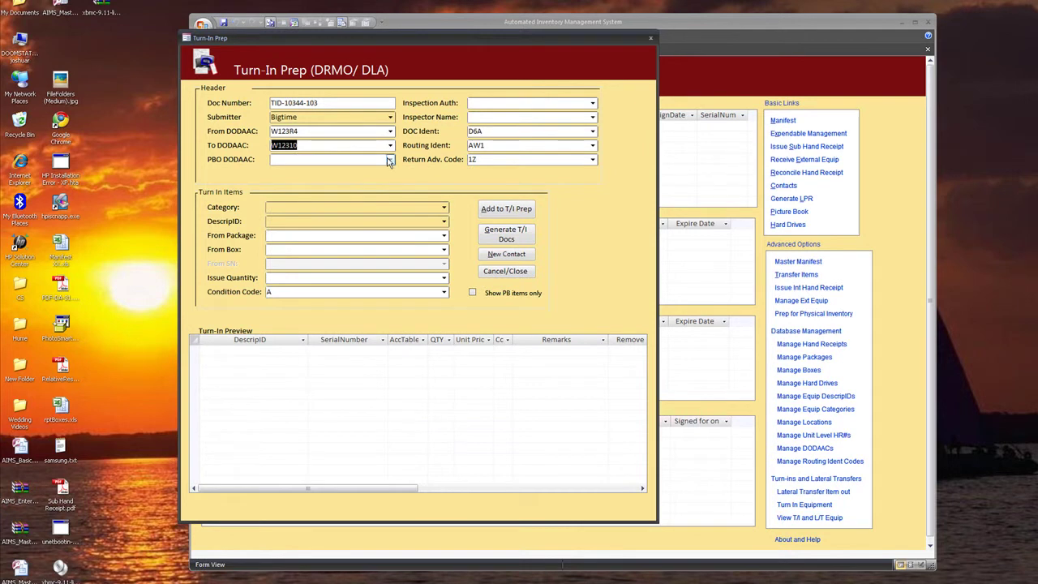
{"action": "left_click", "coordinate": [389, 159]}
{"action": "left_click", "coordinate": [356, 184]}
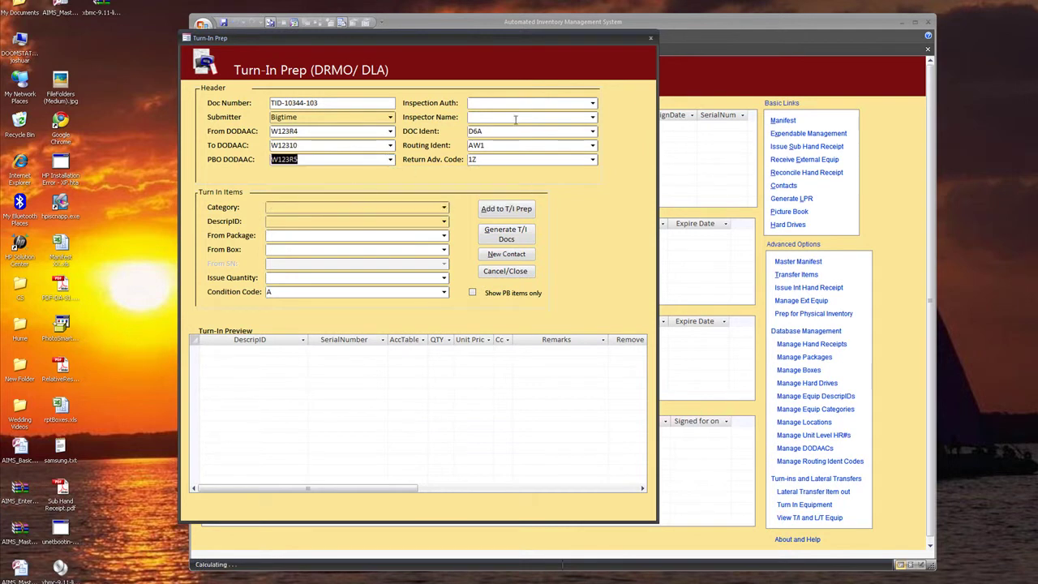
Set the turn-in's inspection authority to W123R6 and its inspector to the SFC fourth in the contact list.
{"action": "left_click", "coordinate": [593, 103]}
{"action": "left_click", "coordinate": [549, 136]}
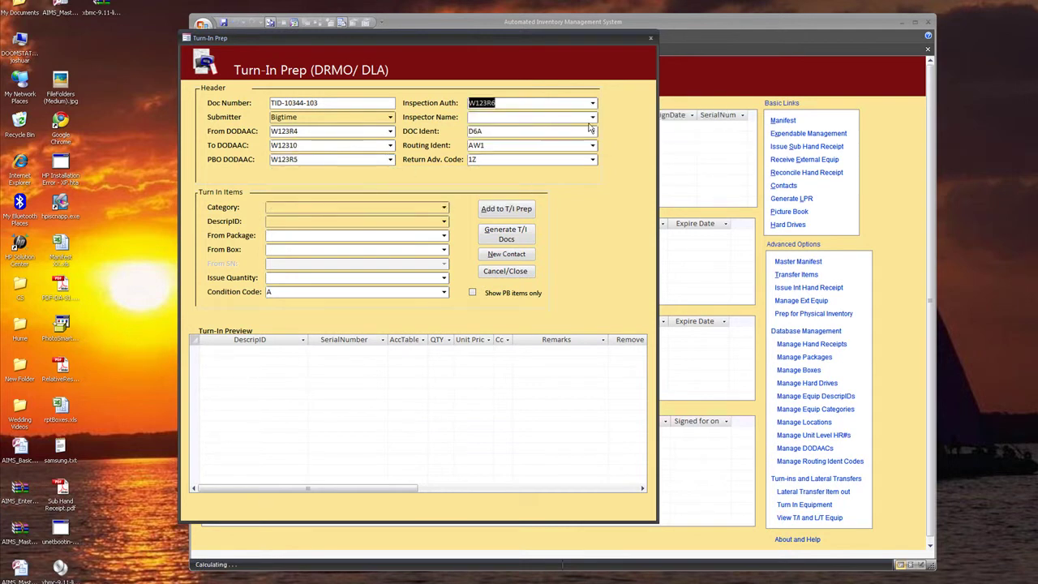
{"action": "left_click", "coordinate": [593, 117]}
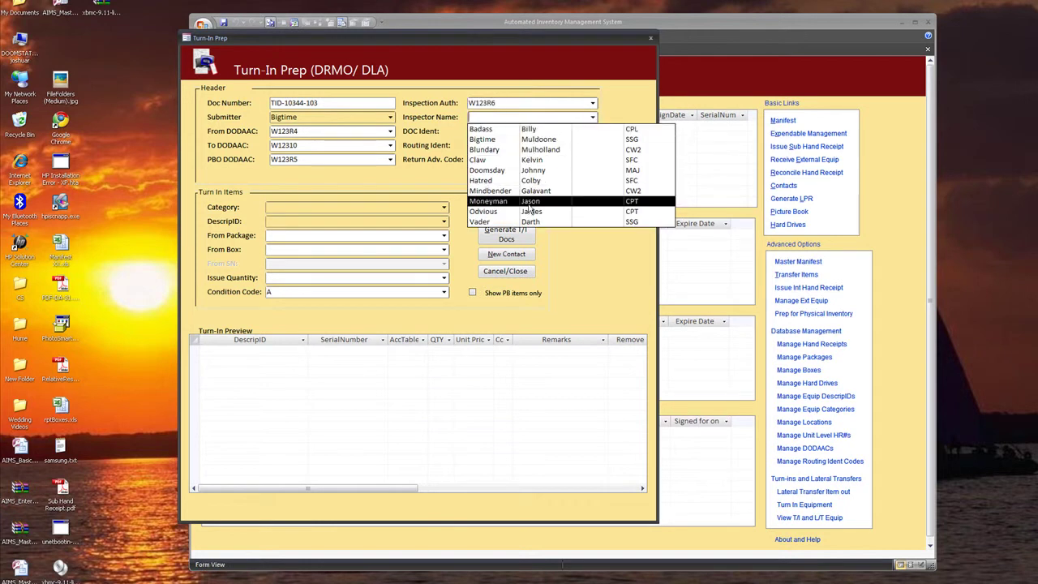
{"action": "left_click", "coordinate": [527, 159]}
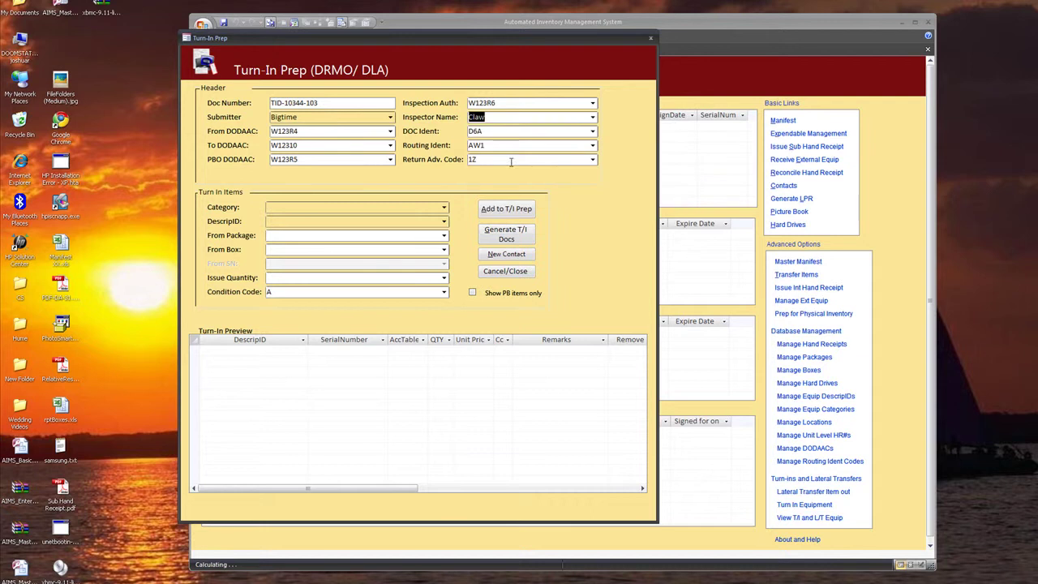
Add the CompLap Dell D830 with serial number GU876584 to the turn-in with condition code H, Unserviceable - Condemned.
{"action": "left_click", "coordinate": [443, 206]}
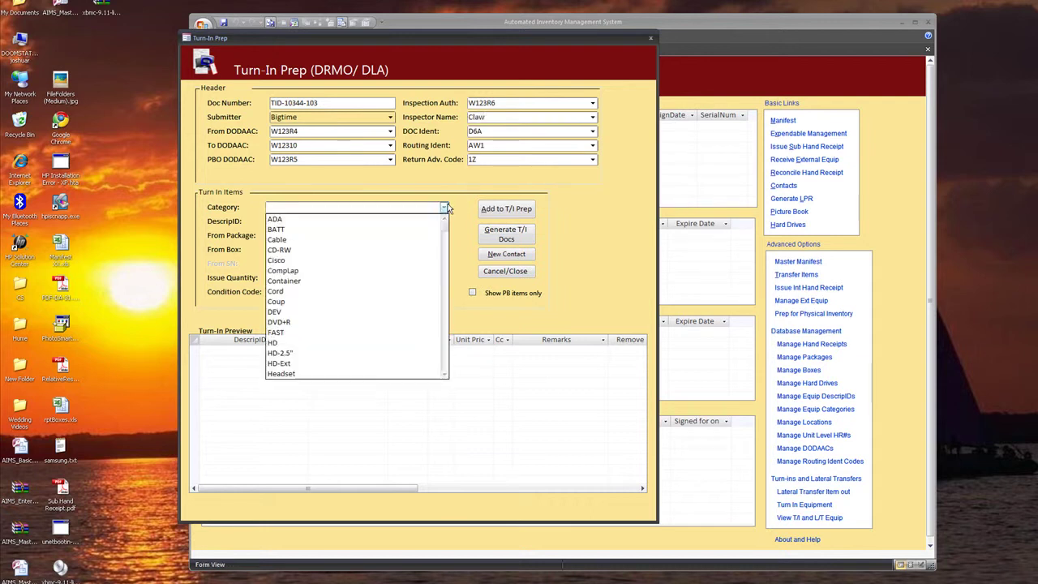
{"action": "left_click", "coordinate": [363, 272]}
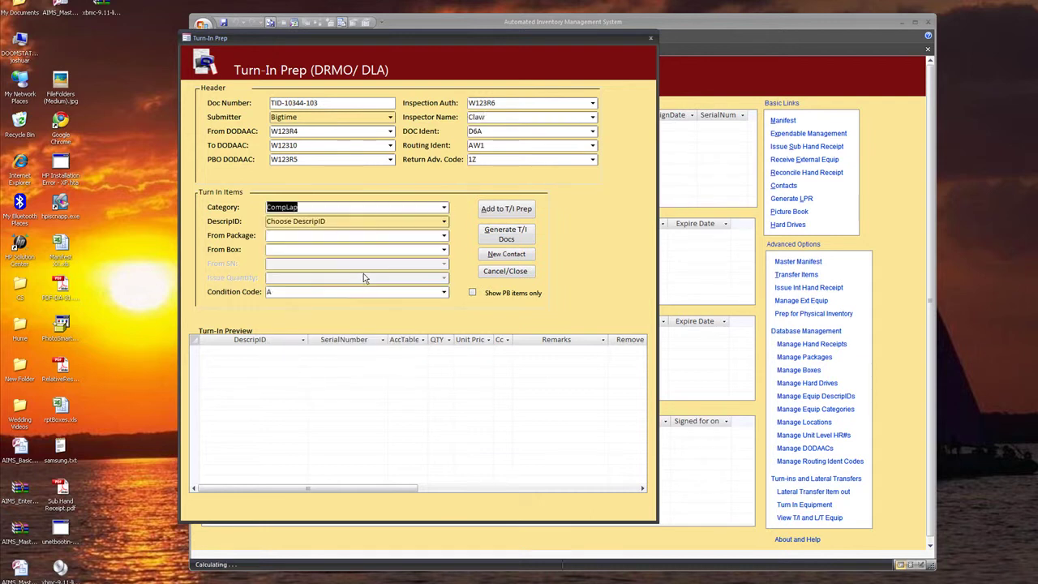
{"action": "left_click", "coordinate": [443, 221]}
{"action": "left_click", "coordinate": [438, 239]}
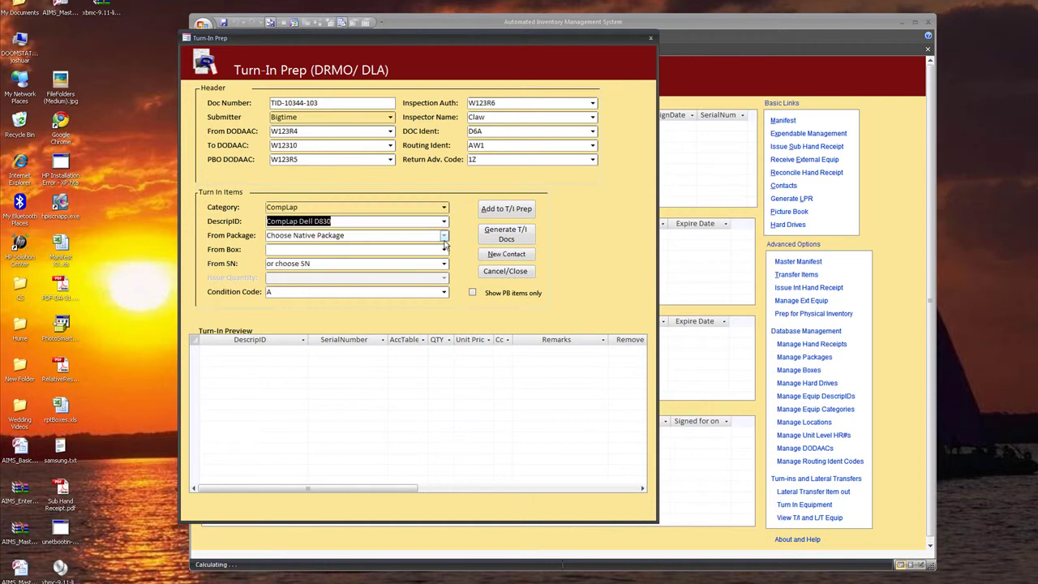
{"action": "left_click", "coordinate": [443, 268]}
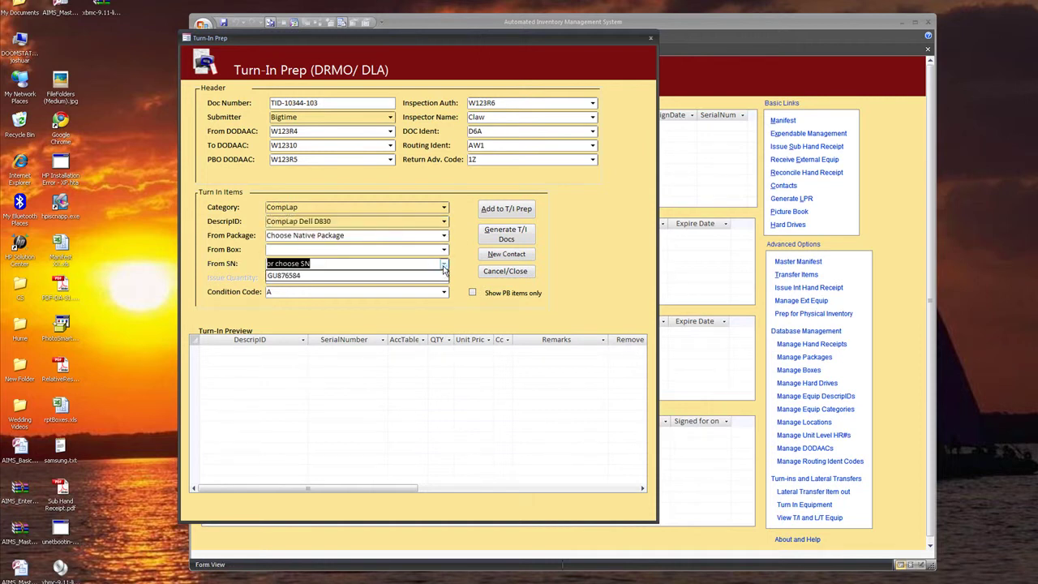
{"action": "left_click", "coordinate": [383, 277]}
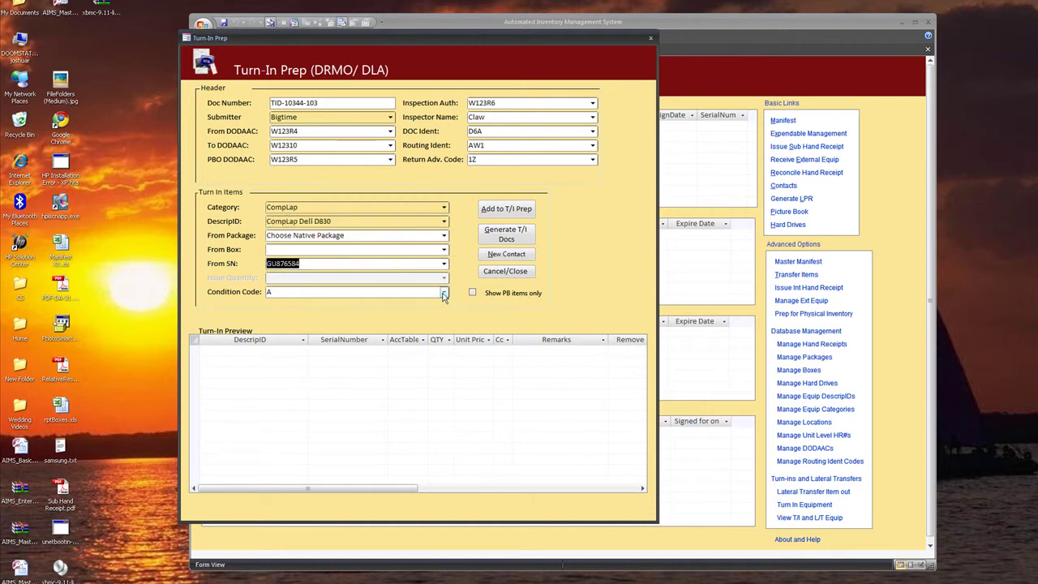
{"action": "left_click", "coordinate": [444, 292]}
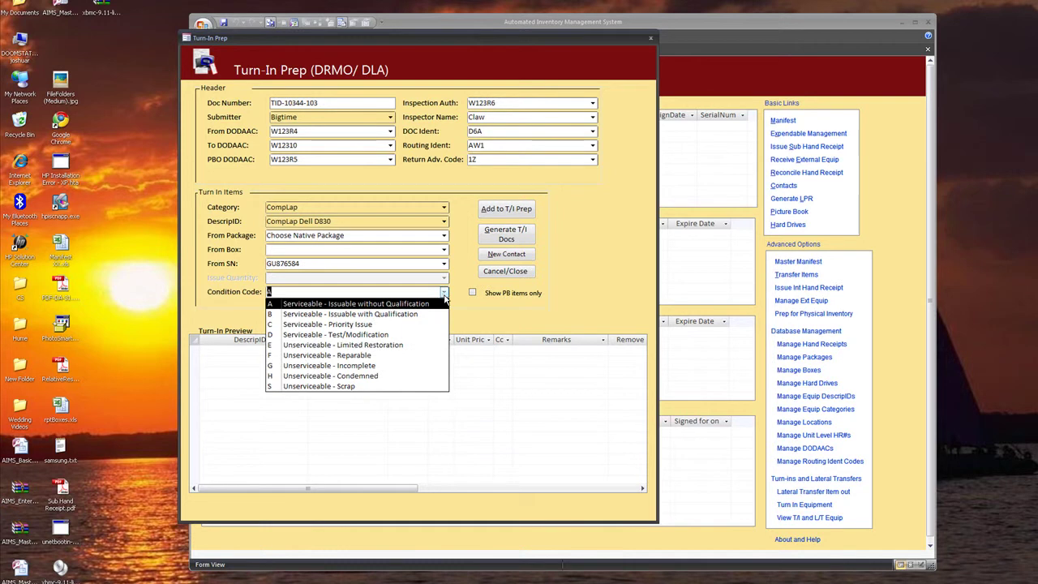
{"action": "left_click", "coordinate": [355, 378]}
{"action": "left_click", "coordinate": [511, 211]}
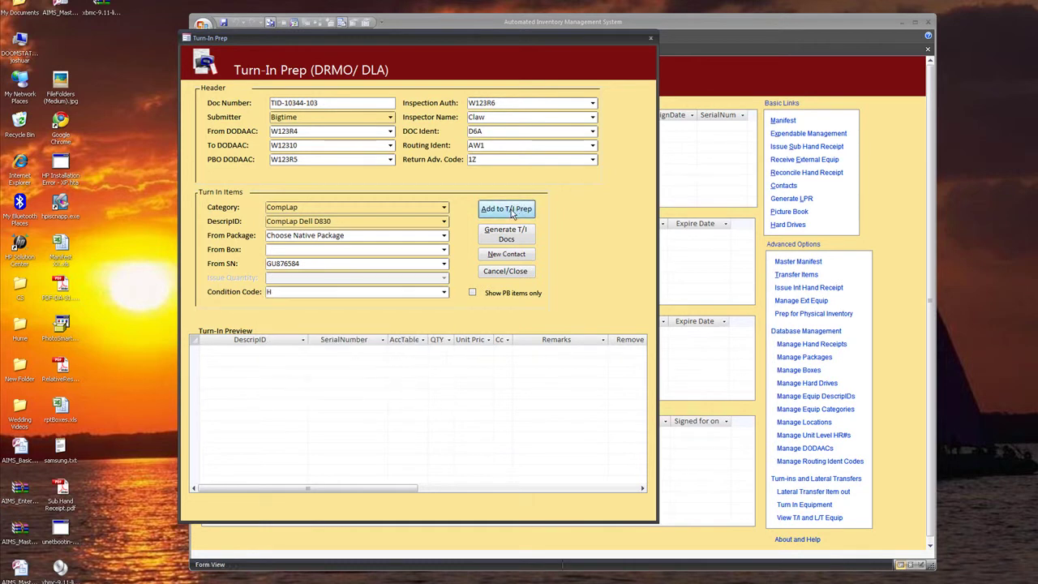
Select category PS and the description PS Dell D-Ser 19.5V 4.62a as the next turn-in item.
{"action": "left_click", "coordinate": [443, 208]}
{"action": "scroll", "coordinate": [352, 306], "scroll_direction": "down", "scroll_amount": 3}
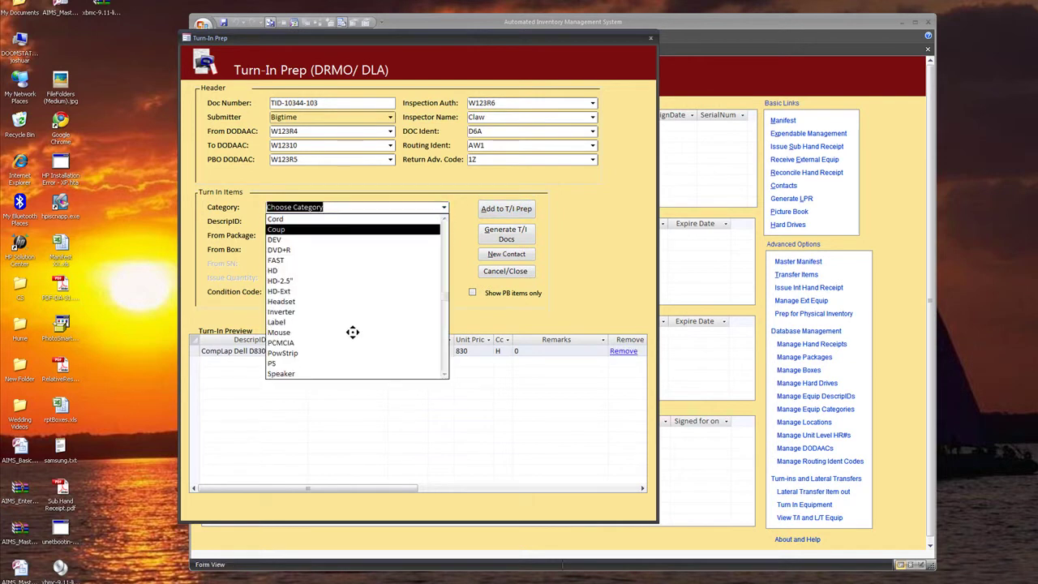
{"action": "left_click", "coordinate": [280, 352]}
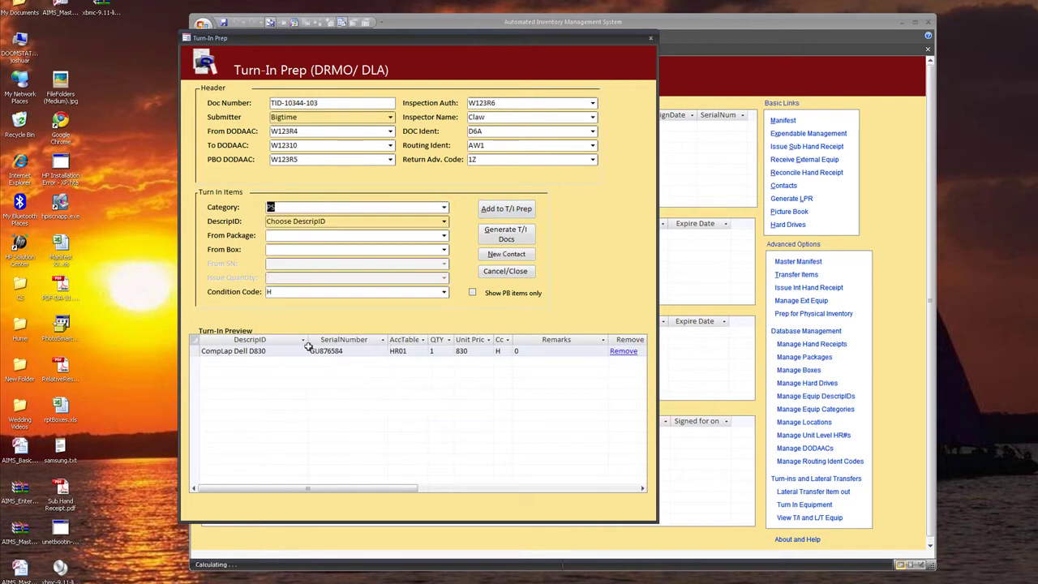
{"action": "left_click", "coordinate": [444, 221]}
{"action": "left_click", "coordinate": [405, 243]}
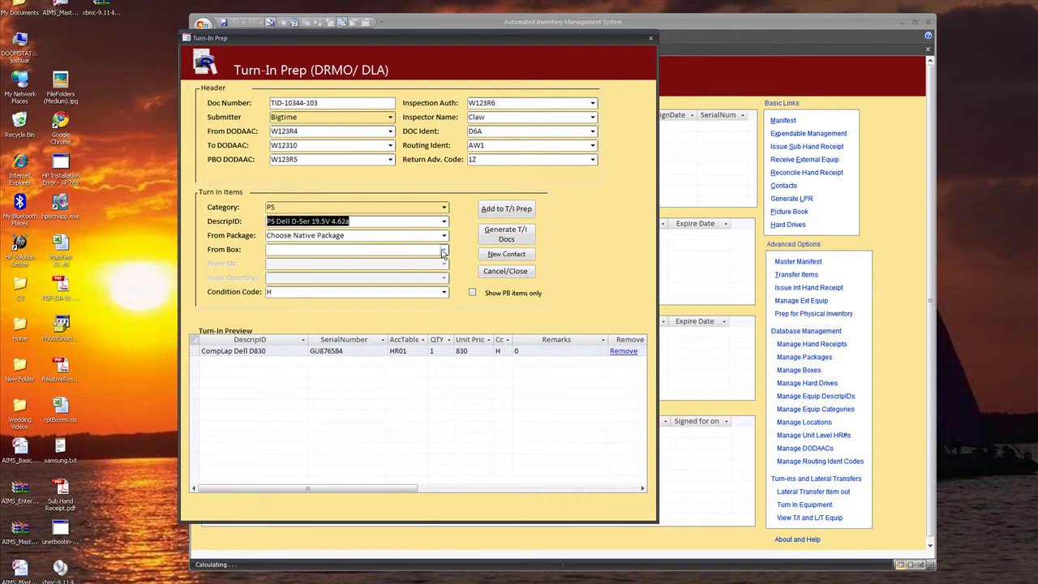
Set the power supply's source to package TSP01, box TSP01-SK4, with quantity 1, and add it to the turn-in.
{"action": "left_click", "coordinate": [443, 235]}
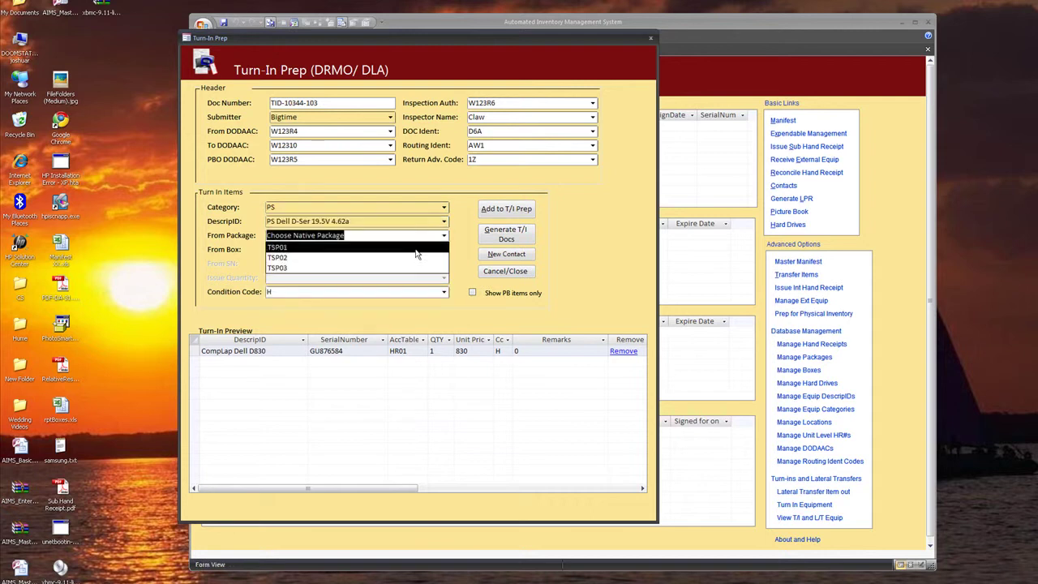
{"action": "left_click", "coordinate": [416, 249]}
{"action": "left_click", "coordinate": [443, 249]}
{"action": "left_click", "coordinate": [430, 263]}
{"action": "left_click", "coordinate": [444, 249]}
{"action": "left_click", "coordinate": [443, 277]}
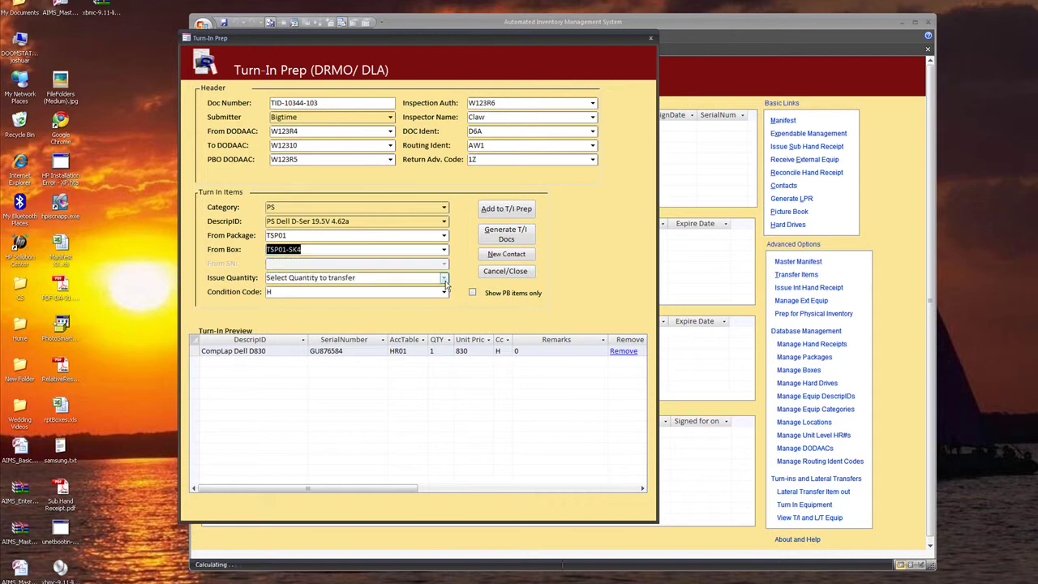
{"action": "left_click", "coordinate": [444, 278]}
{"action": "left_click", "coordinate": [357, 301]}
{"action": "left_click", "coordinate": [495, 215]}
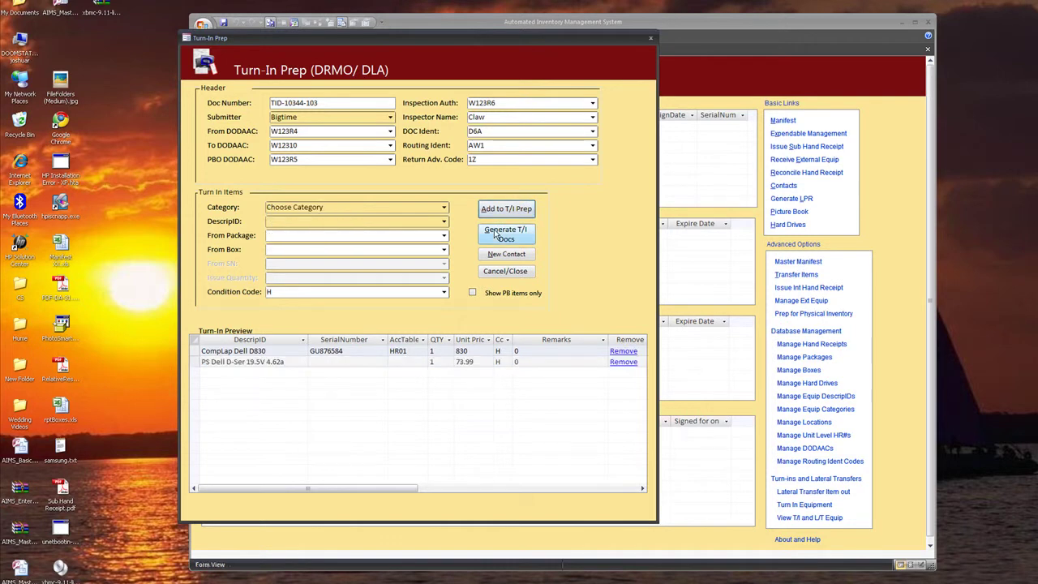
Generate the turn-in documents, preview the CompLap Dell D830's 15XX tag, and return to the turn-in manifest.
{"action": "left_click", "coordinate": [495, 236]}
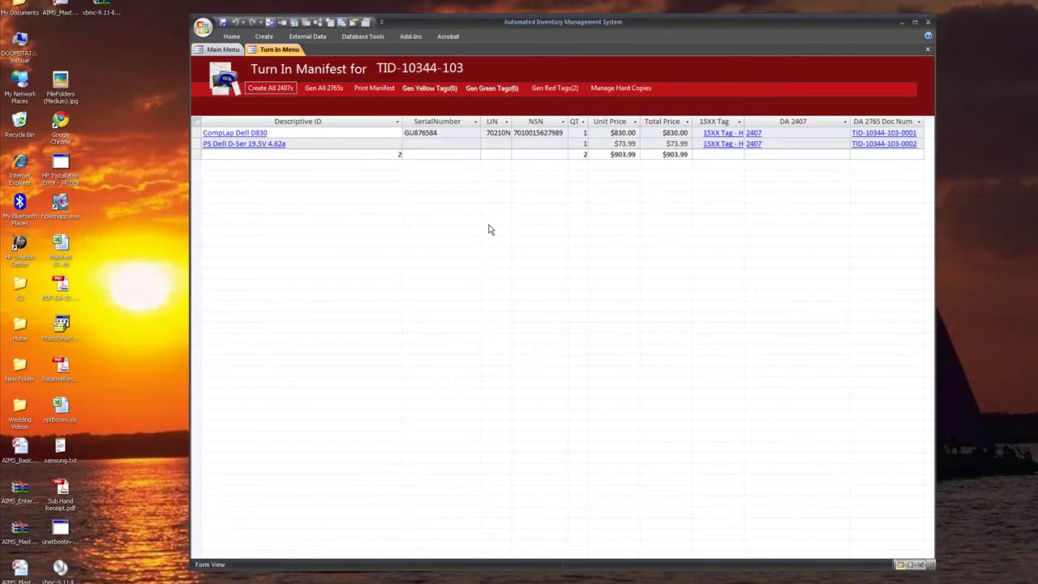
{"action": "left_click", "coordinate": [728, 133]}
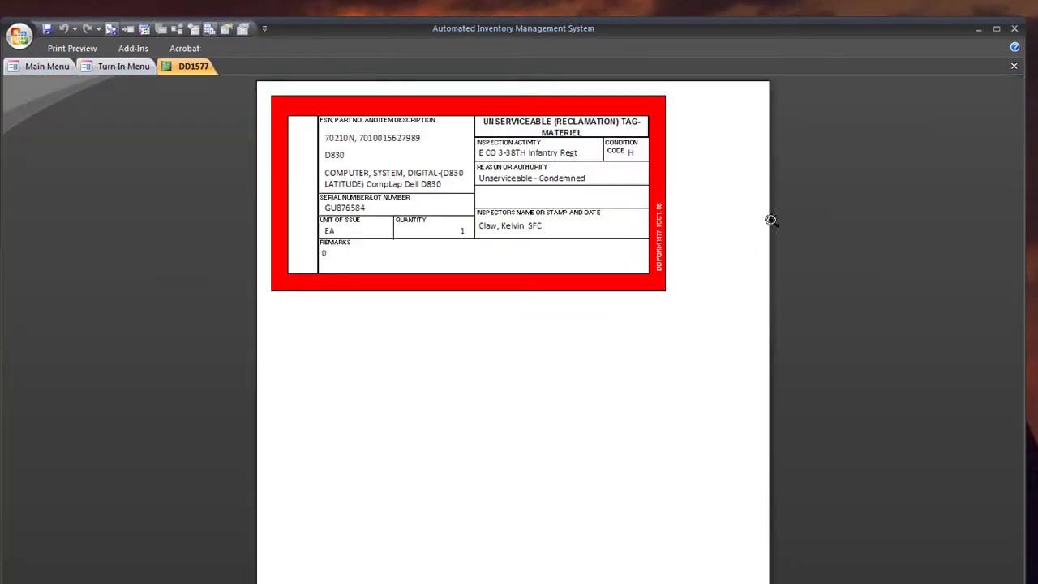
{"action": "left_click", "coordinate": [103, 69]}
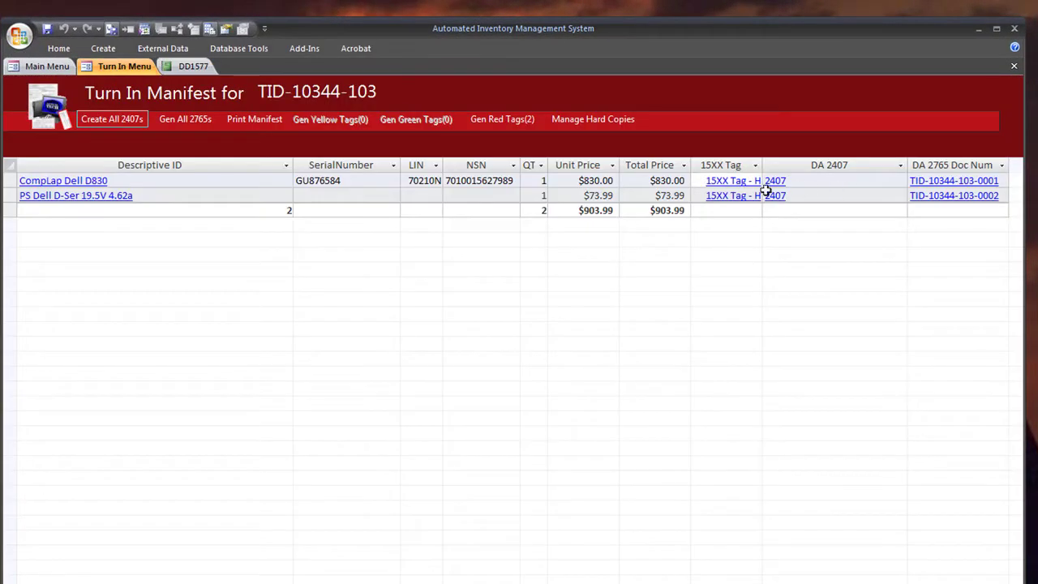
Review the DA 2407 and DA 2765 forms for the CompLap Dell D830, and close the reports and turn-in manifest.
{"action": "left_click", "coordinate": [803, 182]}
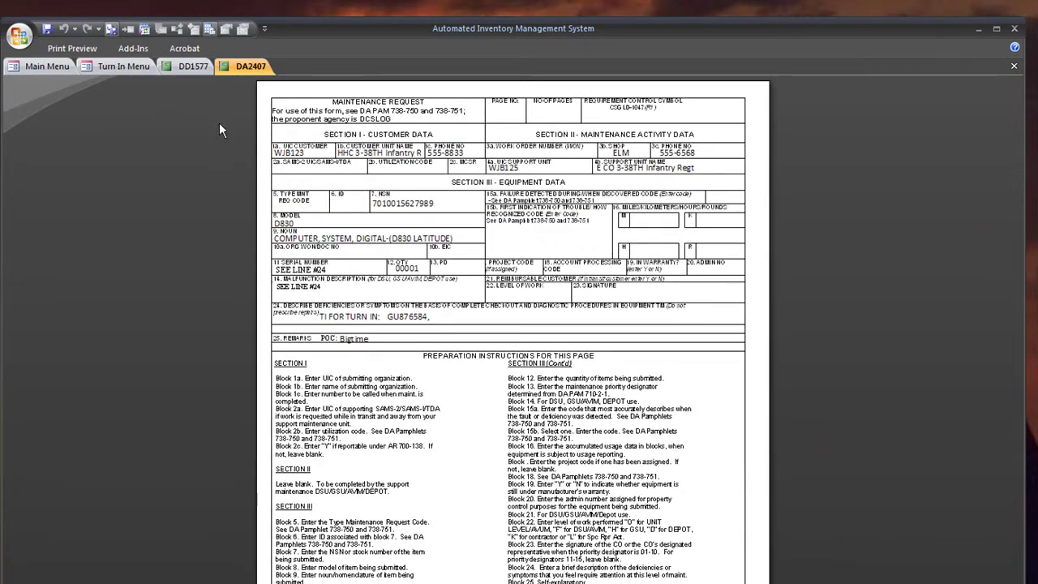
{"action": "left_click", "coordinate": [101, 67]}
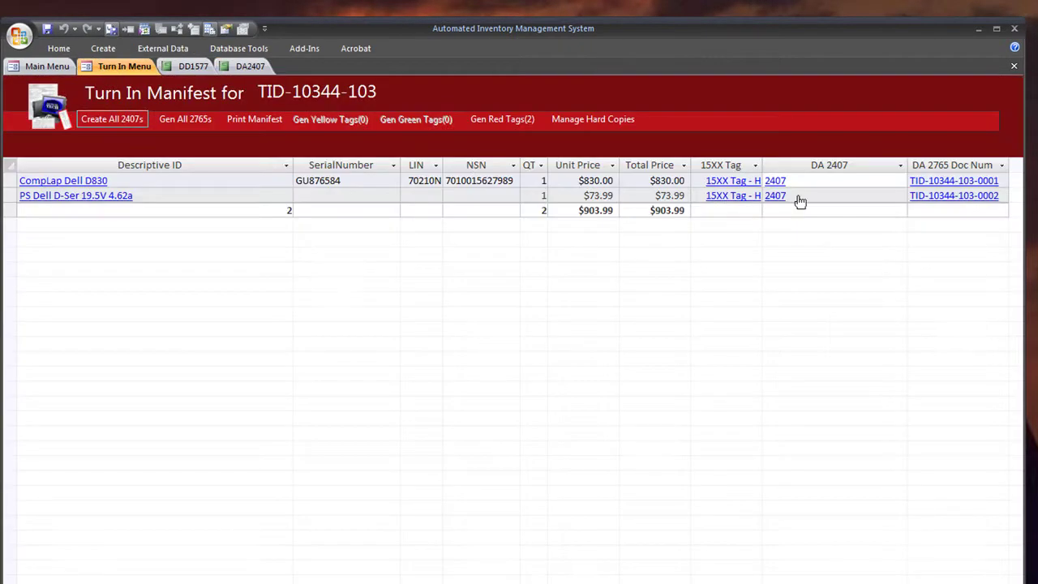
{"action": "left_click", "coordinate": [992, 188]}
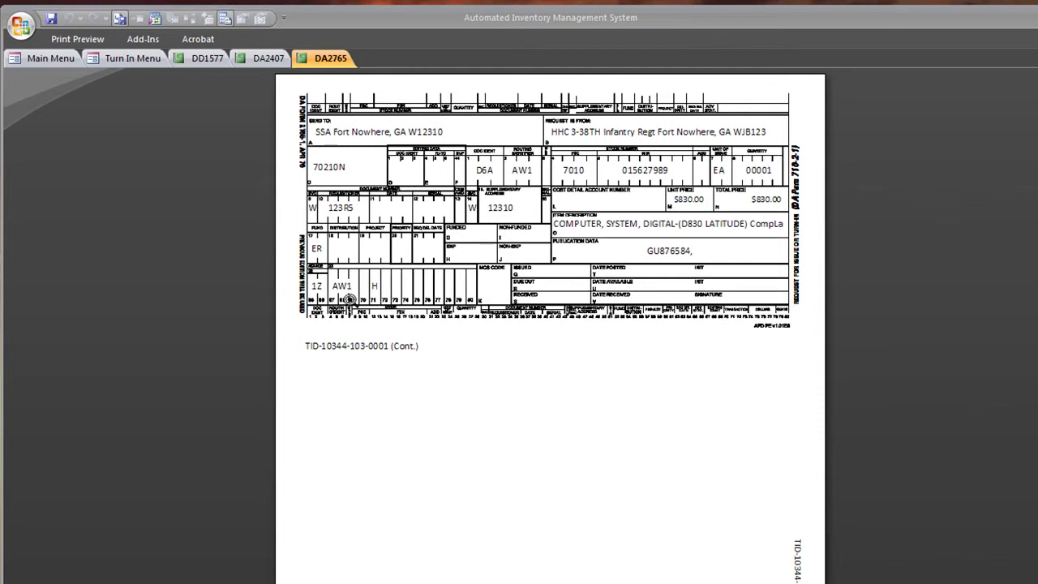
{"action": "right_click", "coordinate": [324, 57]}
{"action": "left_click", "coordinate": [364, 78]}
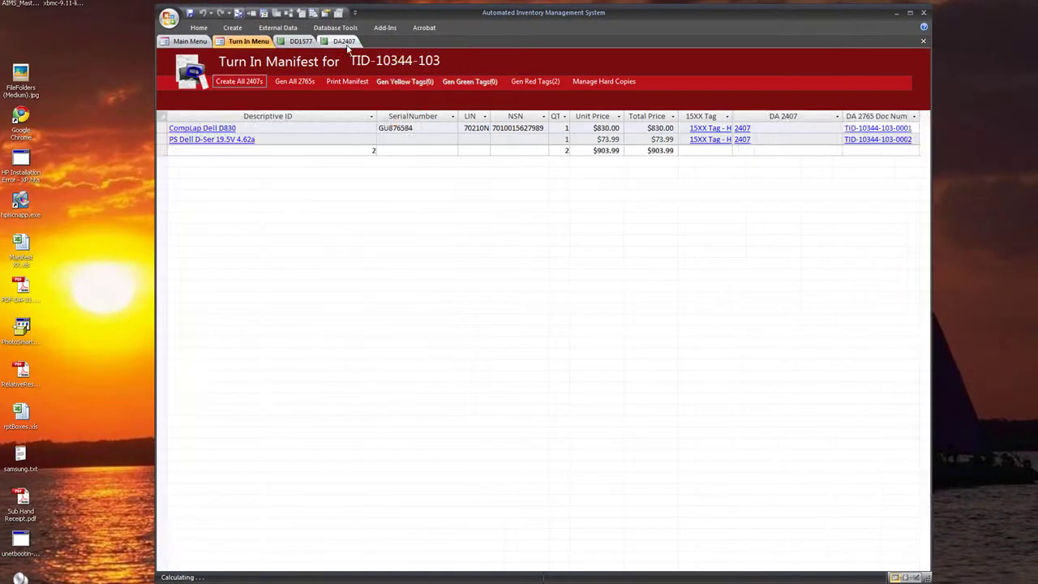
{"action": "right_click", "coordinate": [350, 47]}
{"action": "left_click", "coordinate": [381, 87]}
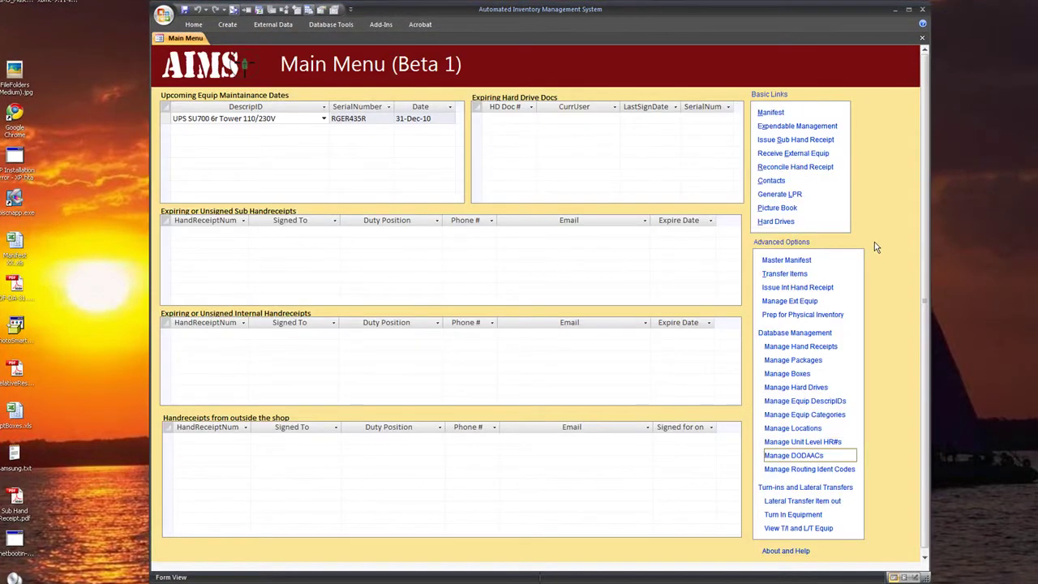
Start generating an LPR by shortages and clear the current prepared orders.
{"action": "left_click", "coordinate": [793, 198]}
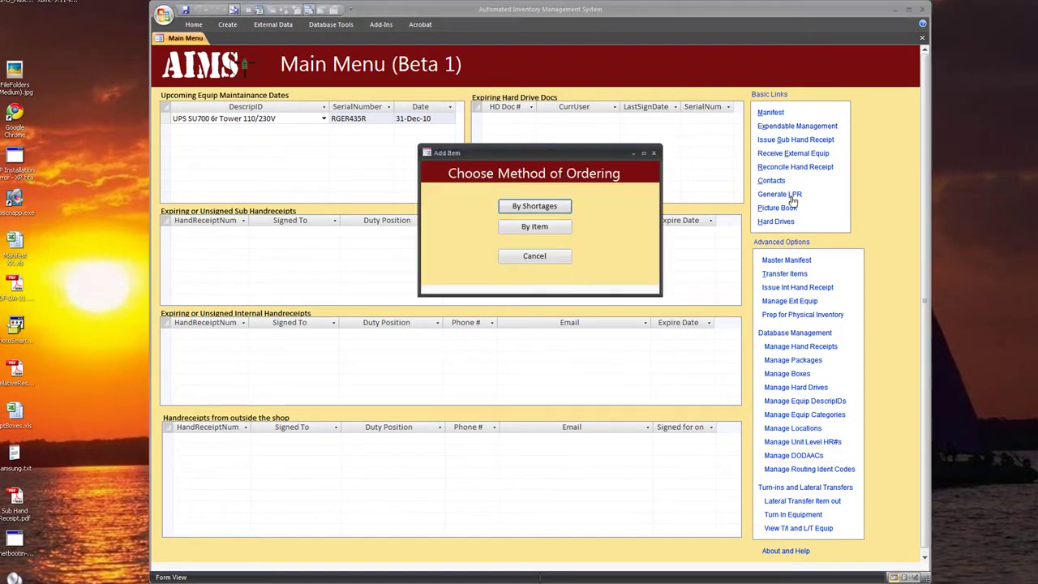
{"action": "left_click", "coordinate": [531, 207]}
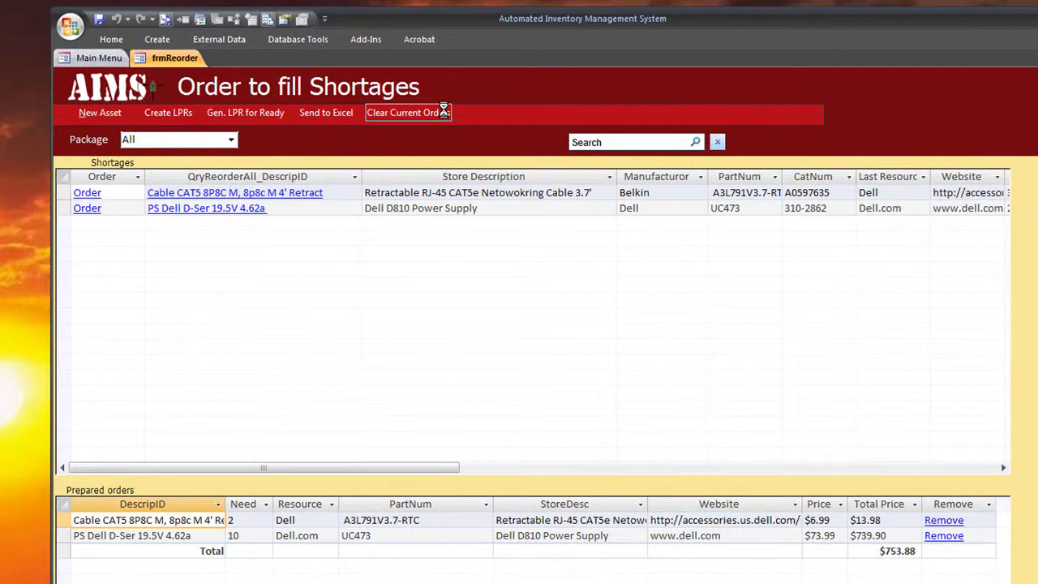
{"action": "left_click", "coordinate": [439, 93]}
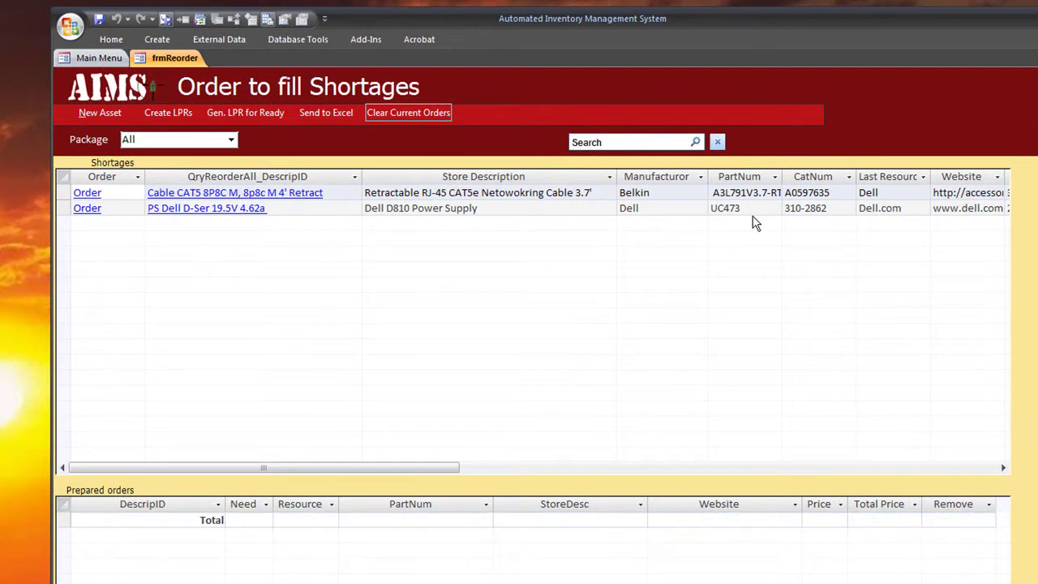
Order 10 of the Cable CAT5 8P8C M 4' Retract and 2 of the PS Dell D-Ser 19.5V 4.62a.
{"action": "left_click", "coordinate": [88, 194]}
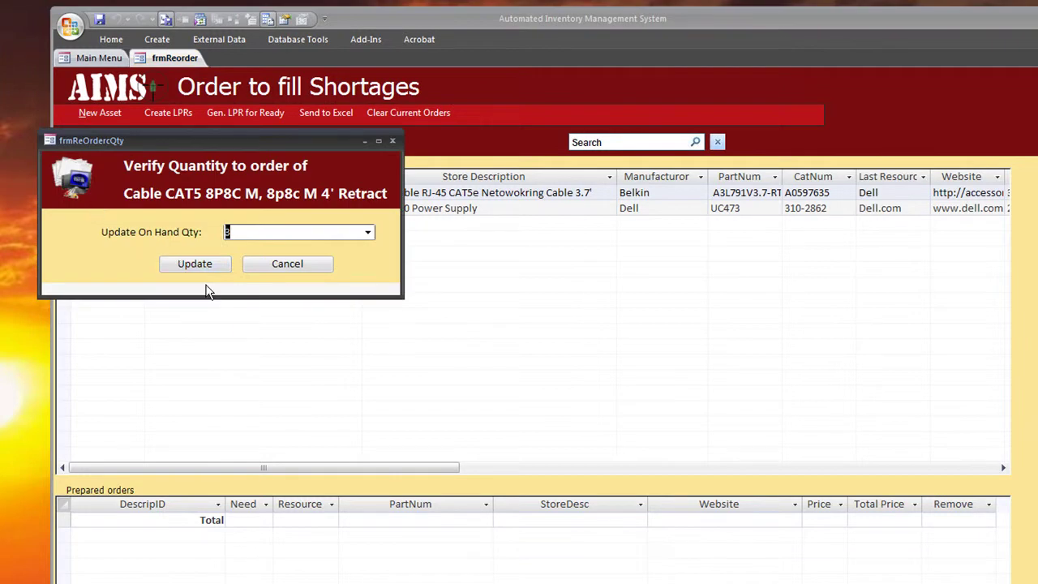
{"action": "left_click", "coordinate": [367, 231]}
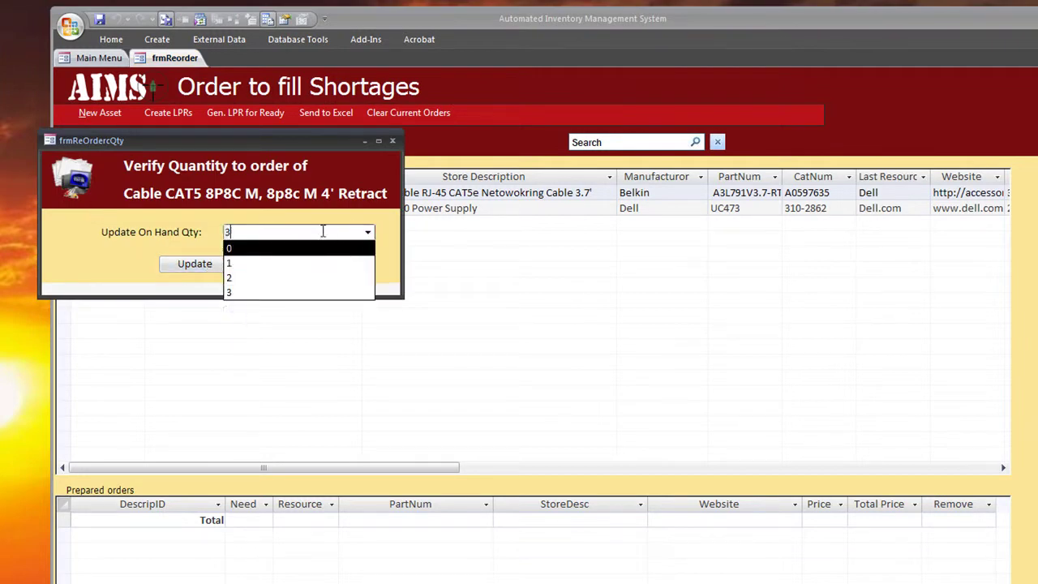
{"action": "left_click_drag", "start_coordinate": [305, 236], "coordinate": [196, 227]}
{"action": "type", "text": "10"}
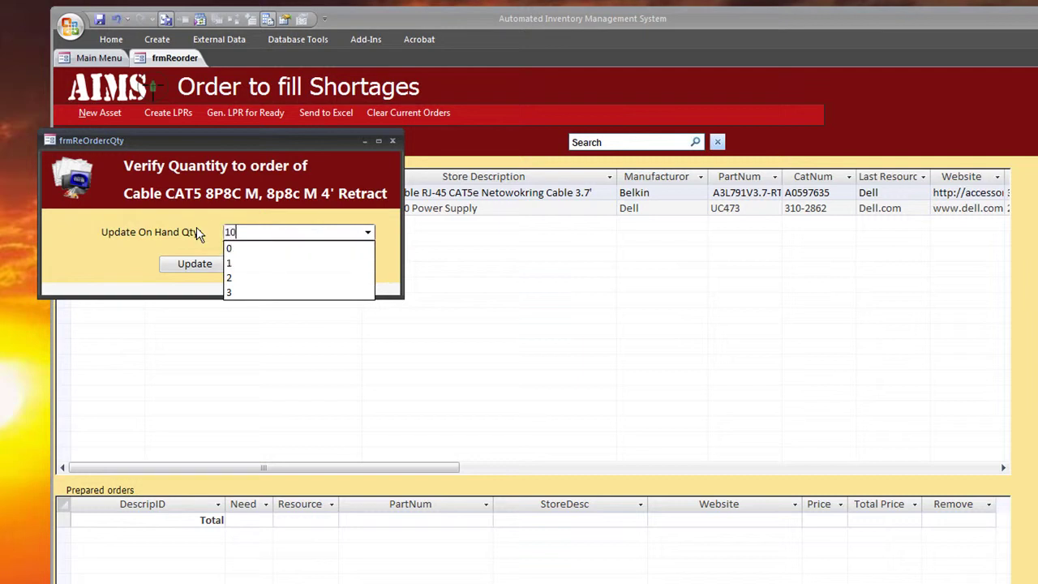
{"action": "key", "text": "Tab"}
{"action": "left_click", "coordinate": [190, 264]}
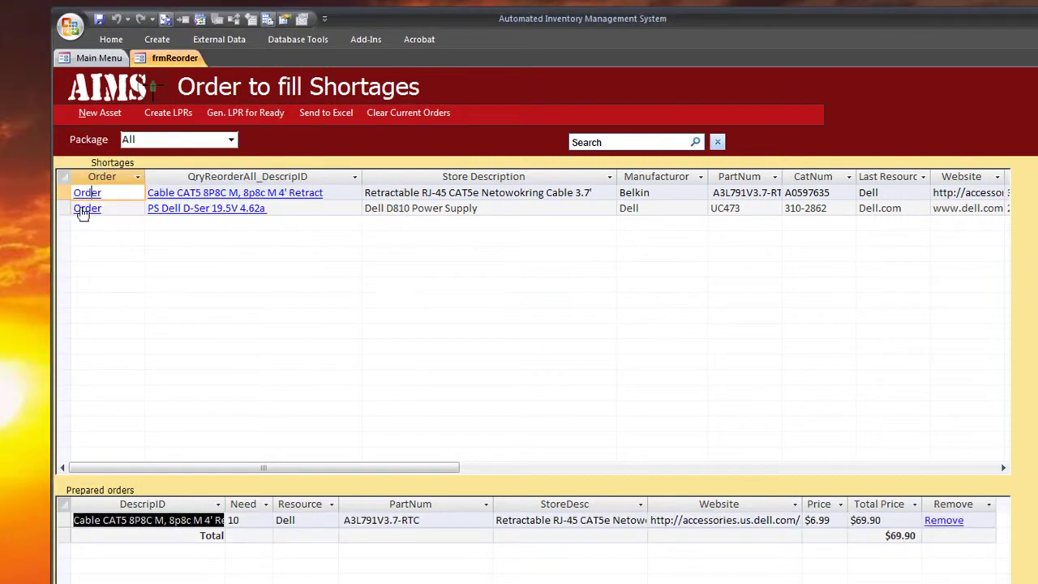
{"action": "left_click", "coordinate": [85, 210]}
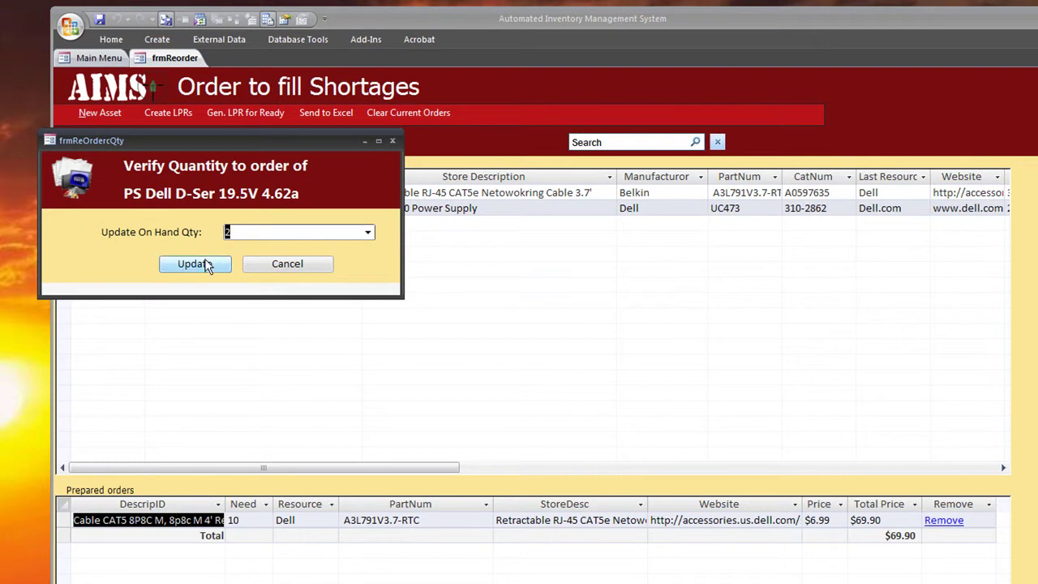
{"action": "left_click", "coordinate": [207, 261]}
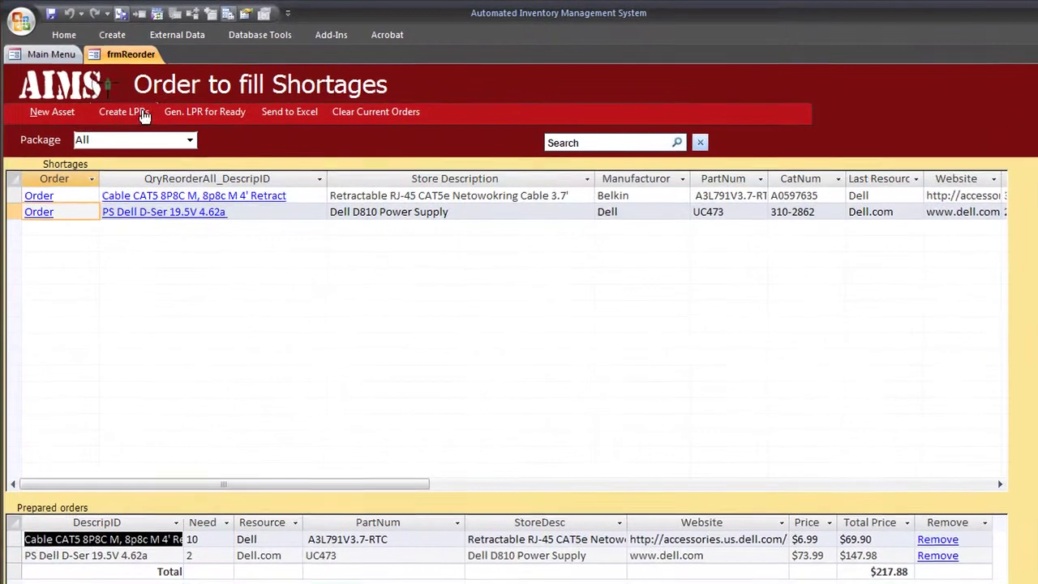
Create the LPR for the prepared orders with section S6 and the requestor's full name and rank SSG.
{"action": "left_click", "coordinate": [240, 78]}
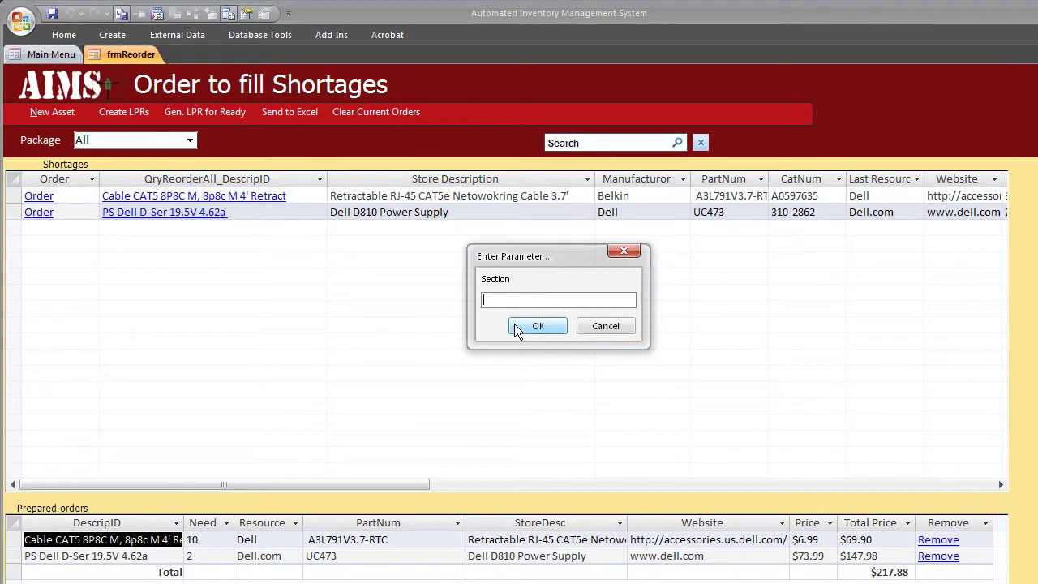
{"action": "type", "text": "S6"}
{"action": "type", "text": "Big"}
{"action": "type", "text": "time, "}
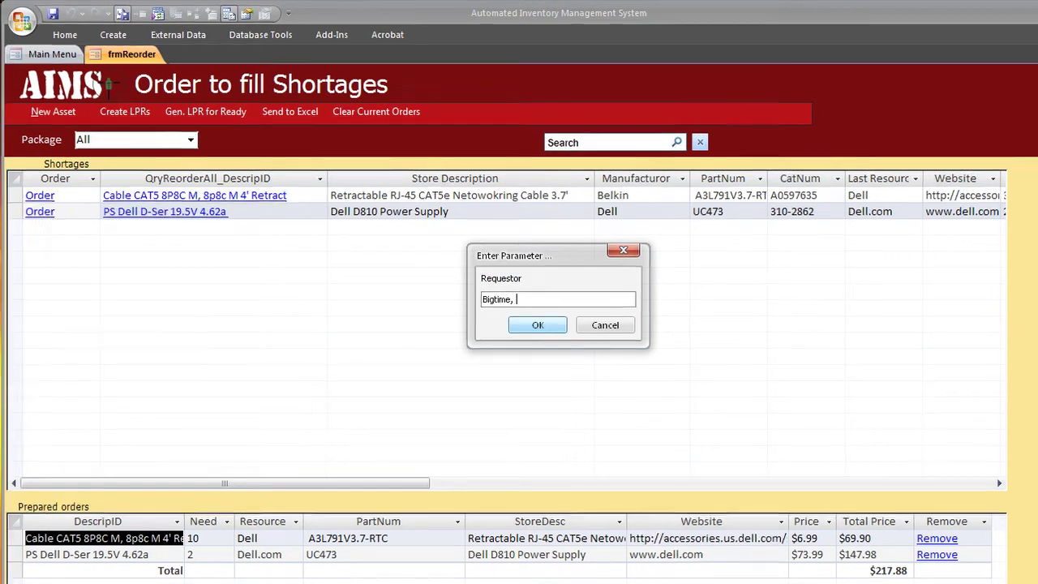
{"action": "type", "text": "Muldoone SSG"}
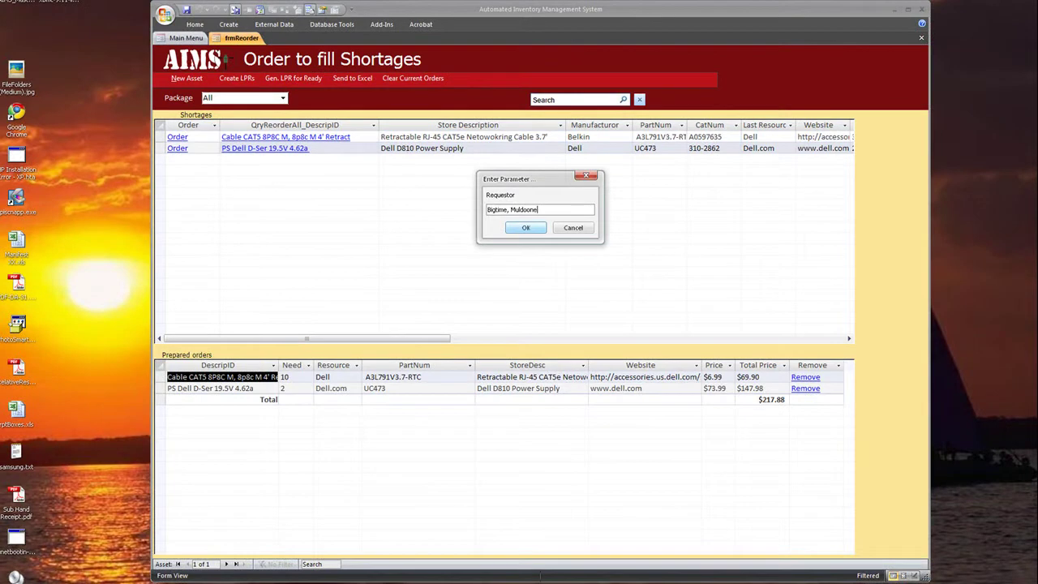
{"action": "key", "text": "Return"}
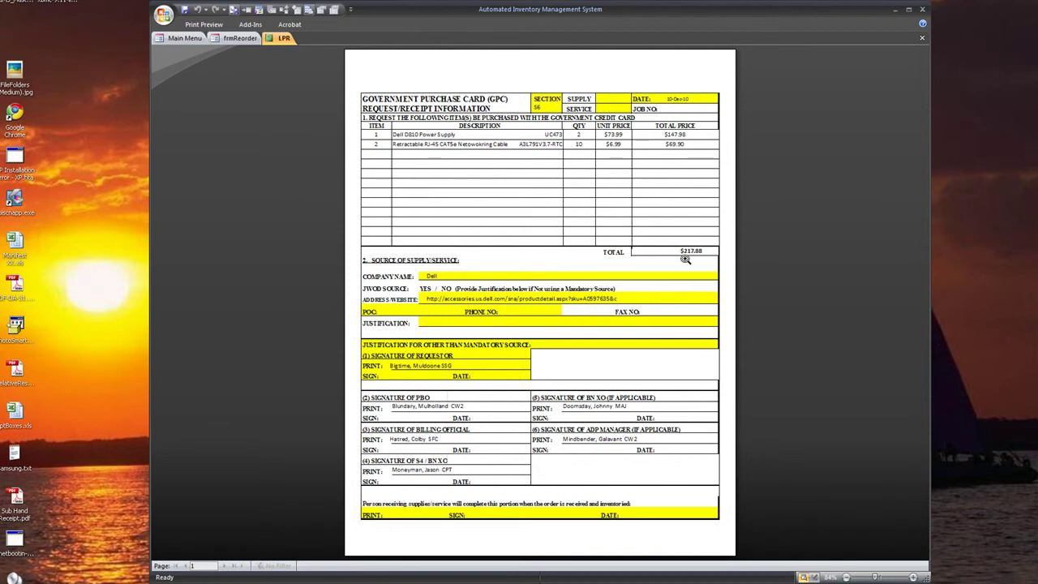
Close the LPR report and the shortage order form.
{"action": "right_click", "coordinate": [286, 43]}
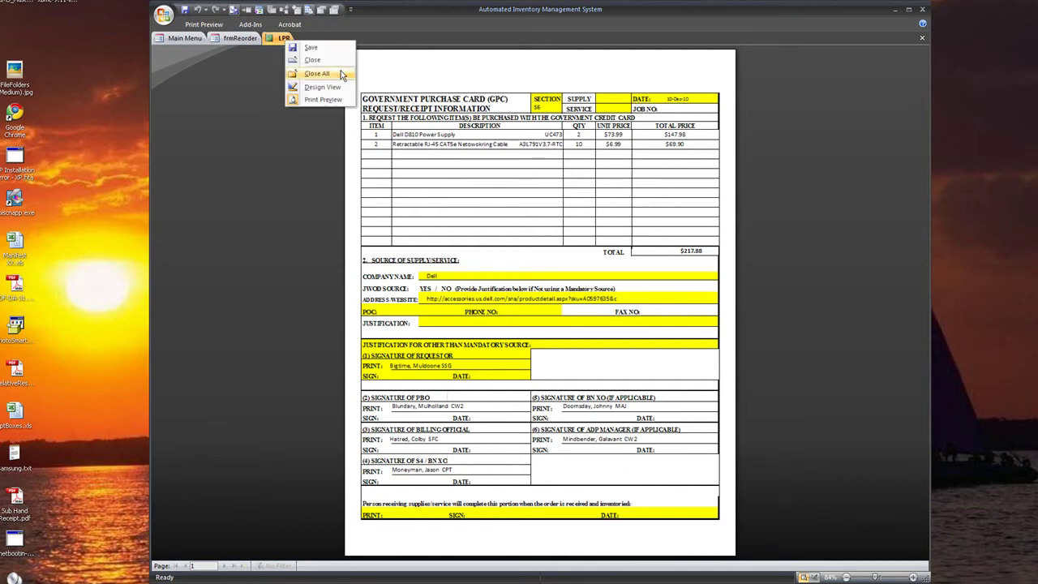
{"action": "left_click", "coordinate": [313, 60]}
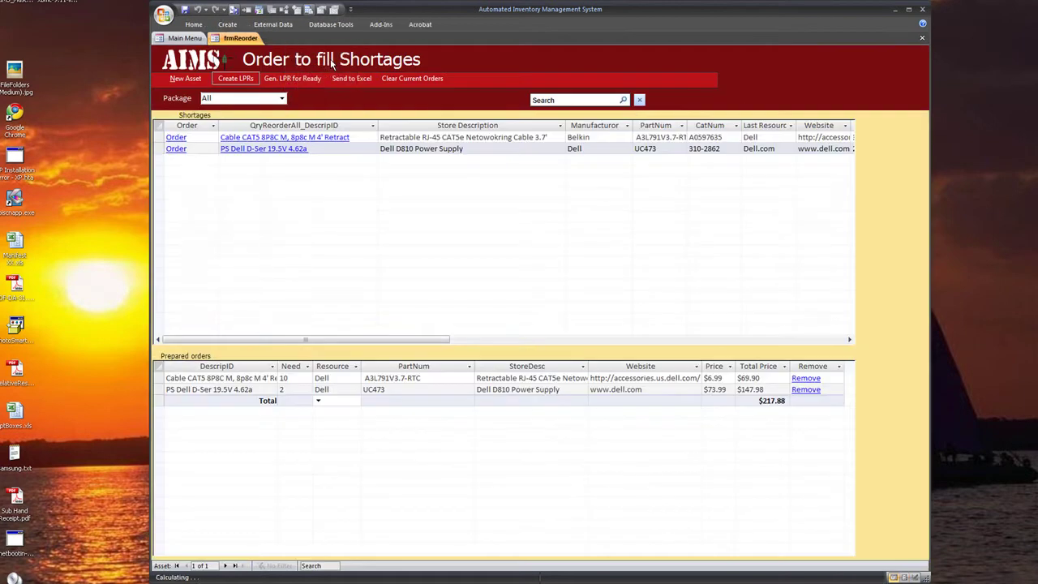
{"action": "right_click", "coordinate": [241, 39]}
{"action": "left_click", "coordinate": [259, 61]}
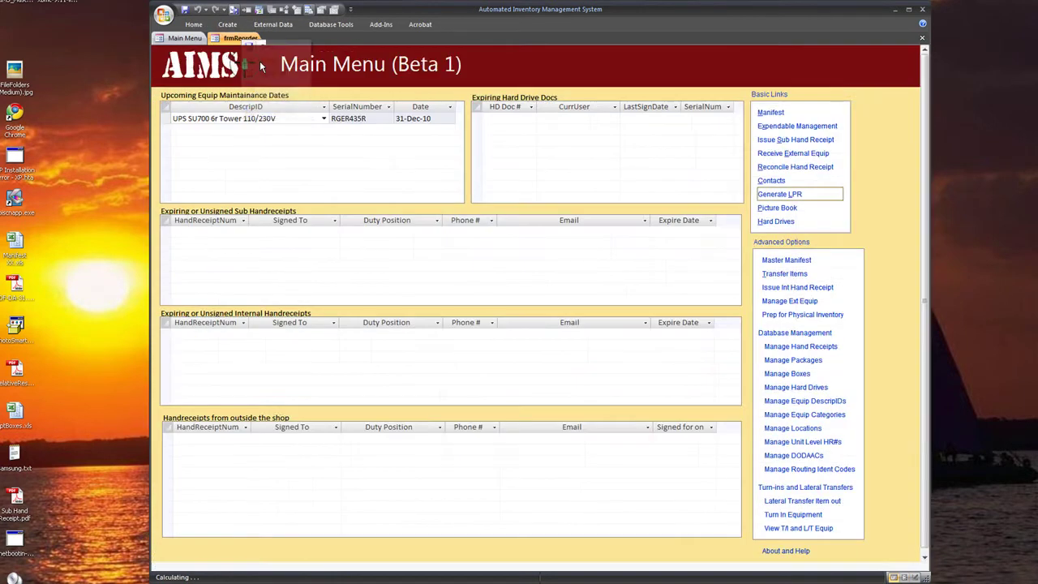